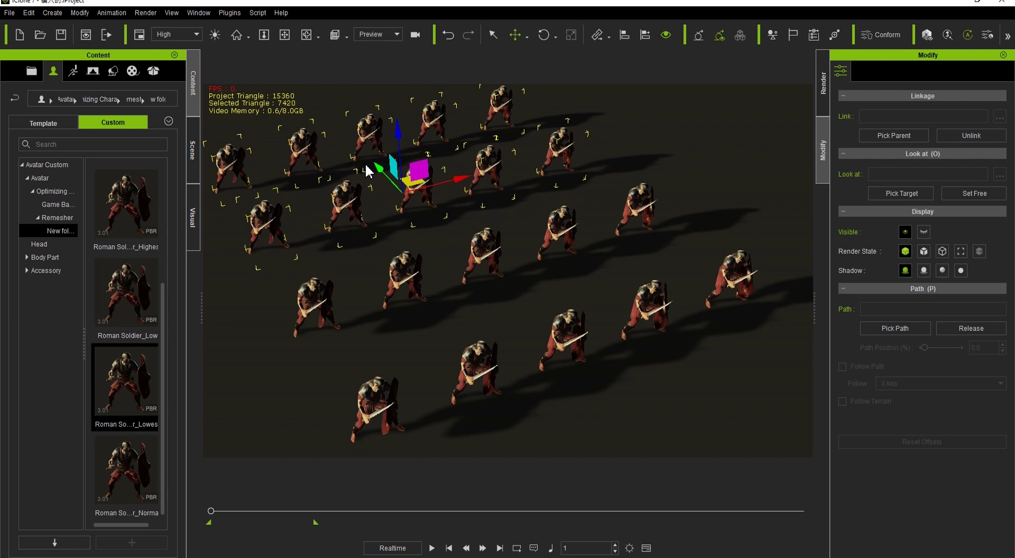
Step: Duplicate the selected soldiers behind the formation to enlarge the crowd, and preview the animation
scroll(428, 309, "down", 5)
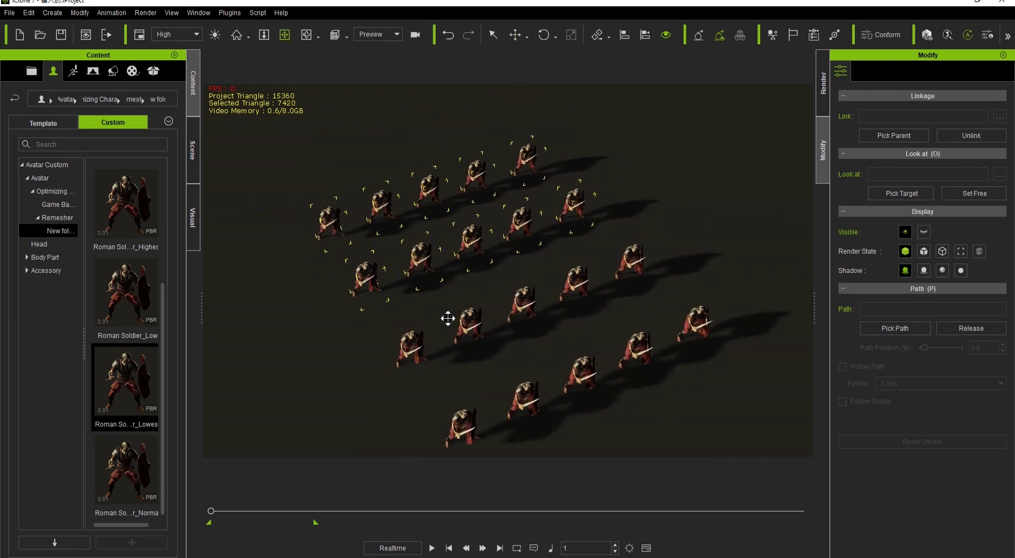
left_click_drag(455, 222, 360, 125, "ctrl")
right_click_drag(584, 177, 637, 428)
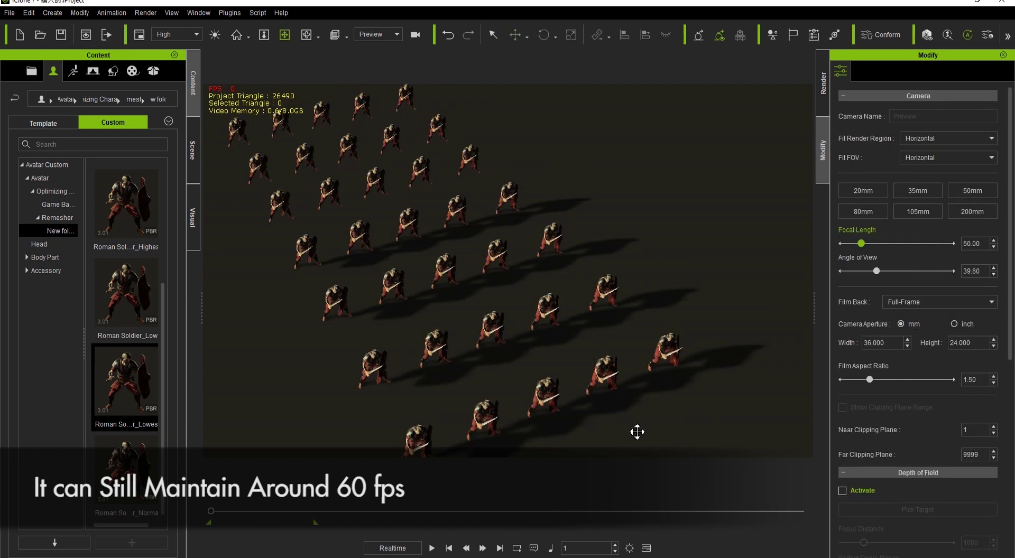
key("space")
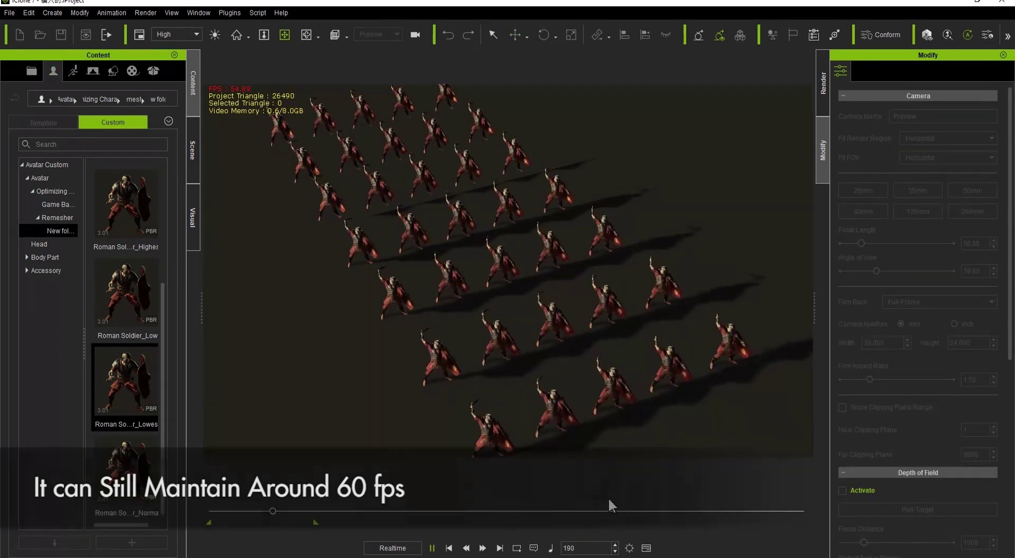
key("space")
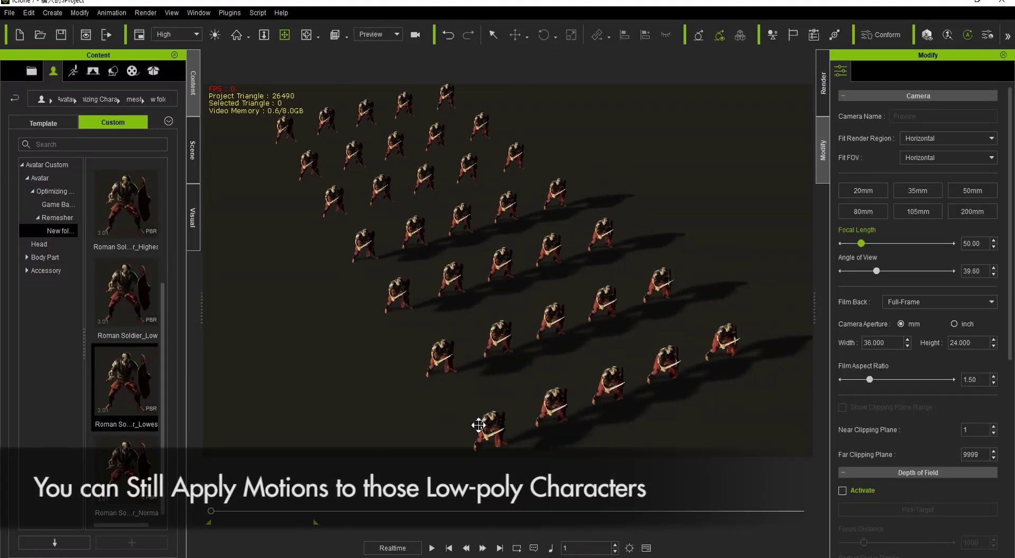
Step: Apply a custom motion from the Motion library to three of the low-poly soldiers and play the animation
left_click(484, 428)
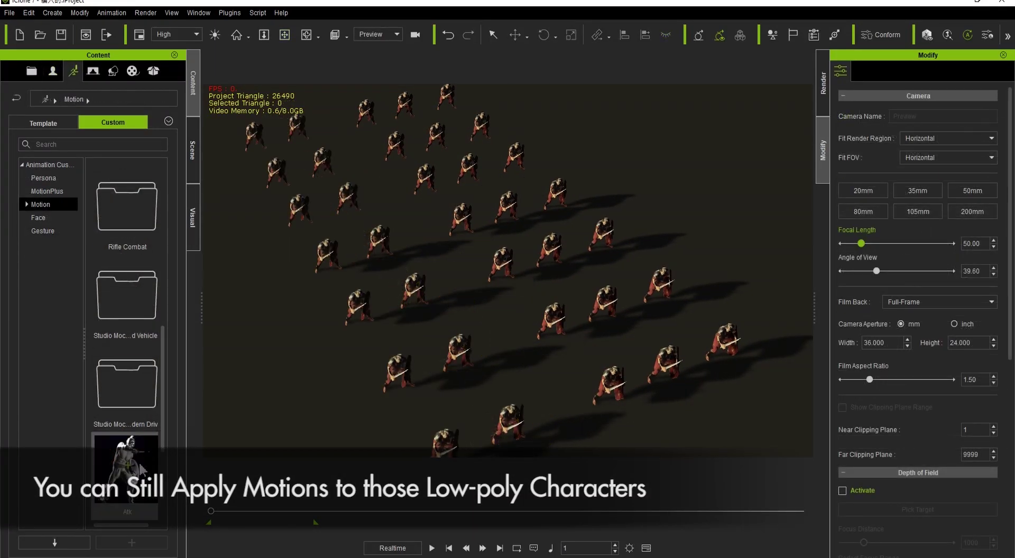
left_click_drag(141, 469, 508, 418)
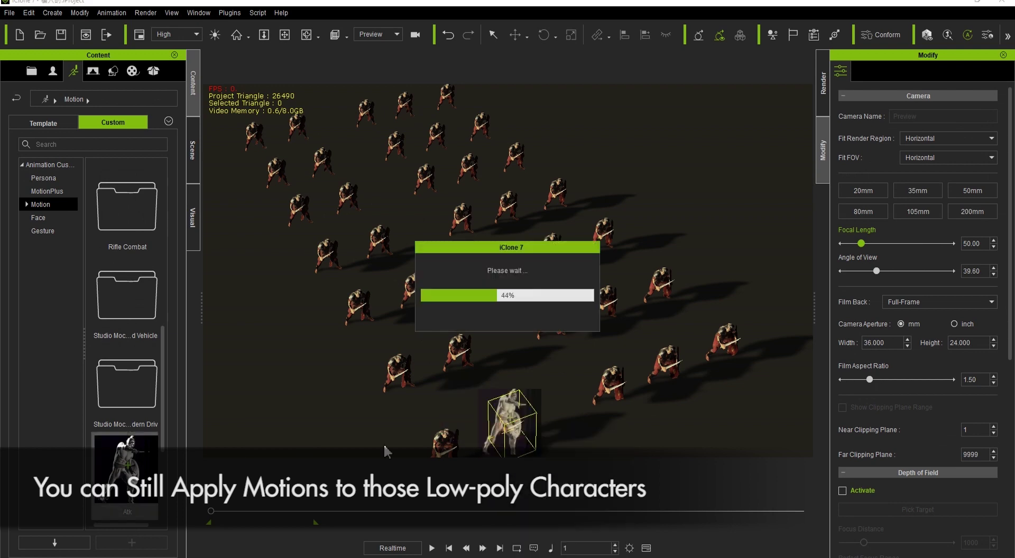
left_click_drag(145, 455, 457, 360)
left_click_drag(140, 455, 351, 312)
key("space")
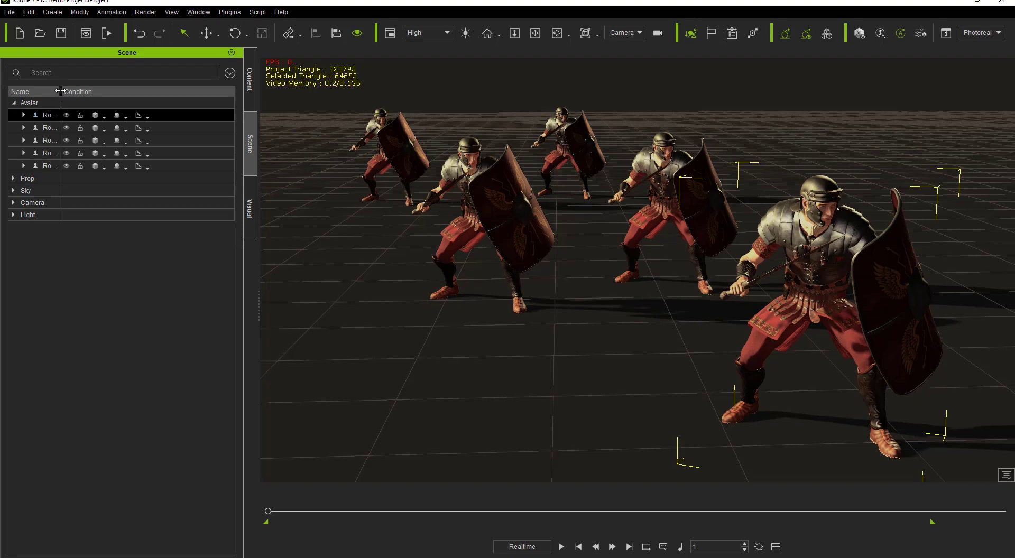
Step: Widen the scene list's Name column, select the second Roman soldier and play the animation
left_click_drag(60, 92, 85, 99)
left_click(71, 129)
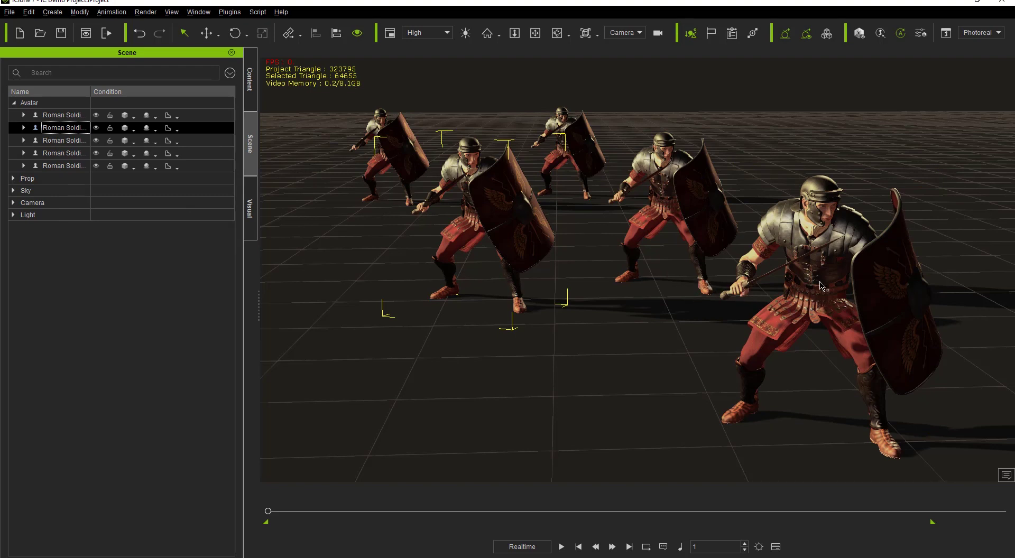
left_click(563, 546)
Step: Switch to Character Creator and examine the Roman soldier's armor, helmet and face up close
key("alt+Tab")
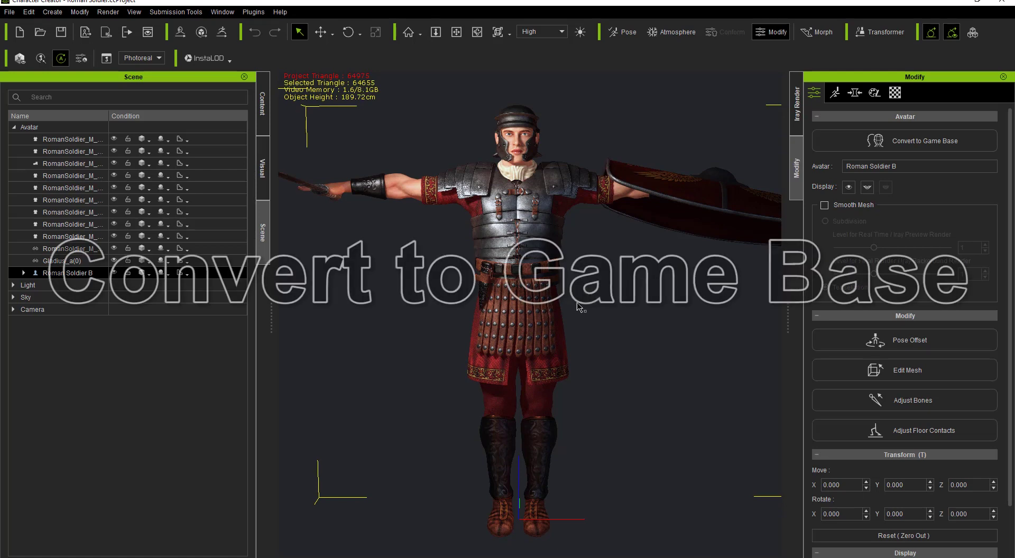
left_click(909, 141)
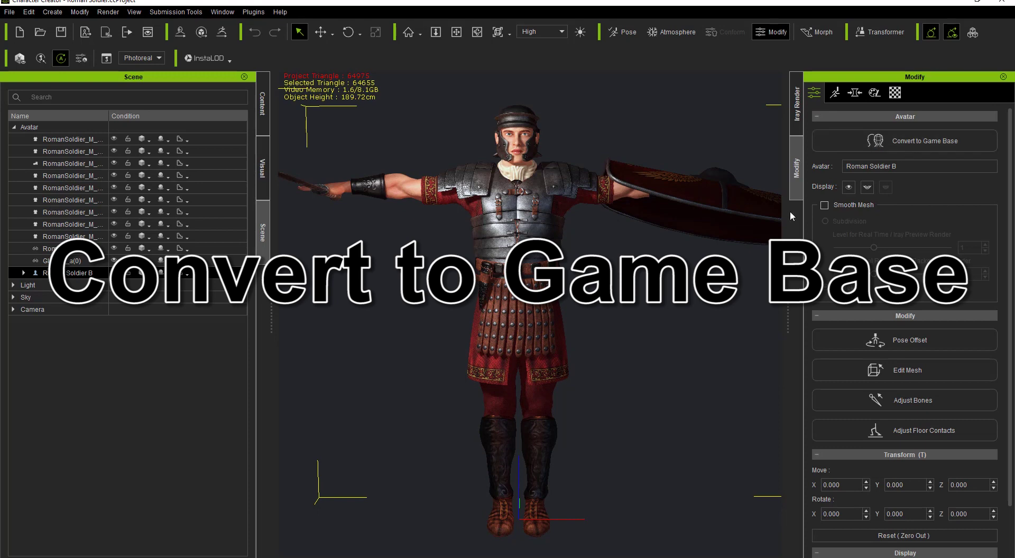
middle_click_drag(505, 241, 508, 296)
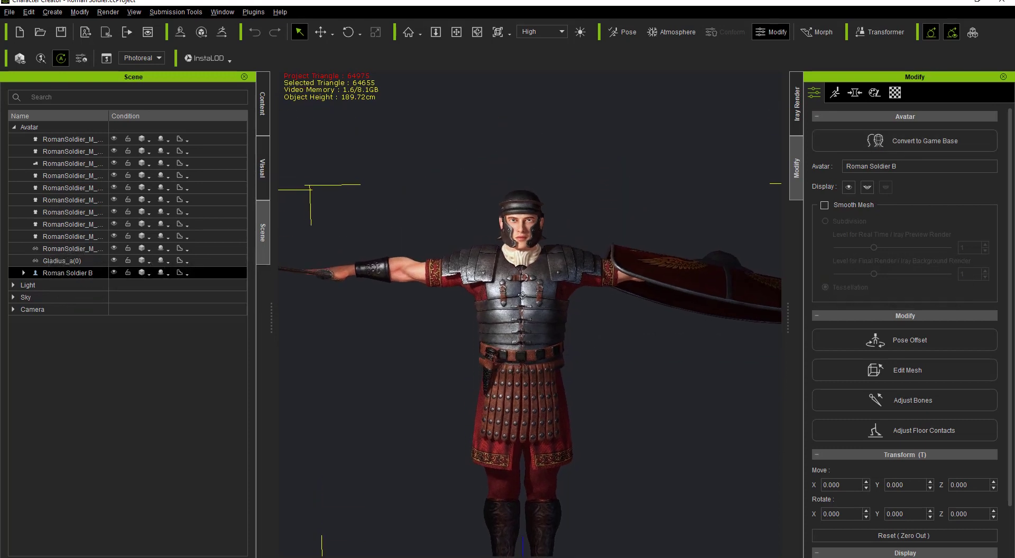
right_click_drag(522, 295, 566, 341)
scroll(545, 283, "up", 3)
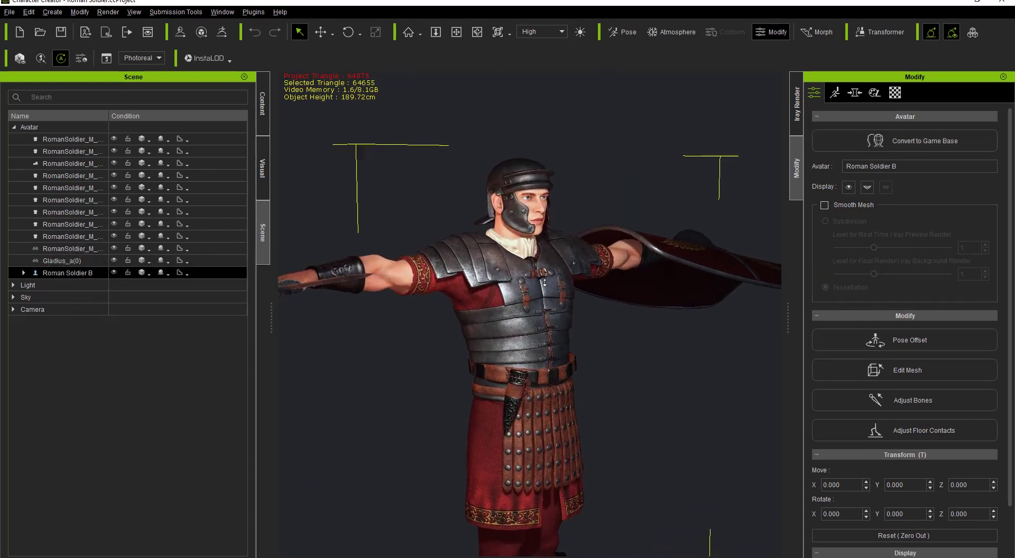
scroll(545, 283, "up", 5)
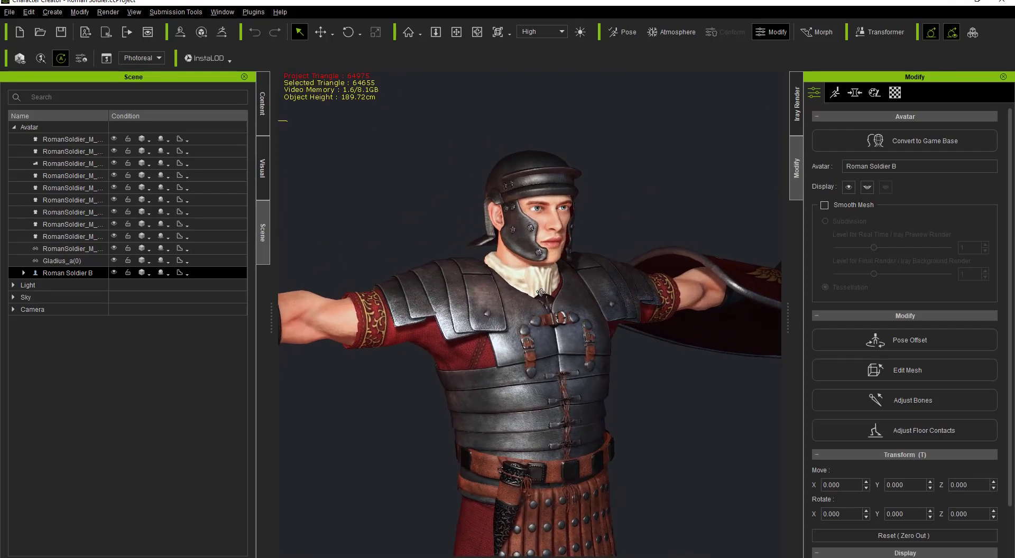
scroll(542, 281, "up", 5)
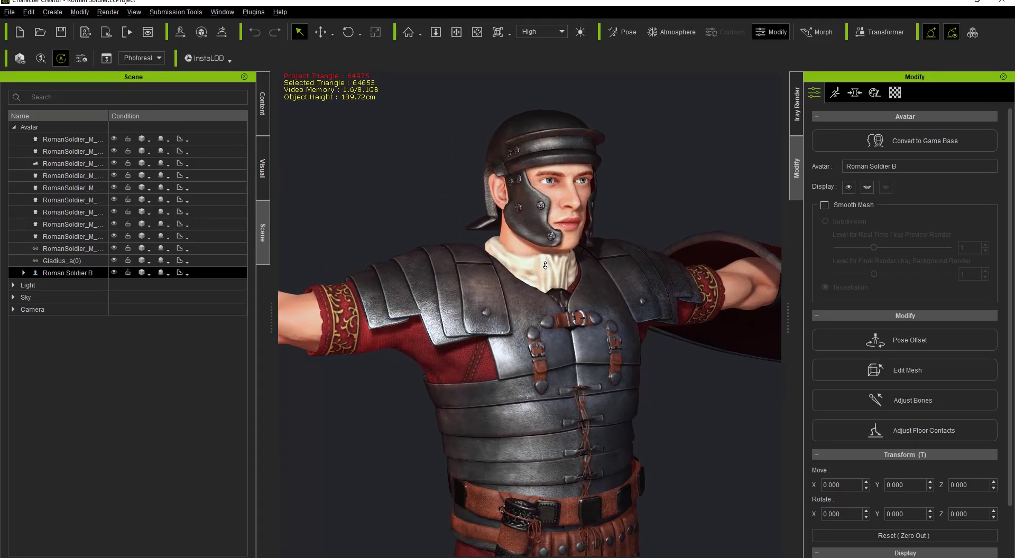
scroll(545, 265, "up", 5)
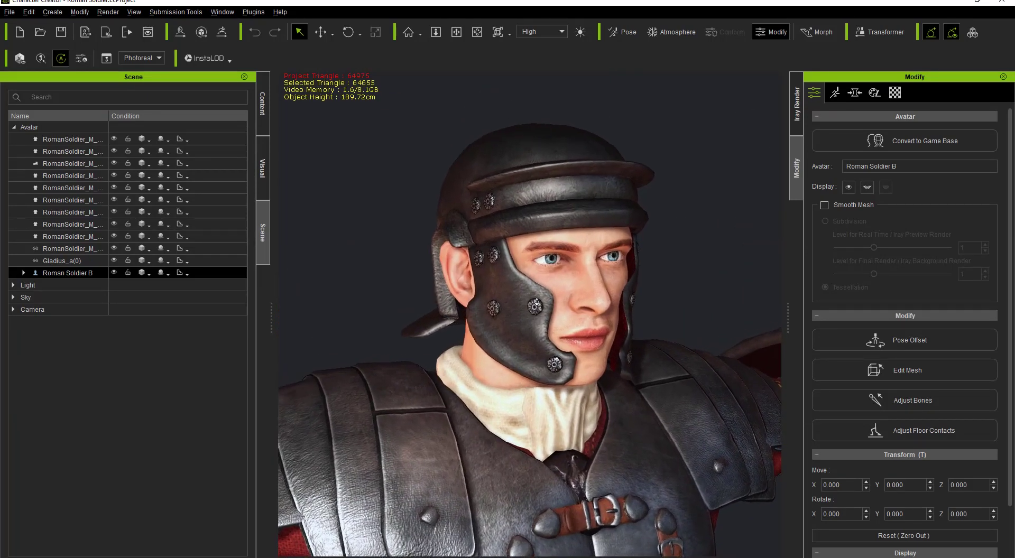
scroll(536, 302, "up", 2)
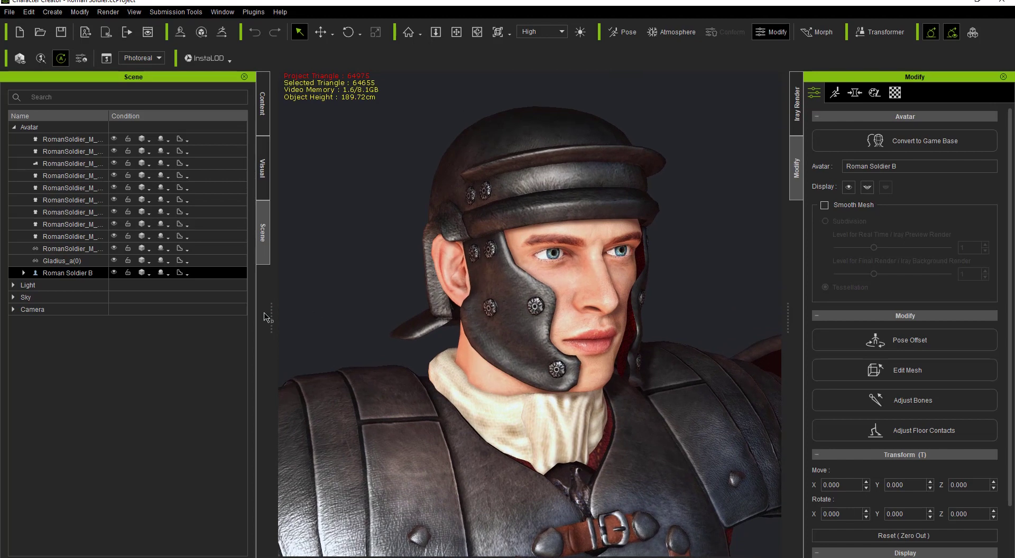
Step: Display the Roman Soldier B avatar as Wireframe on Shaded, framed on the face
left_click(150, 274)
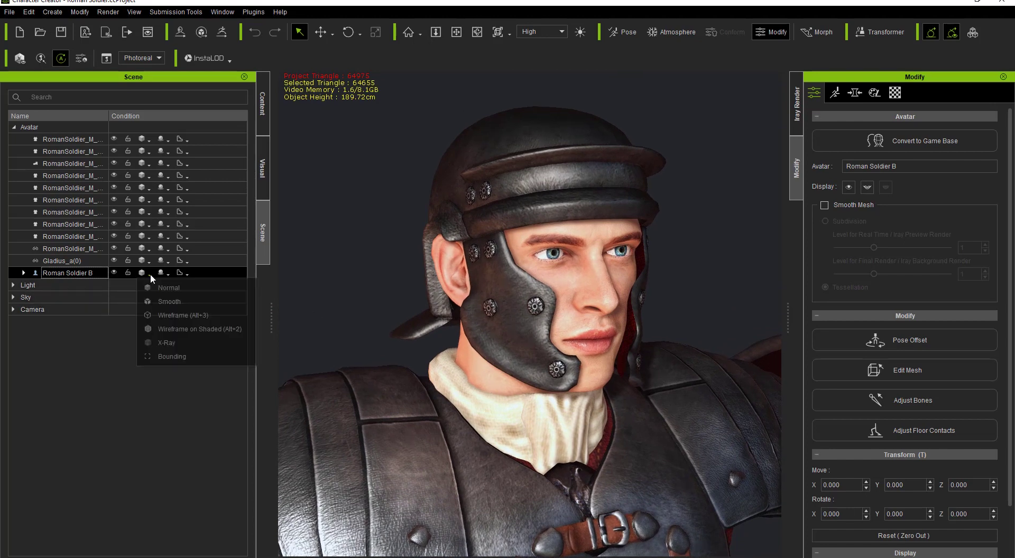
left_click(196, 329)
scroll(524, 303, "up", 5)
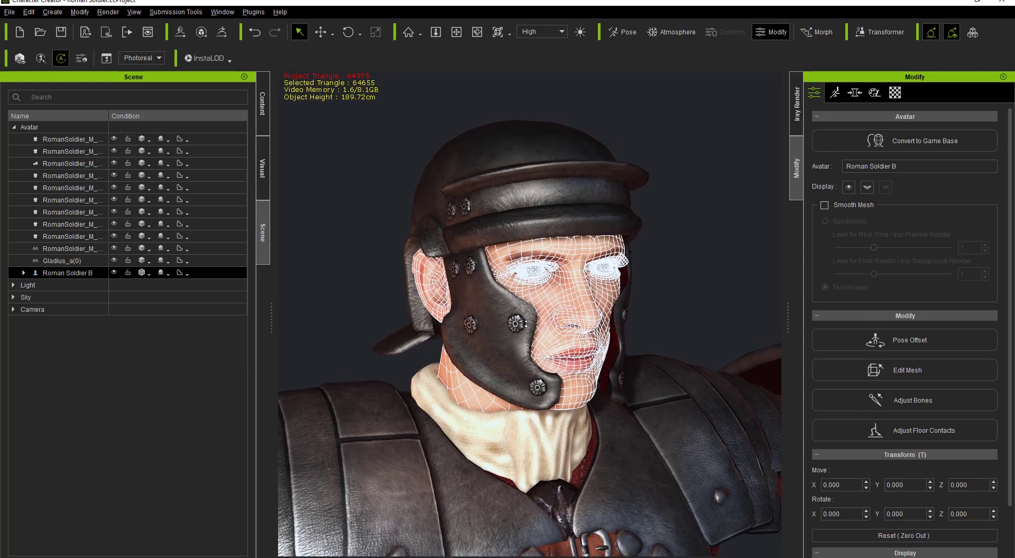
scroll(525, 303, "up", 1)
scroll(525, 312, "up", 3)
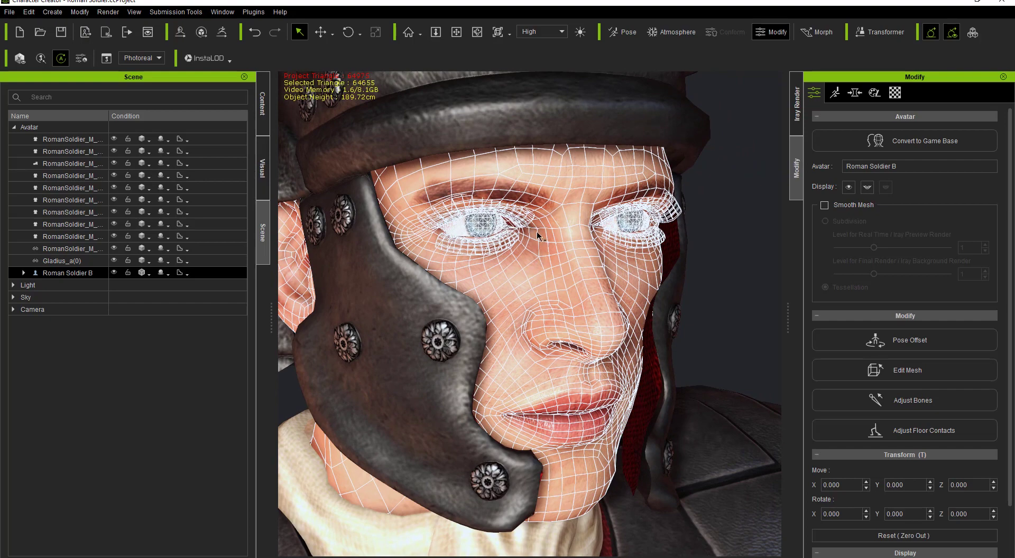
Step: Open the avatar's mouth and examine the mesh density of the teeth, tongue, arm and face
left_click(867, 187)
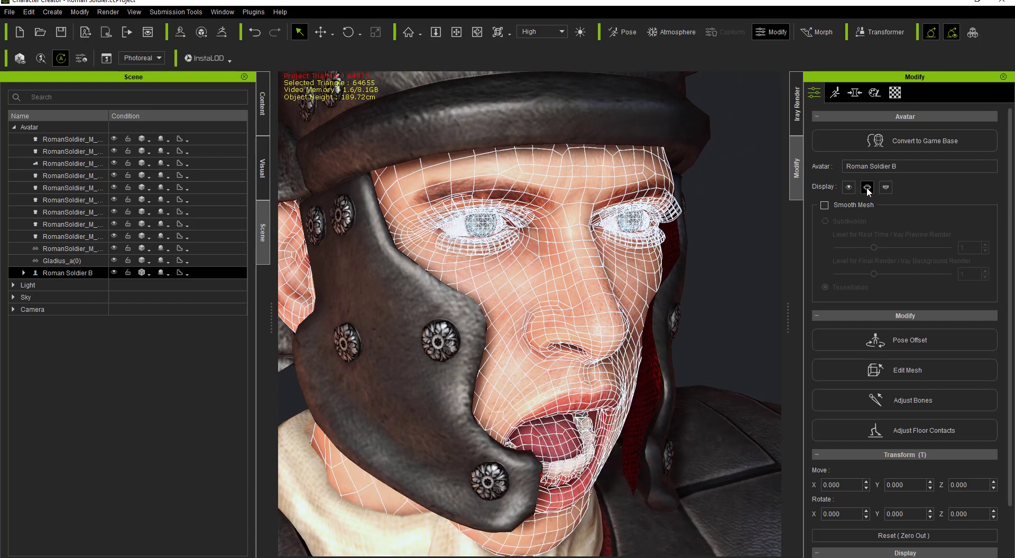
middle_click_drag(568, 489, 535, 427)
scroll(535, 427, "up", 2)
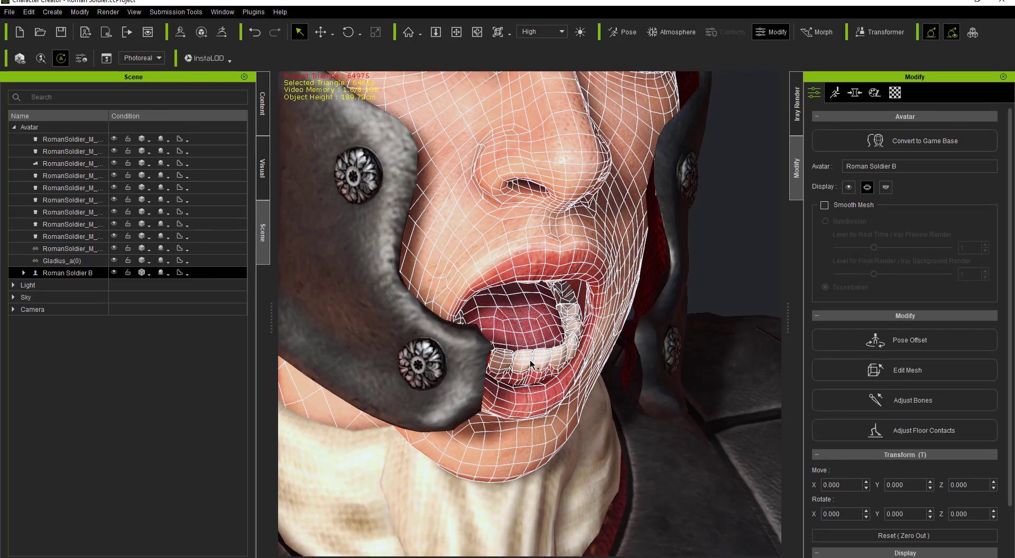
scroll(497, 346, "down", 8)
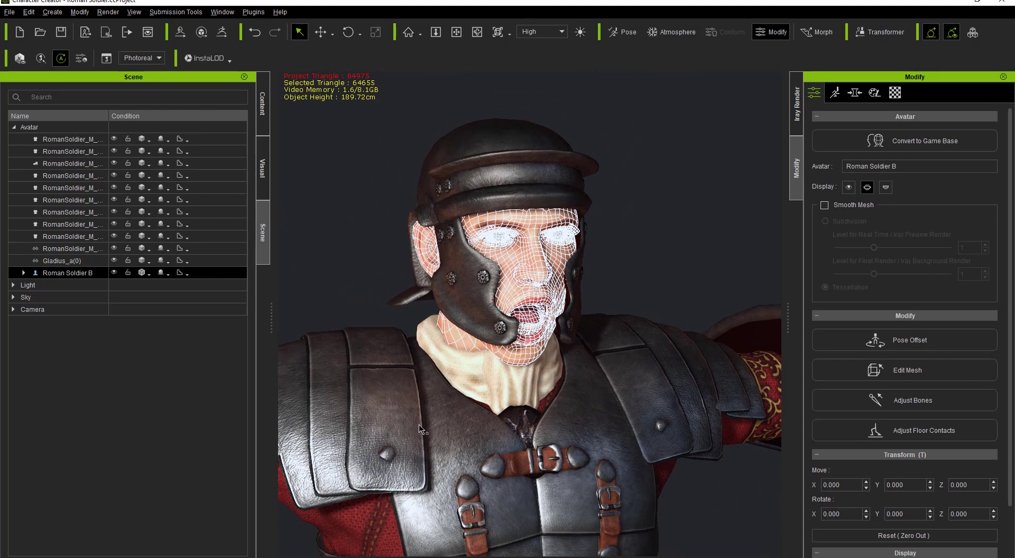
middle_click_drag(495, 344, 626, 393)
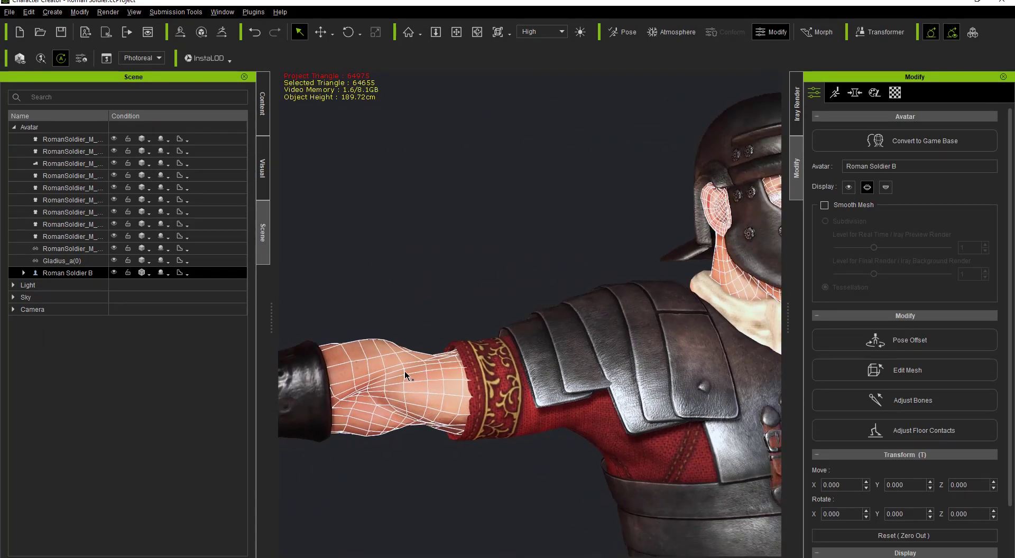
middle_click_drag(471, 412, 474, 378)
middle_click_drag(624, 324, 534, 376)
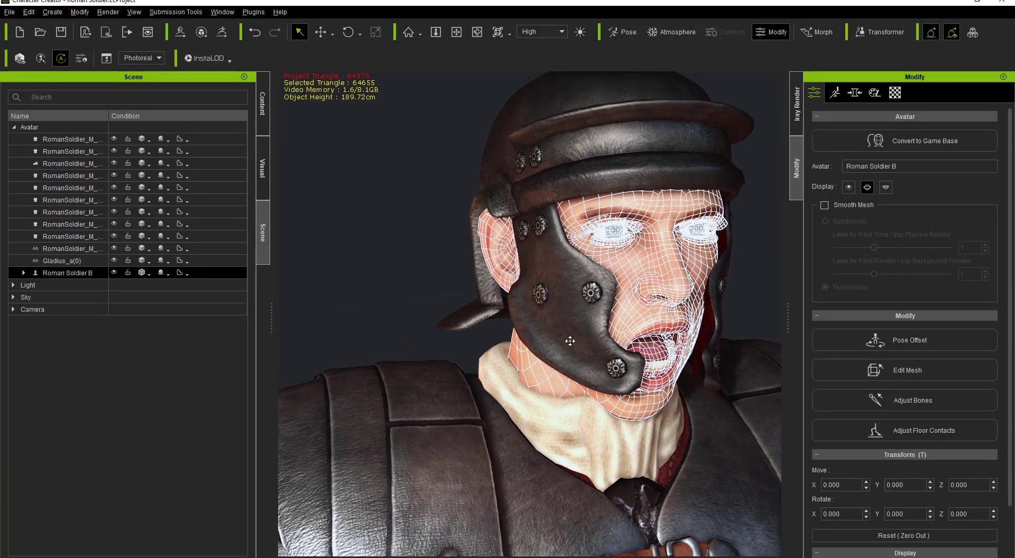
middle_click_drag(570, 341, 507, 374)
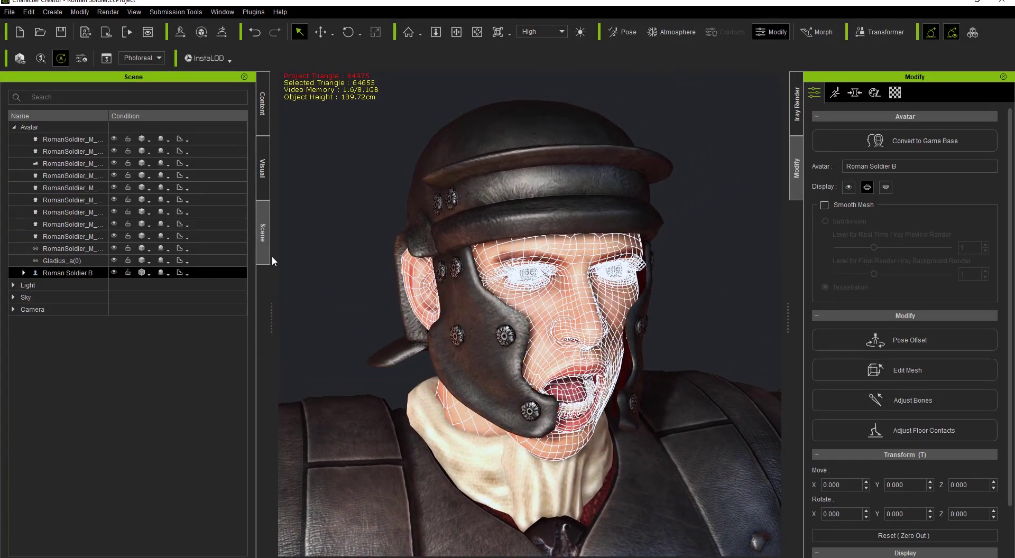
Step: Convert the avatar to Game Base with Single Material UVs and a max texture size of 2048
left_click(922, 144)
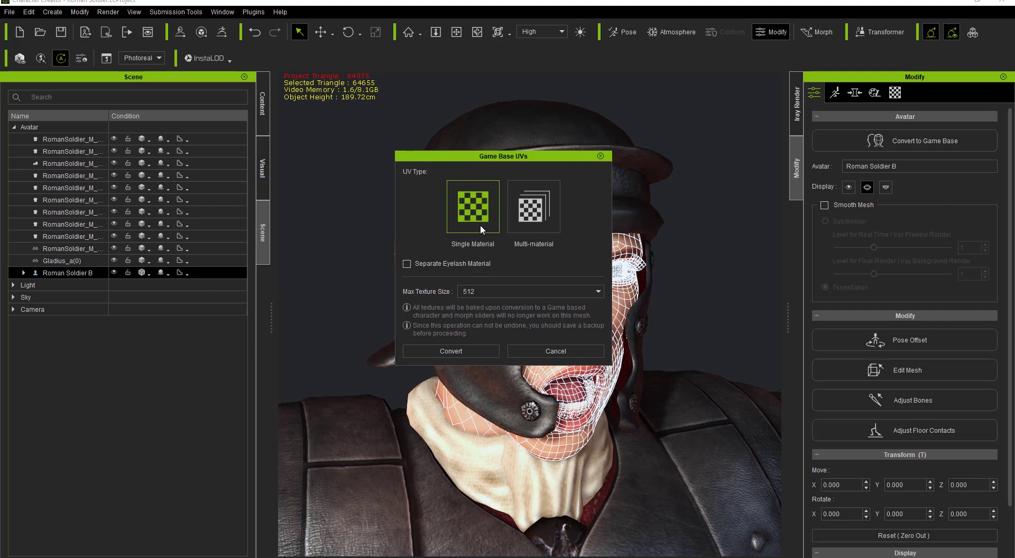
left_click(494, 291)
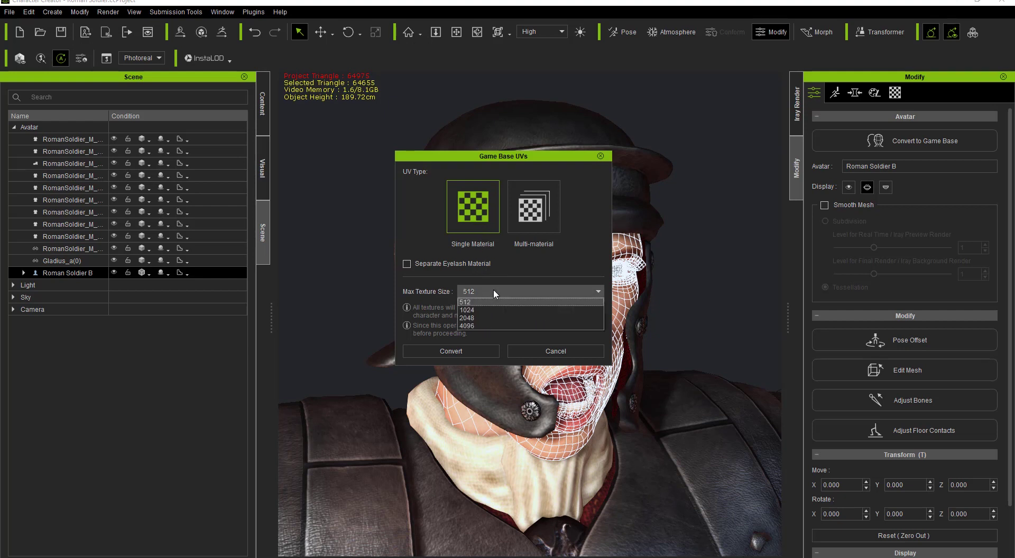
left_click(484, 317)
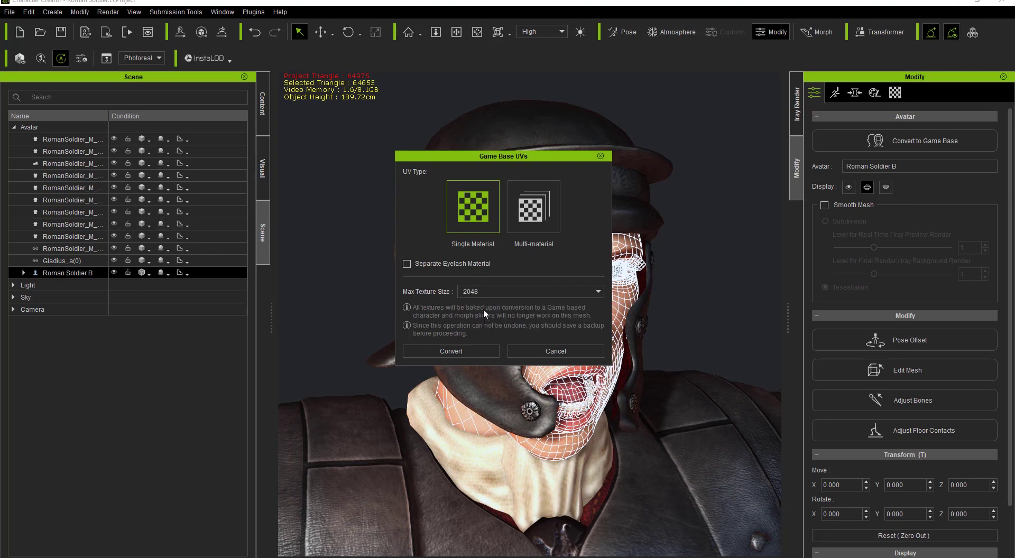
left_click(457, 351)
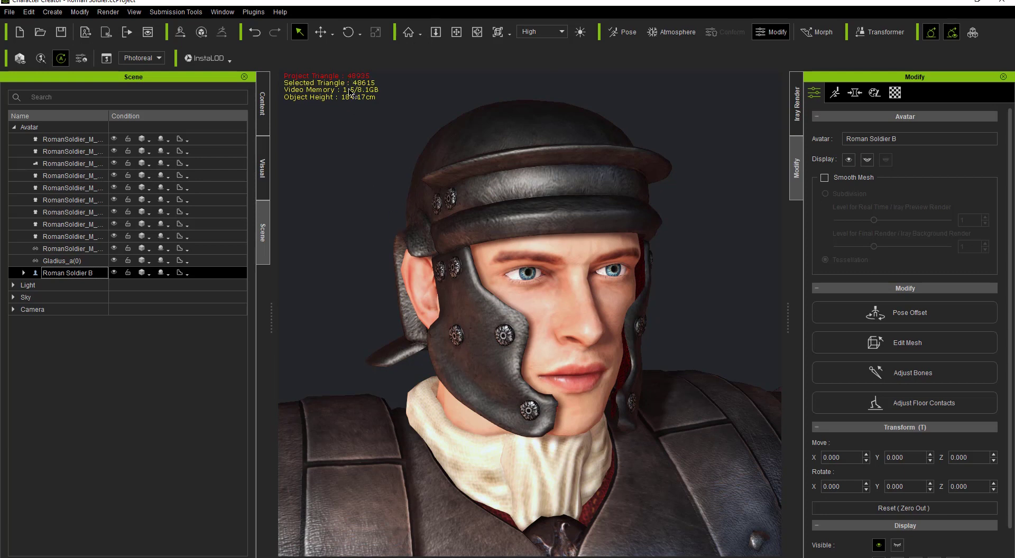
Step: Display the converted avatar as Wireframe on Shaded and inspect its arm and face mesh, opening and closing the mouth
left_click(148, 275)
left_click(185, 328)
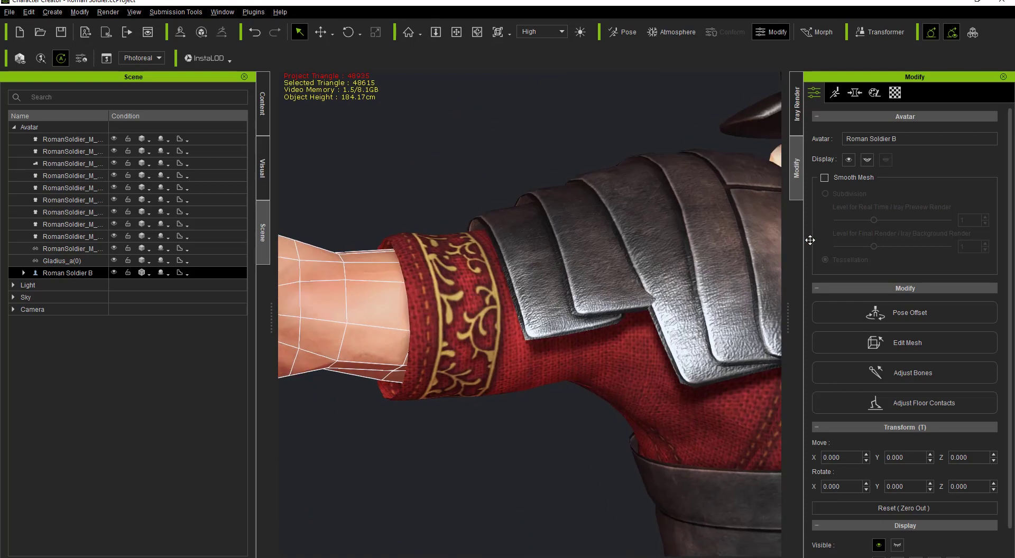
scroll(470, 335, "up", 3)
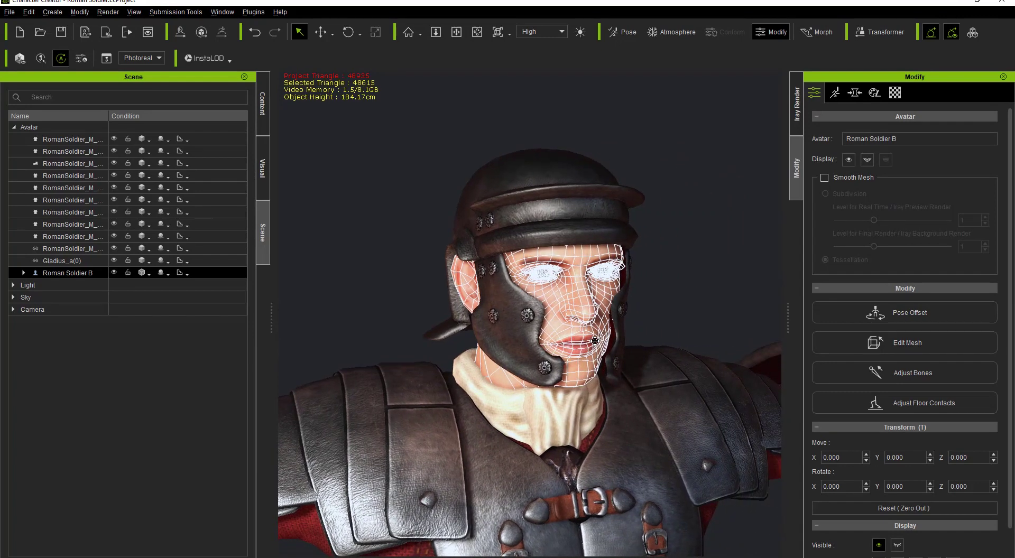
scroll(607, 317, "up", 5)
right_click_drag(607, 317, 590, 345)
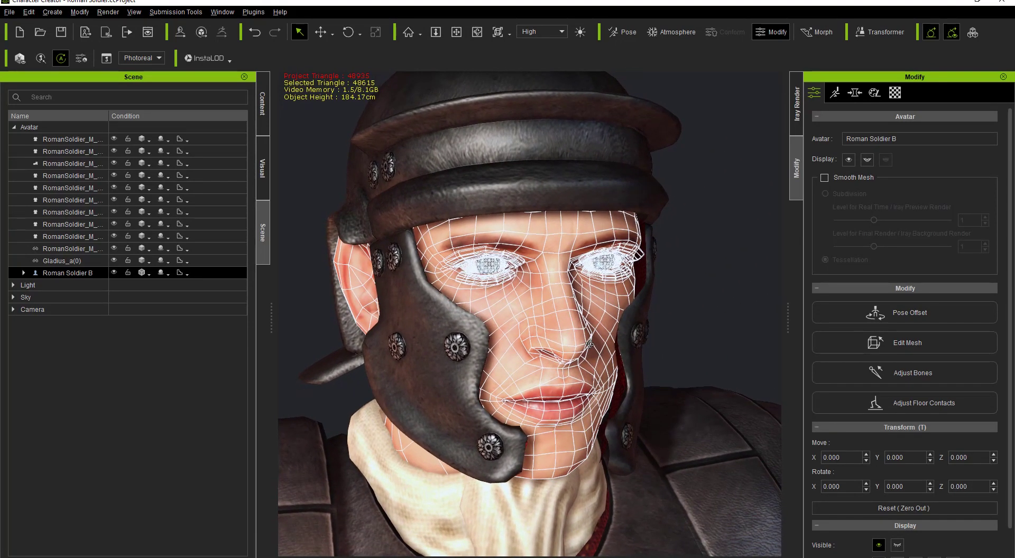
scroll(590, 344, "up", 2)
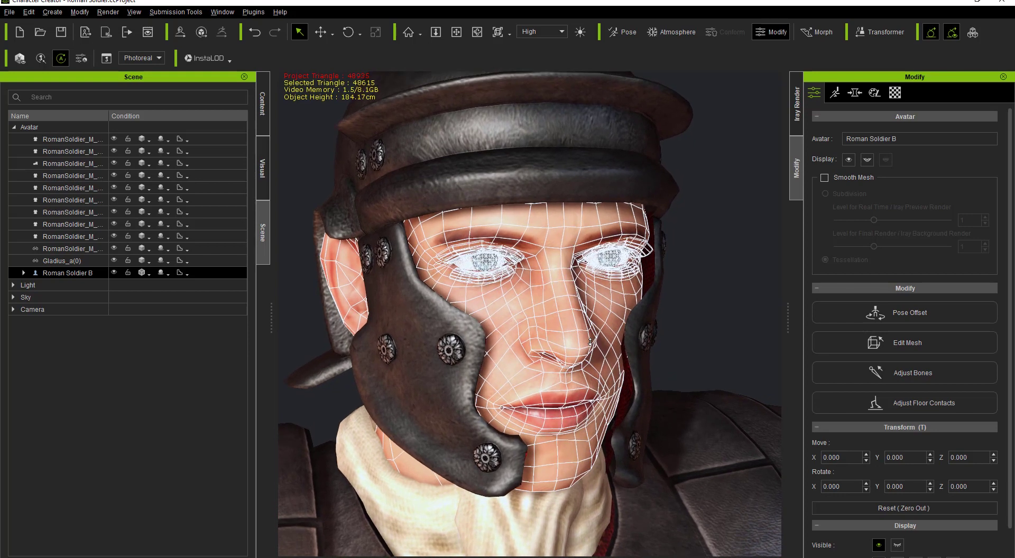
left_click(866, 159)
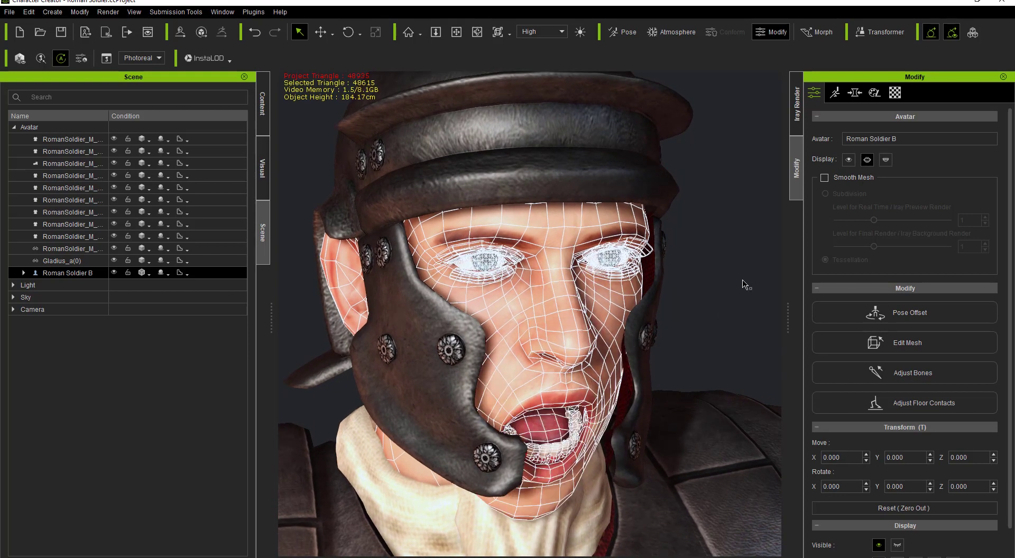
left_click(867, 159)
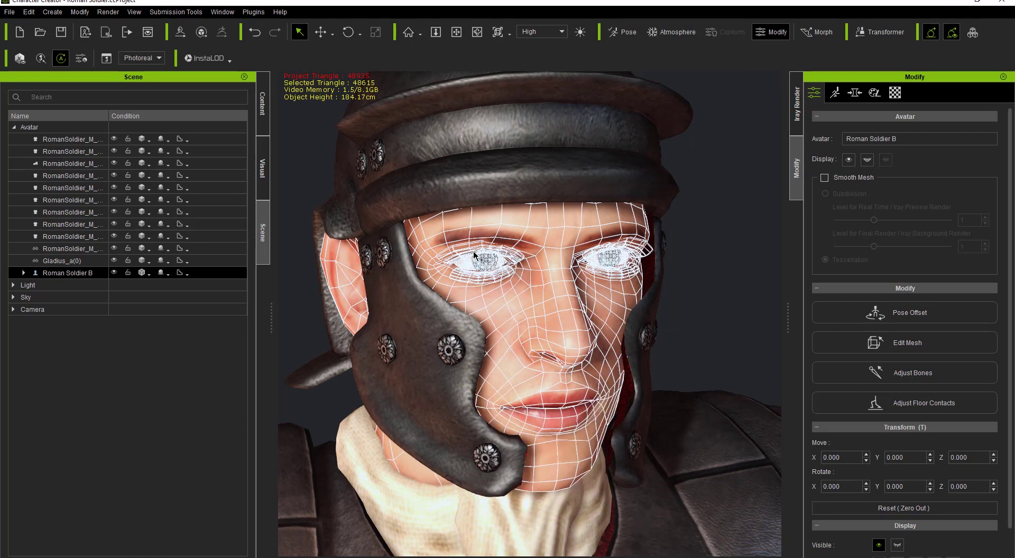
Step: Replace the avatar's eyes with the low-poly Game_Eyes_OneUV preset from the actor eye templates
left_click(262, 111)
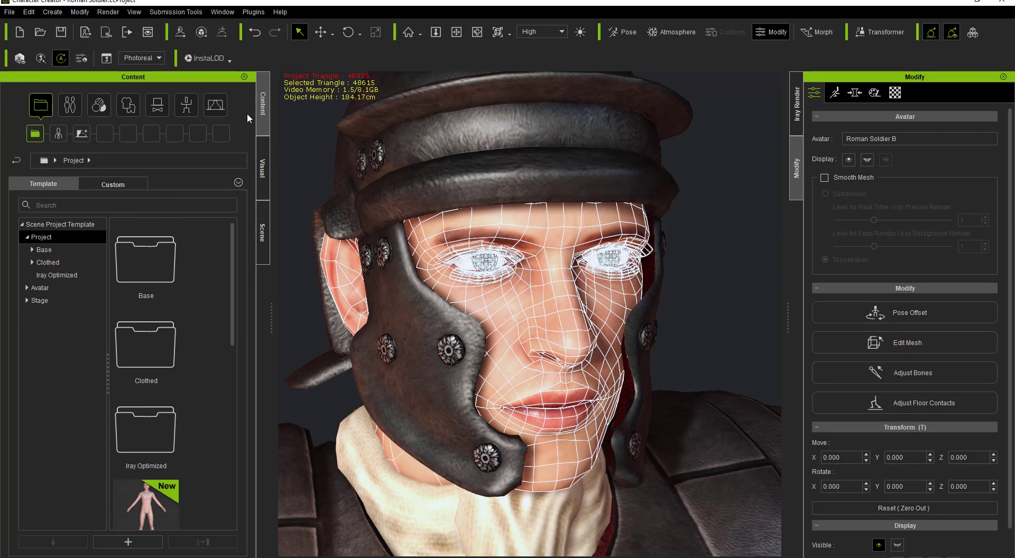
left_click(72, 108)
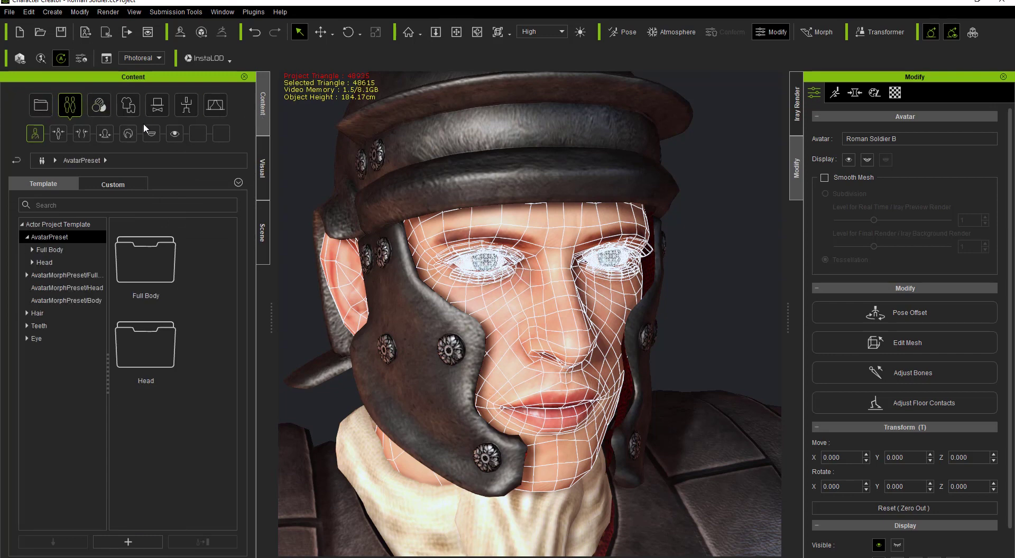
left_click(179, 136)
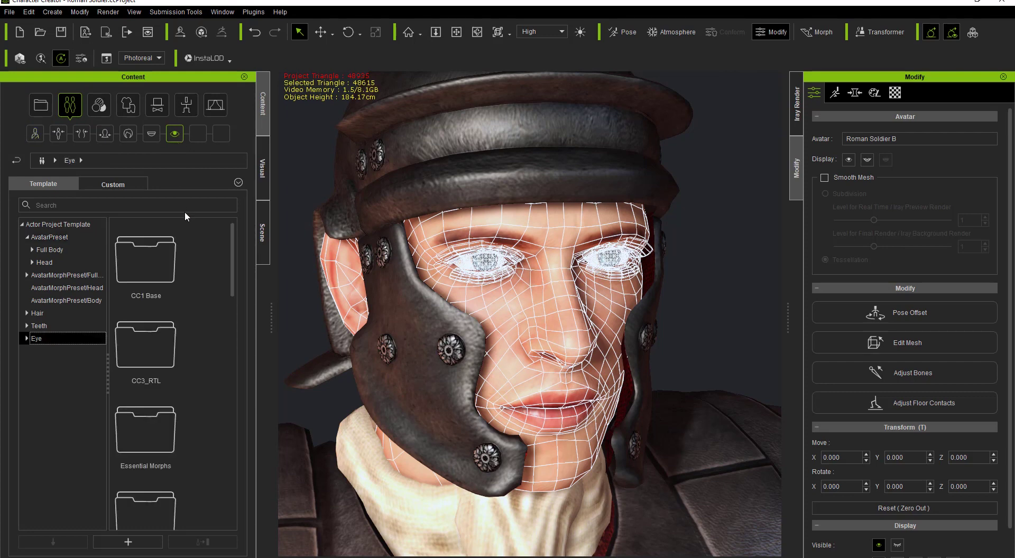
left_click_drag(235, 335, 232, 501)
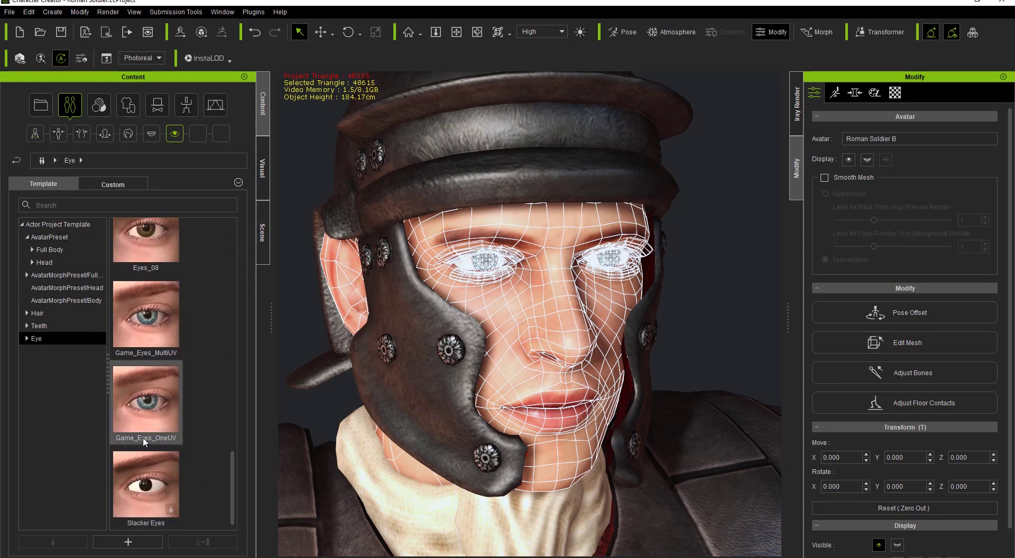
left_click(157, 407)
double_click(157, 407)
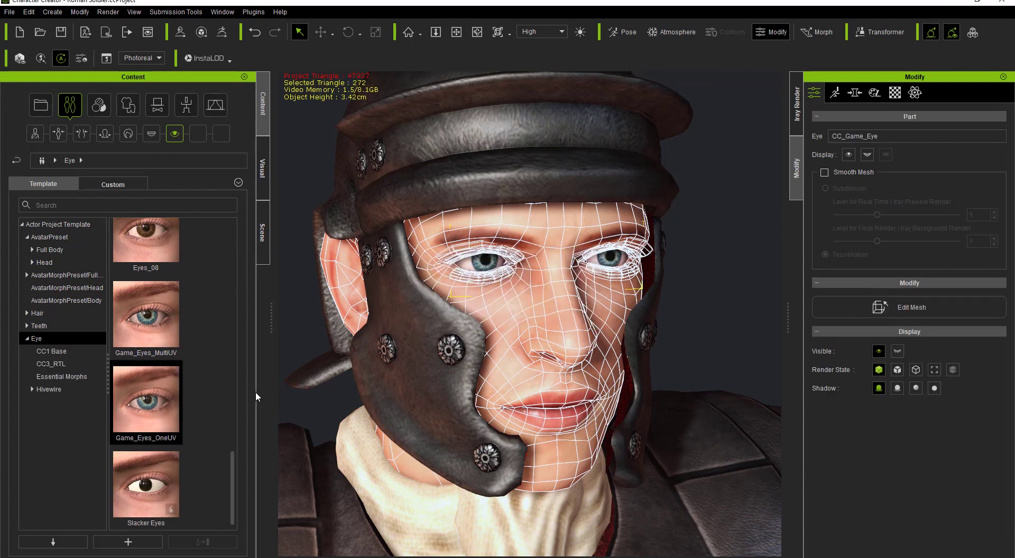
Step: Display the CC_Game_Eye part as Wireframe on Shaded to inspect its mesh
left_click(263, 233)
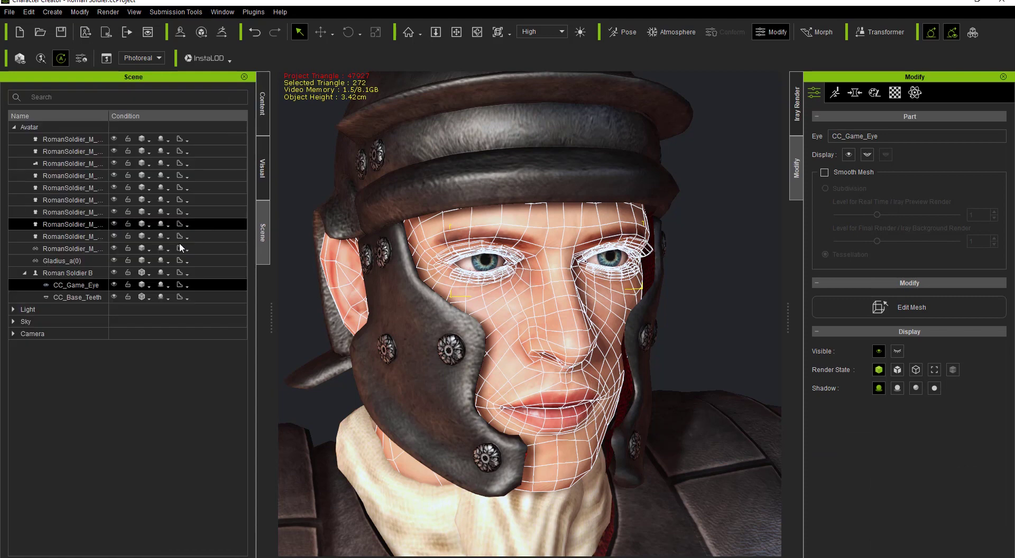
right_click(149, 285)
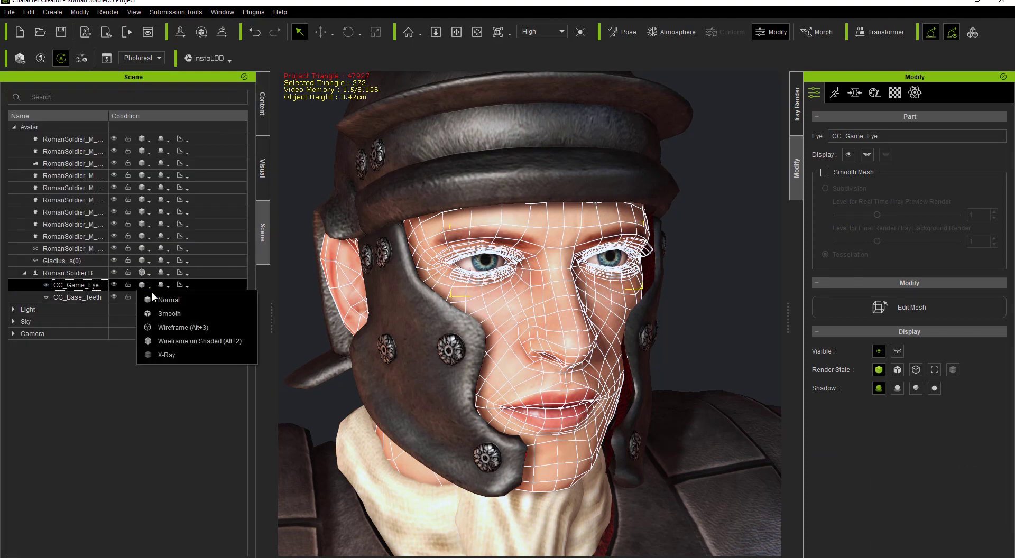
left_click(248, 338)
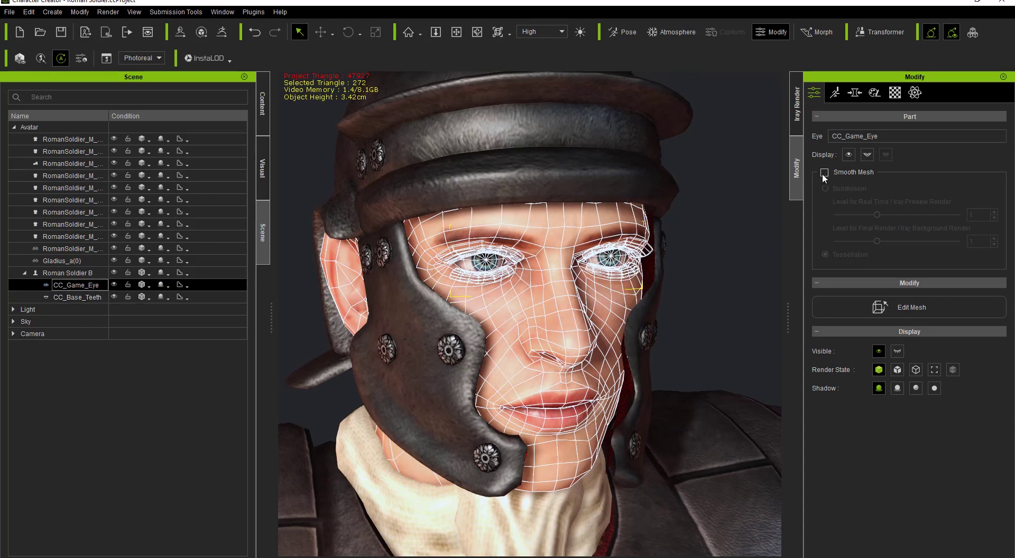
Step: Open the avatar's mouth and replace its teeth with the 3 Game_Teeth_OneUV preset
left_click(865, 156)
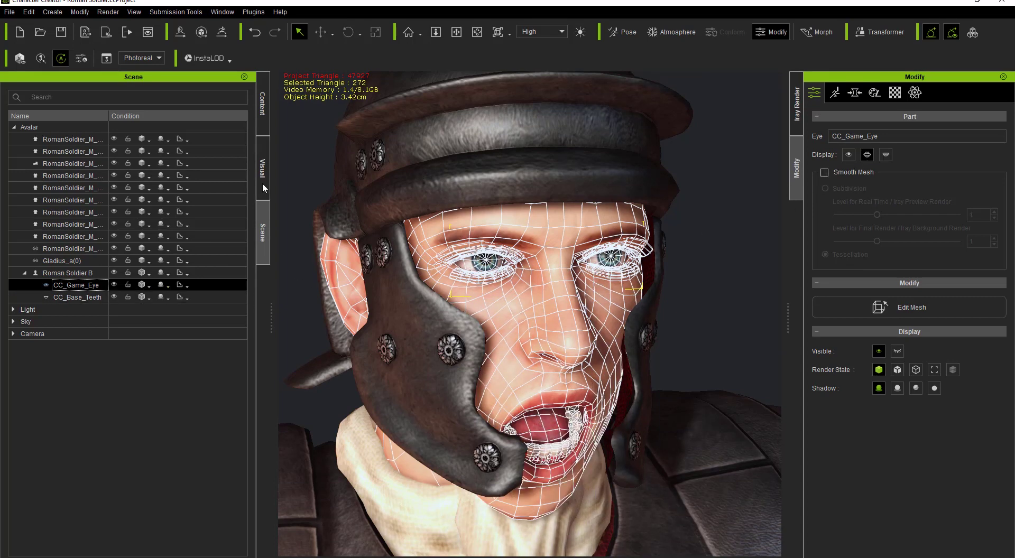
left_click(261, 112)
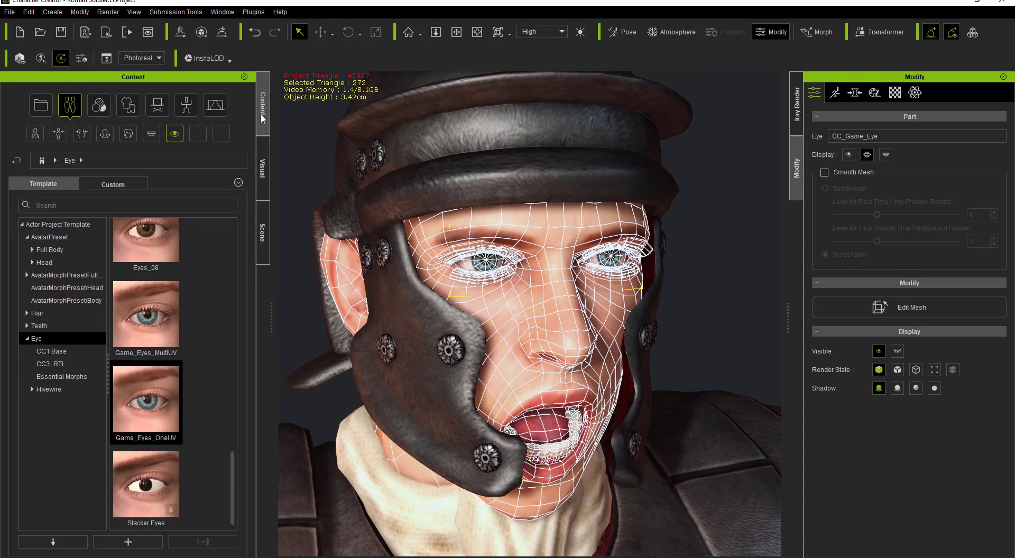
left_click(151, 135)
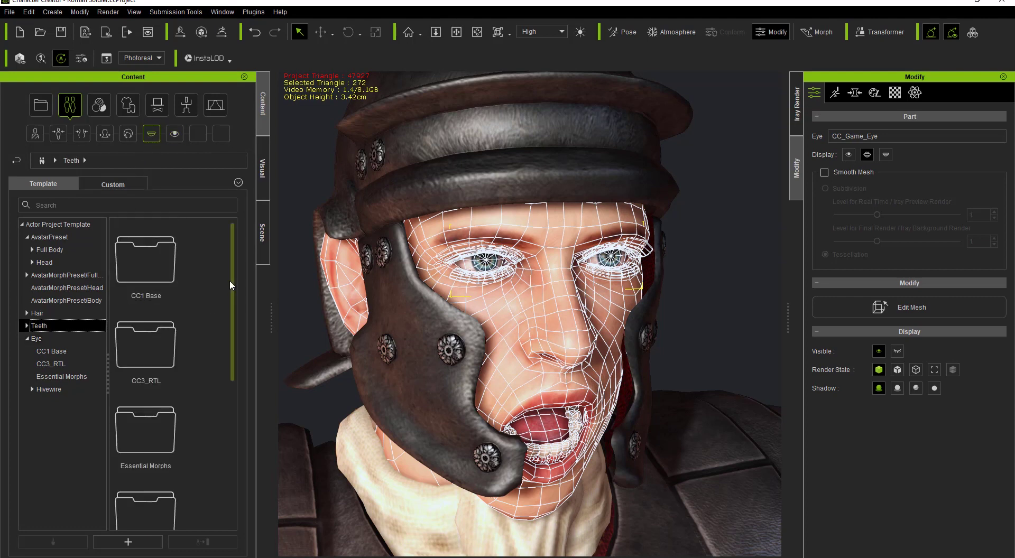
scroll(225, 370, "down", 5)
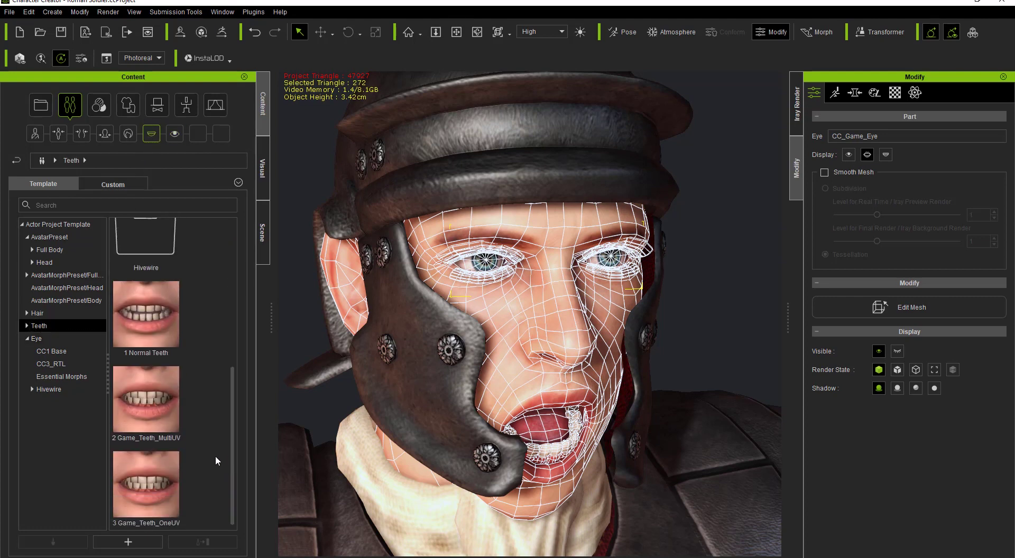
double_click(153, 491)
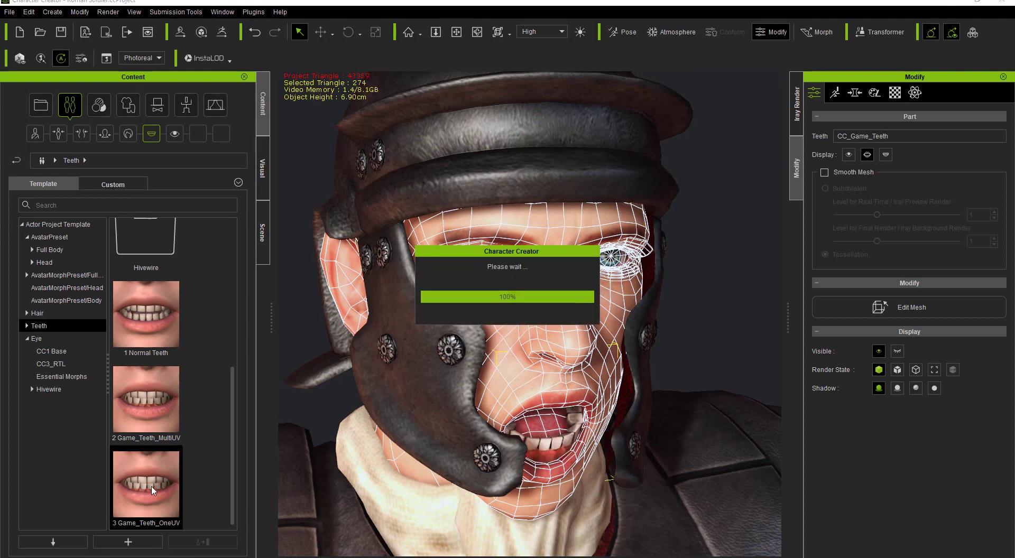
Step: Display the CC_Game_Teeth part as Wireframe on Shaded to inspect its mesh
left_click(265, 252)
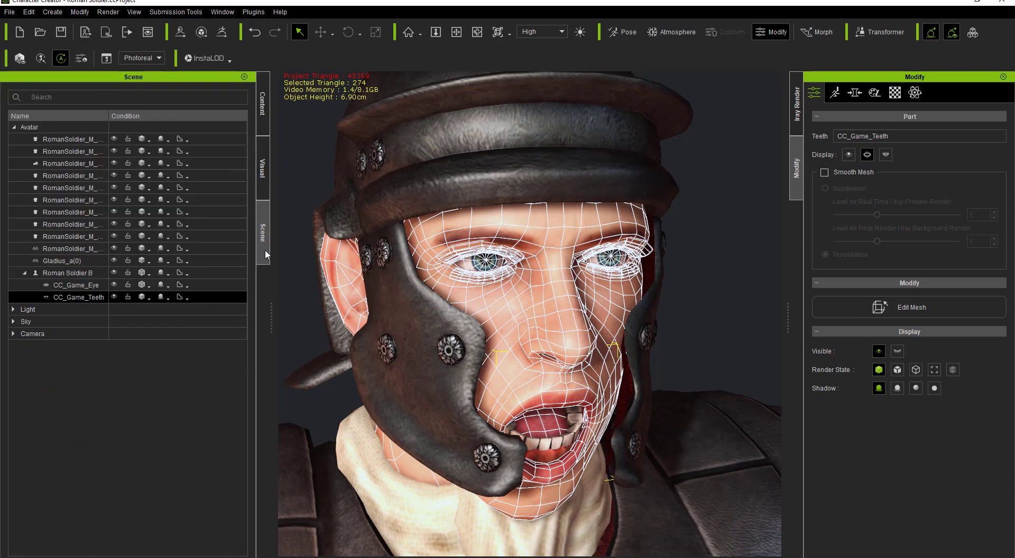
left_click(150, 299)
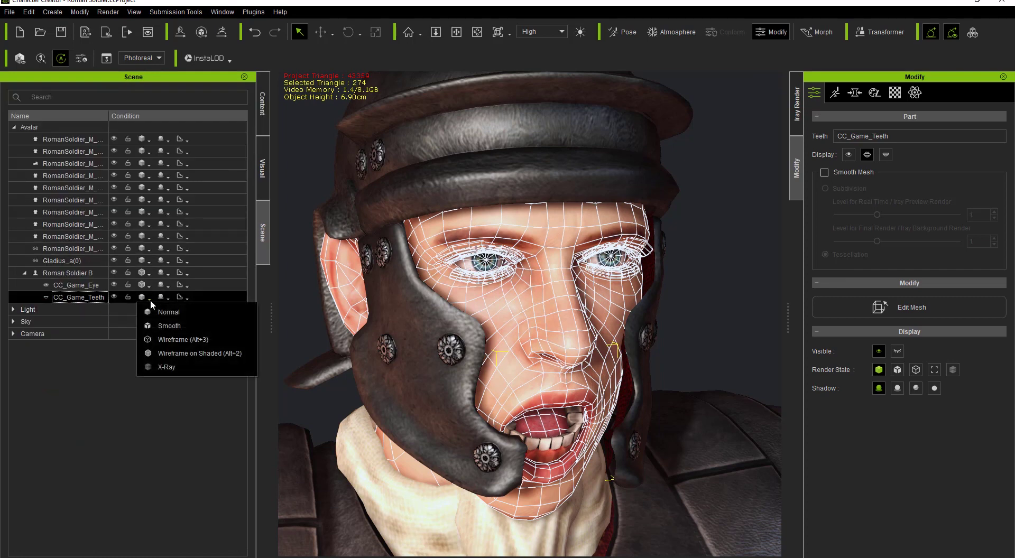
left_click(185, 353)
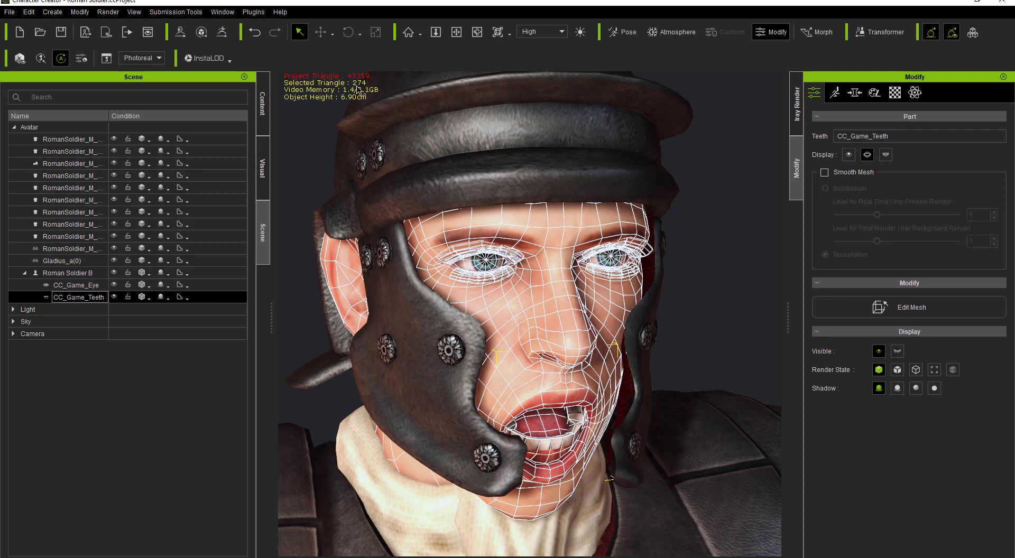
Step: Return the Roman Soldier B avatar, including its eyes and teeth, to the Normal render state
left_click(146, 280, "ctrl")
left_click(148, 273)
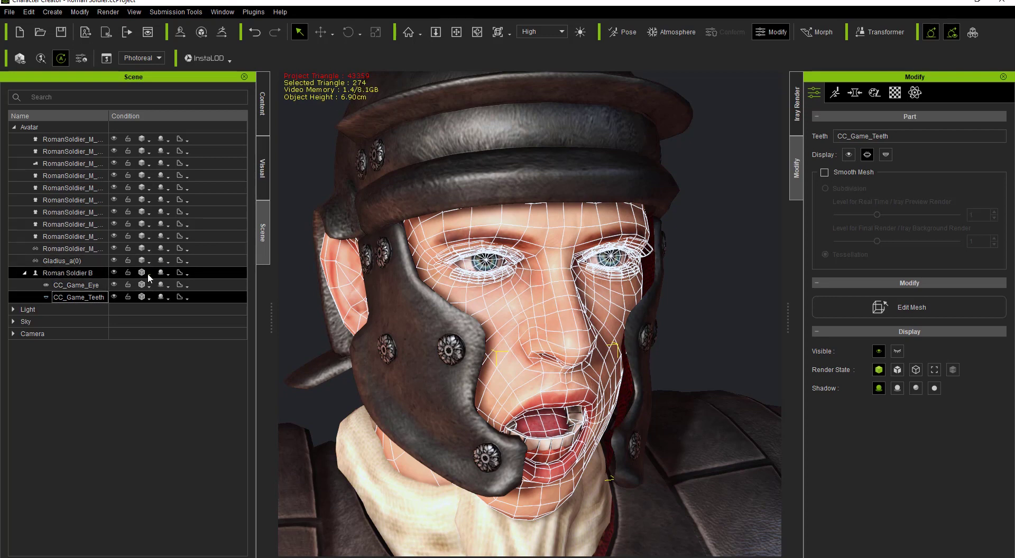
left_click(170, 285)
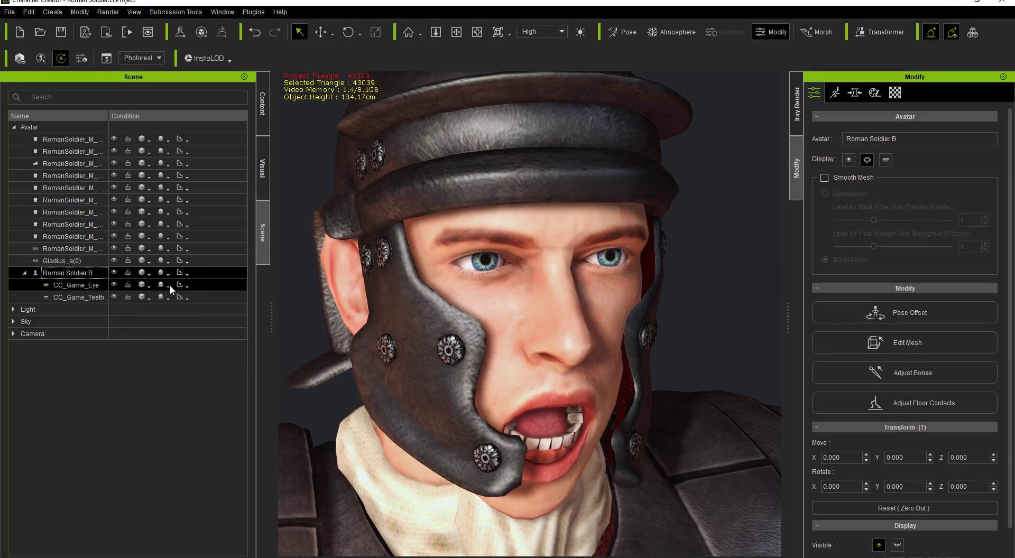
Step: Select all the soldier's wearables and accessories, from RomanSoldier_M_Bracers_L through Gladius_a(0), and display them in wireframe
middle_click_drag(504, 426, 523, 244)
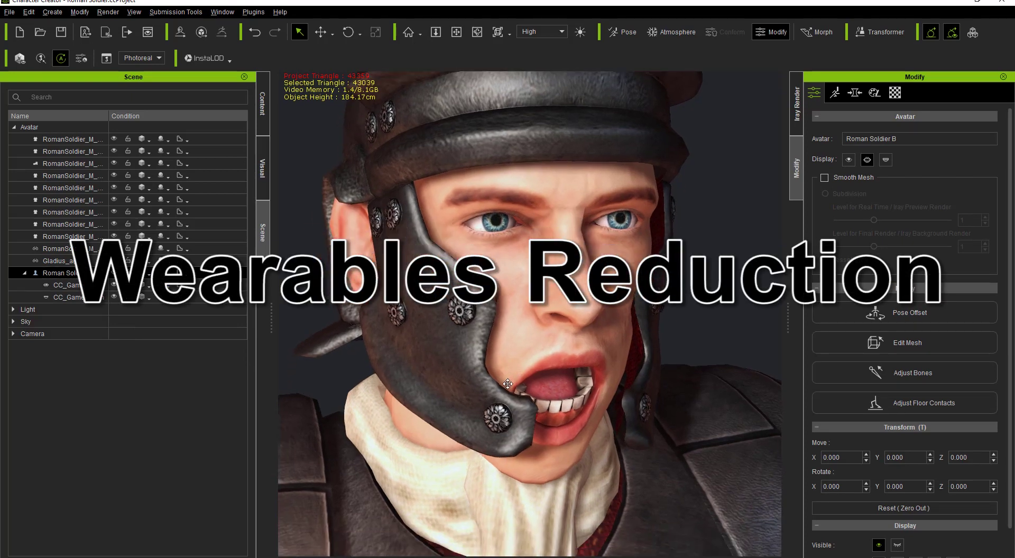
scroll(508, 384, "down", 5)
scroll(523, 244, "down", 5)
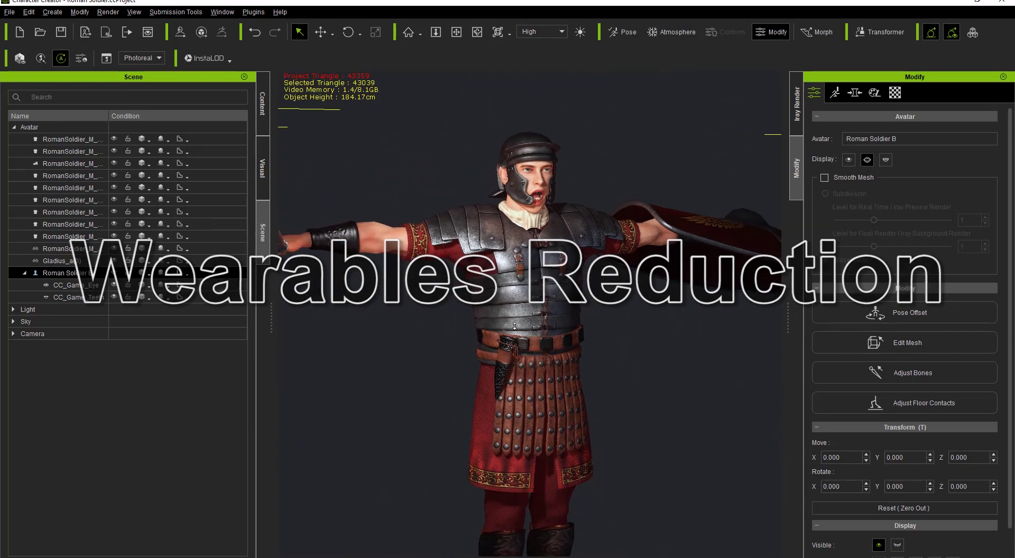
right_click_drag(520, 295, 544, 297)
left_click(85, 139)
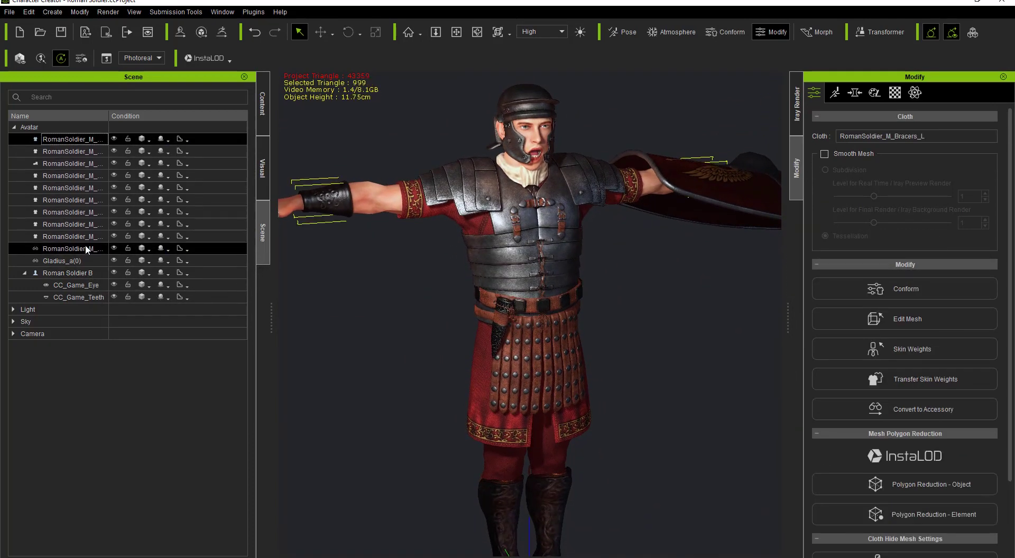
left_click_drag(108, 120, 129, 119)
left_click(93, 249, "shift")
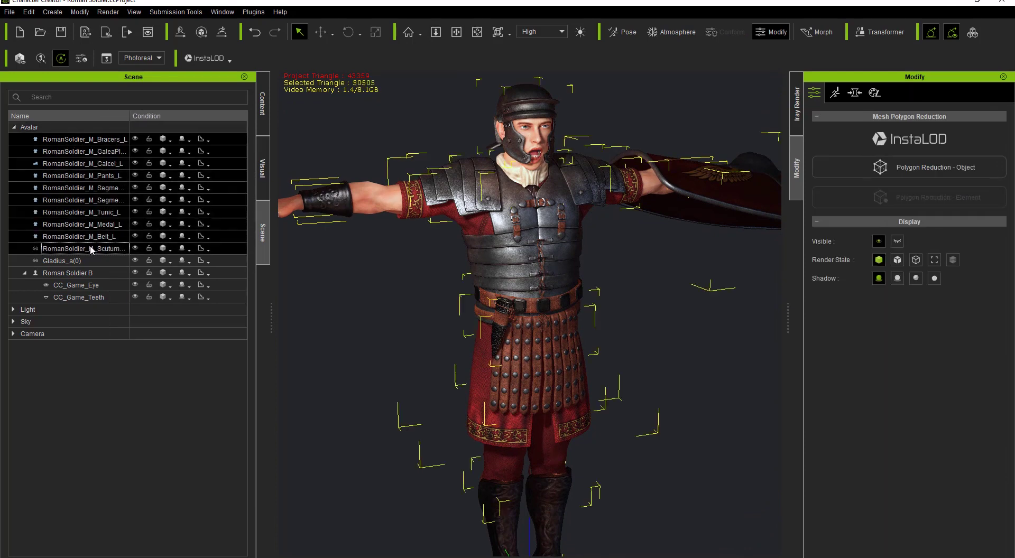
left_click(96, 264, "shift")
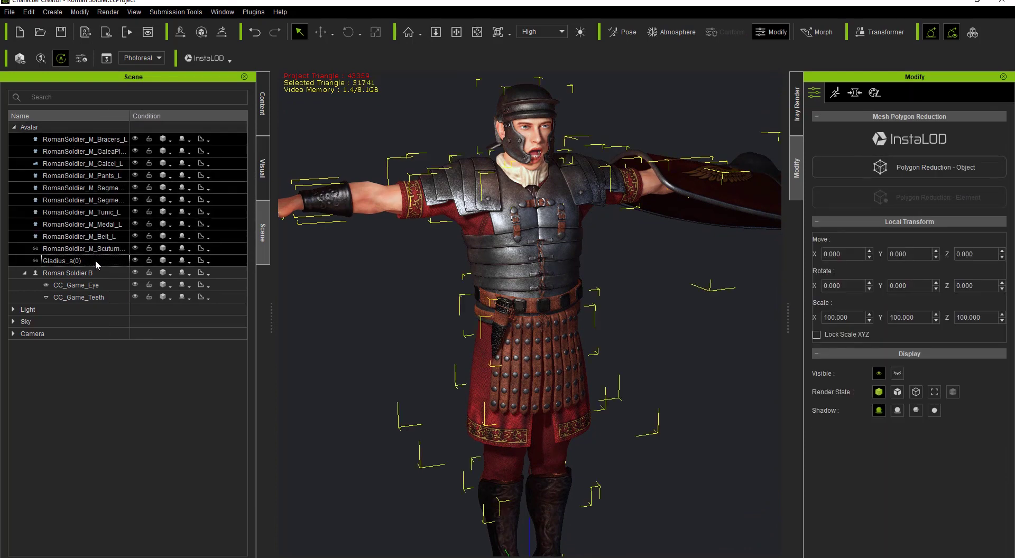
left_click(170, 262)
left_click(216, 304)
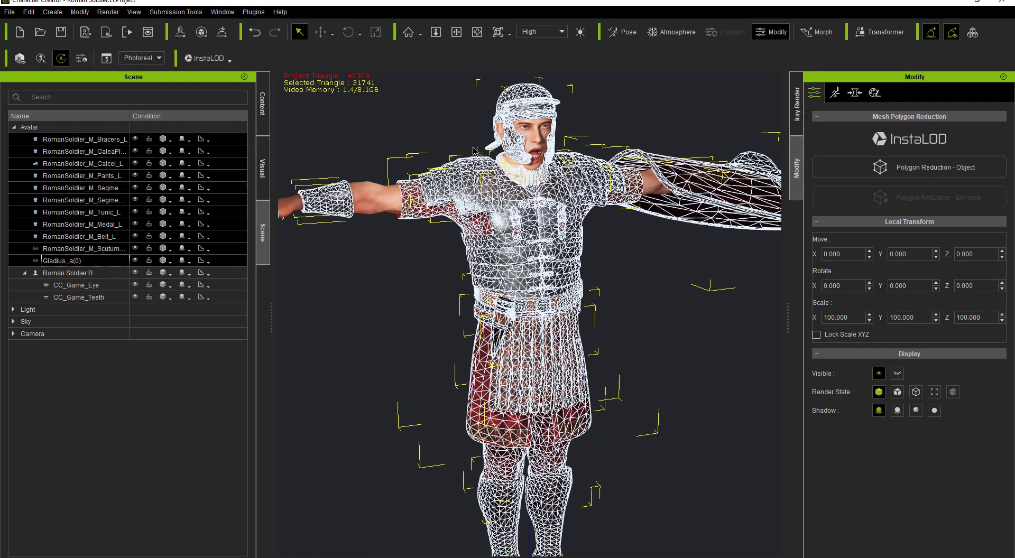
Step: Apply InstaLOD Polygon Reduction-Wearables by percentage at 50.00, baking textures at a size of 2048
left_click(223, 59)
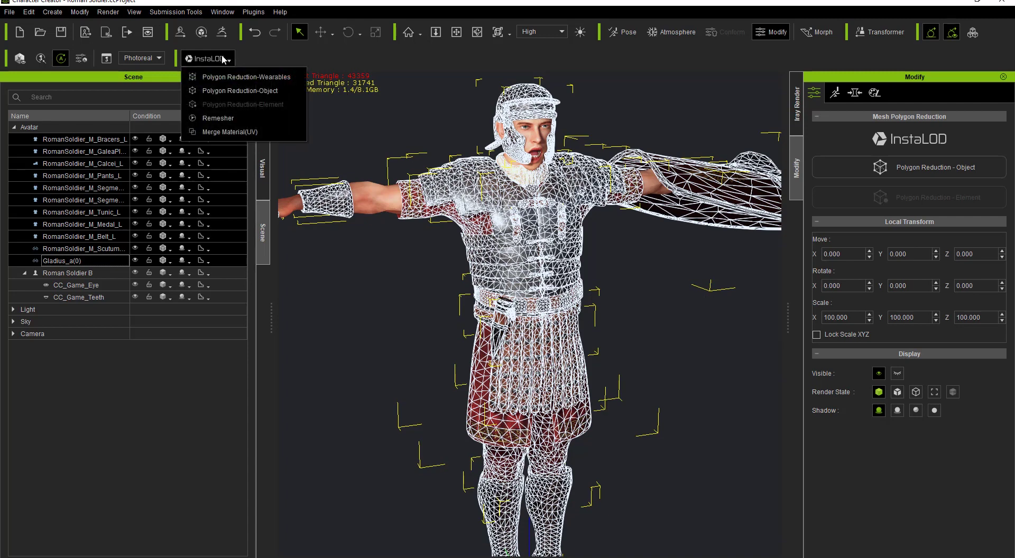
left_click(238, 79)
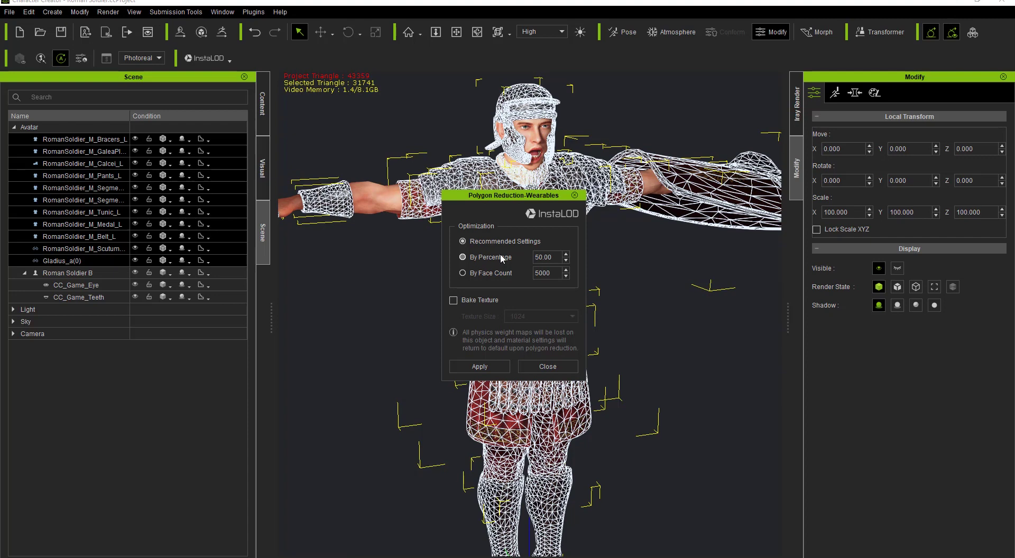
left_click(494, 262)
left_click(480, 300)
left_click(523, 316)
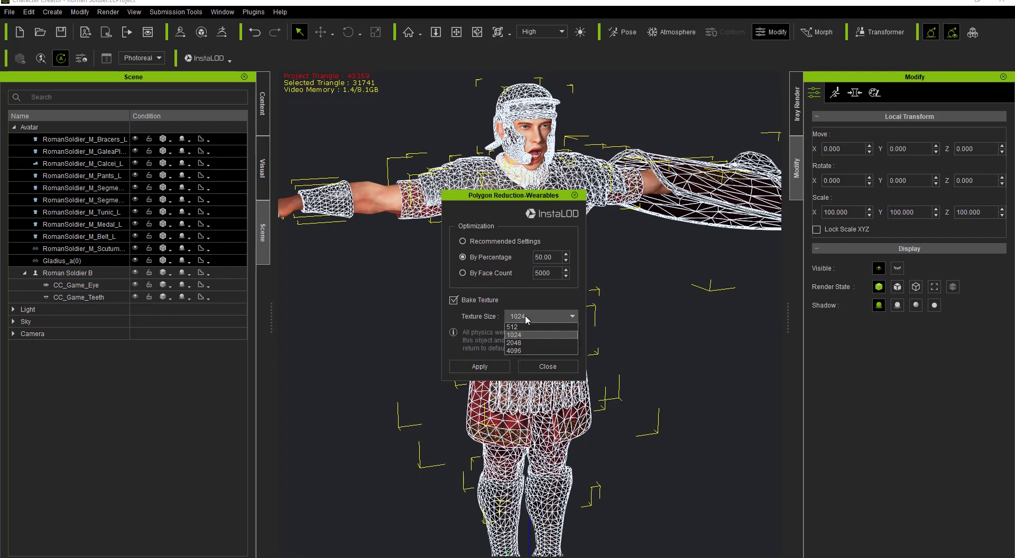
left_click(526, 342)
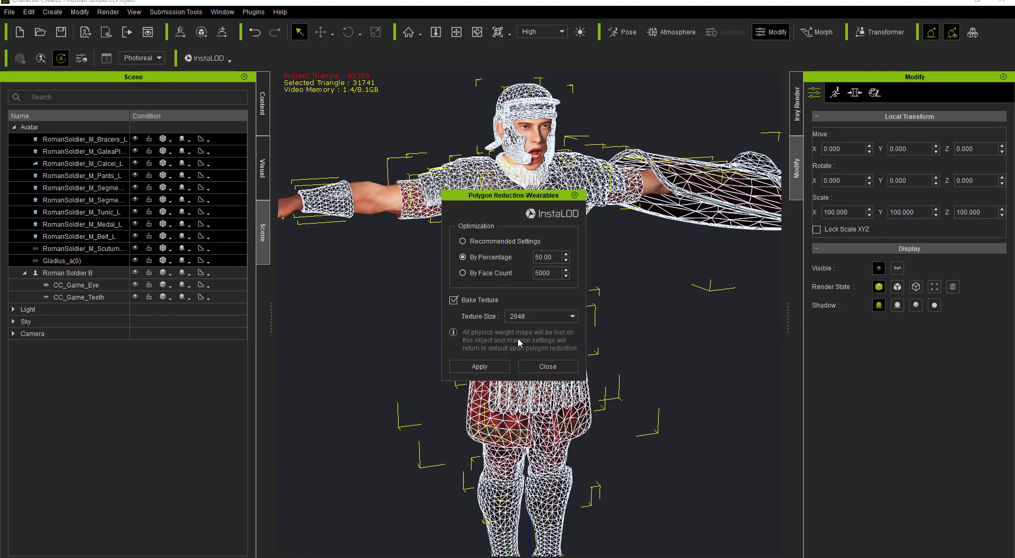
left_click(479, 366)
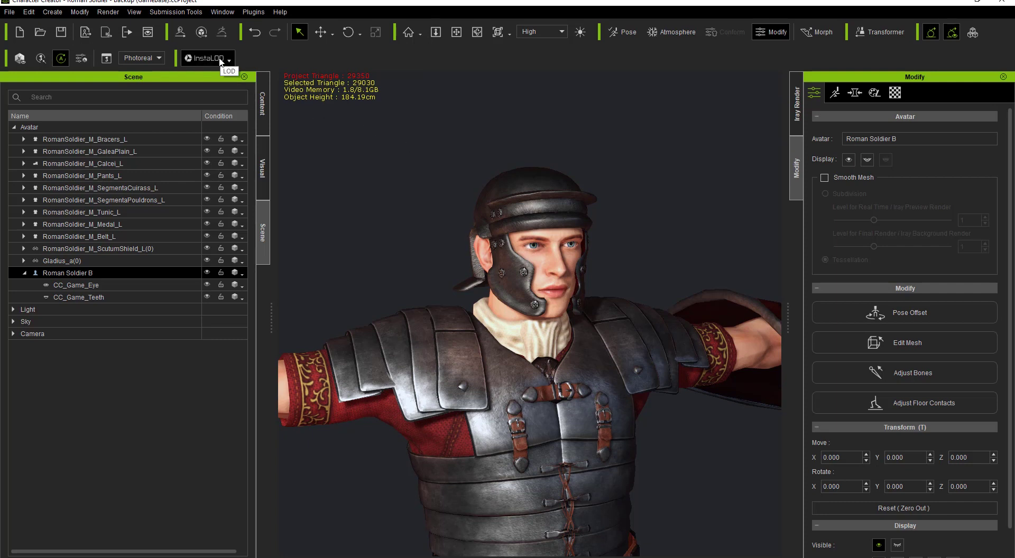
Step: Examine the helmet's original and Percentage_50 mesh versions under RomanSoldier_M_GaleaPlain_L in the scene hierarchy
left_click(549, 206)
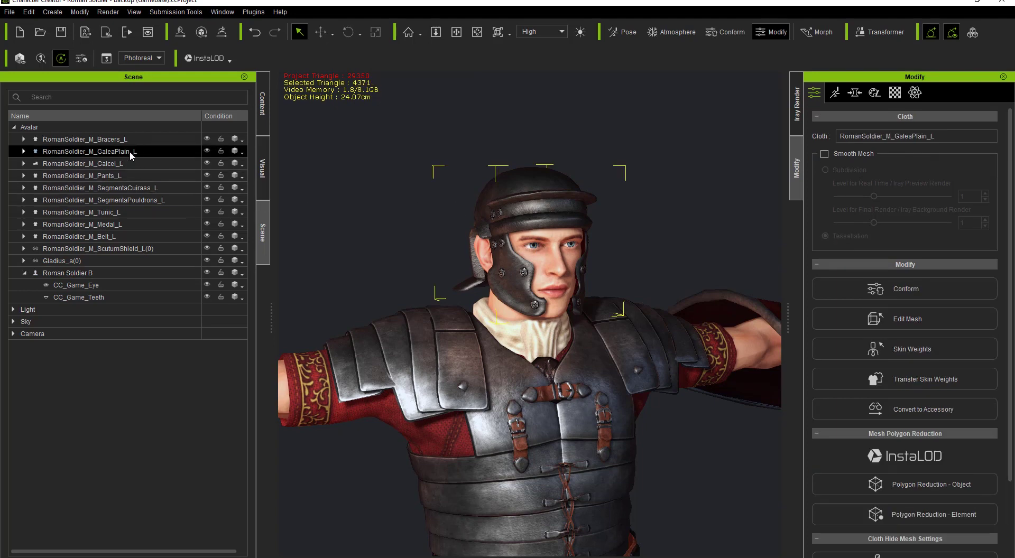
left_click(23, 151)
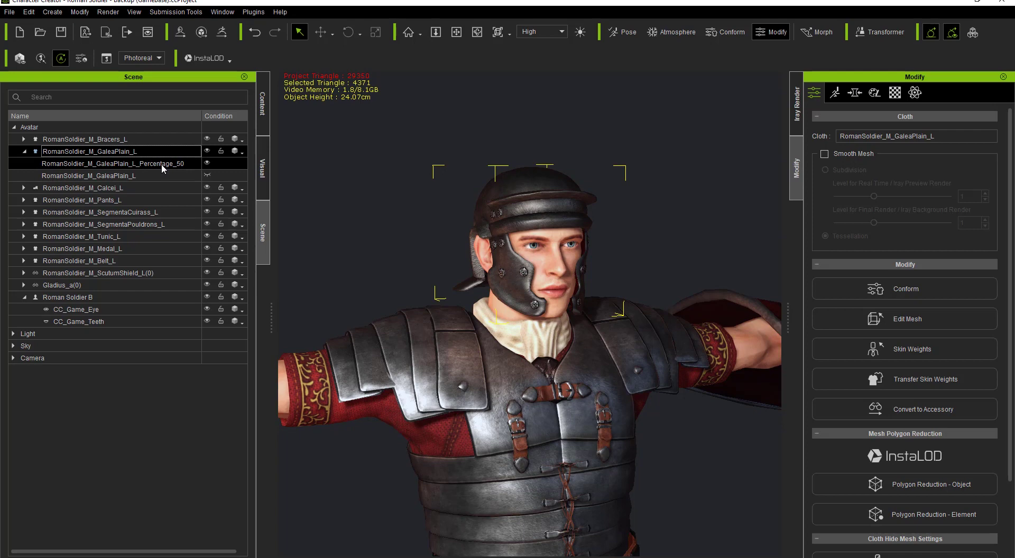
left_click(151, 177)
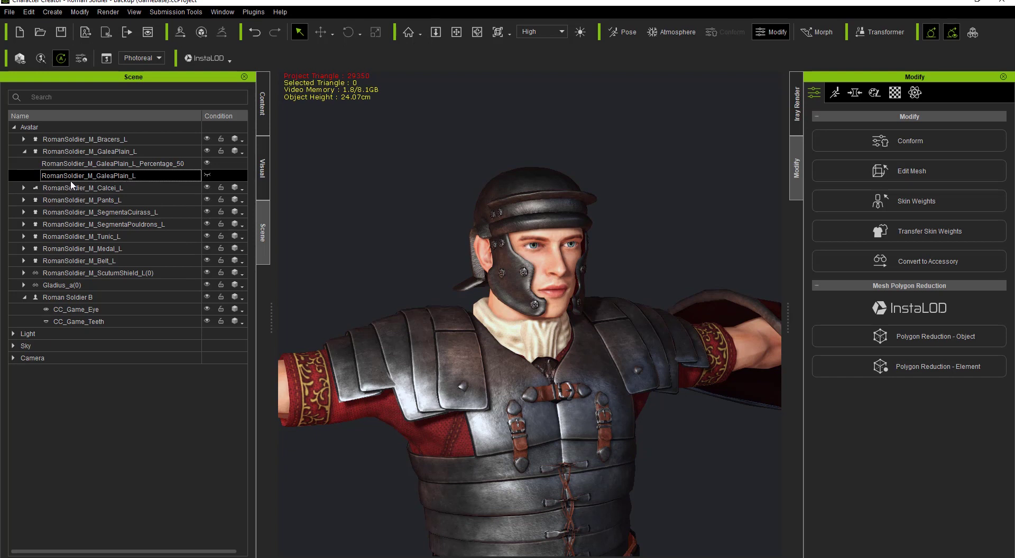
left_click(153, 167, "ctrl")
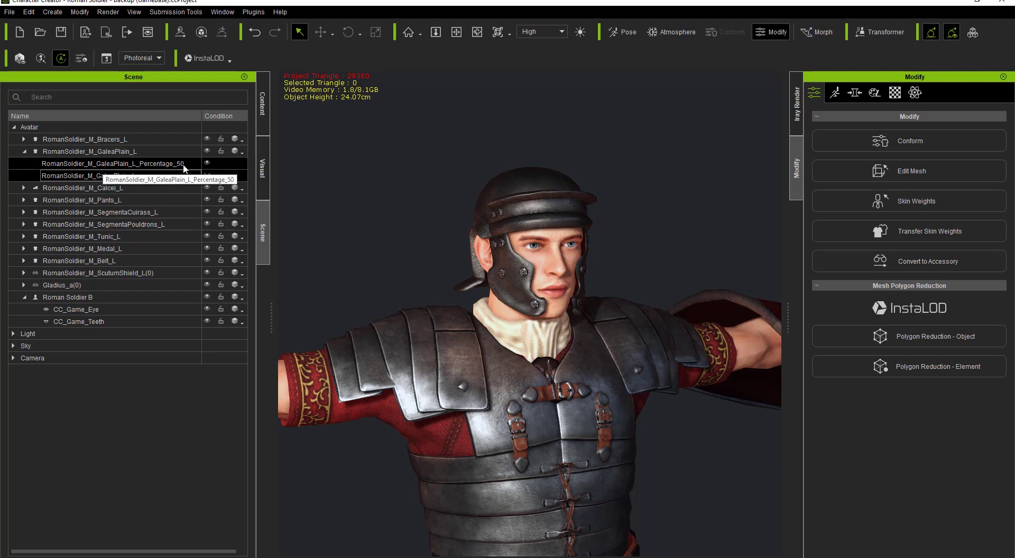
left_click(154, 165)
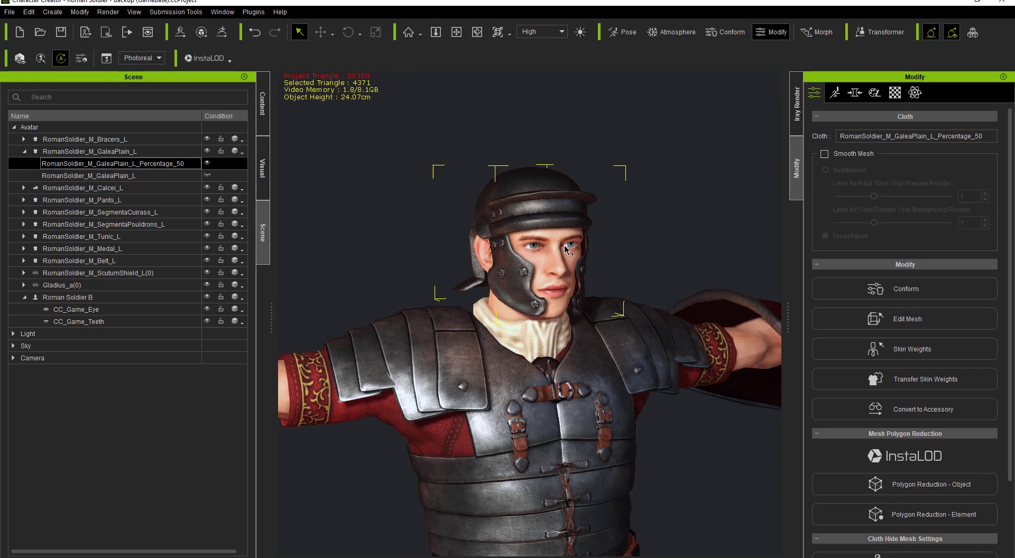
left_click(93, 154)
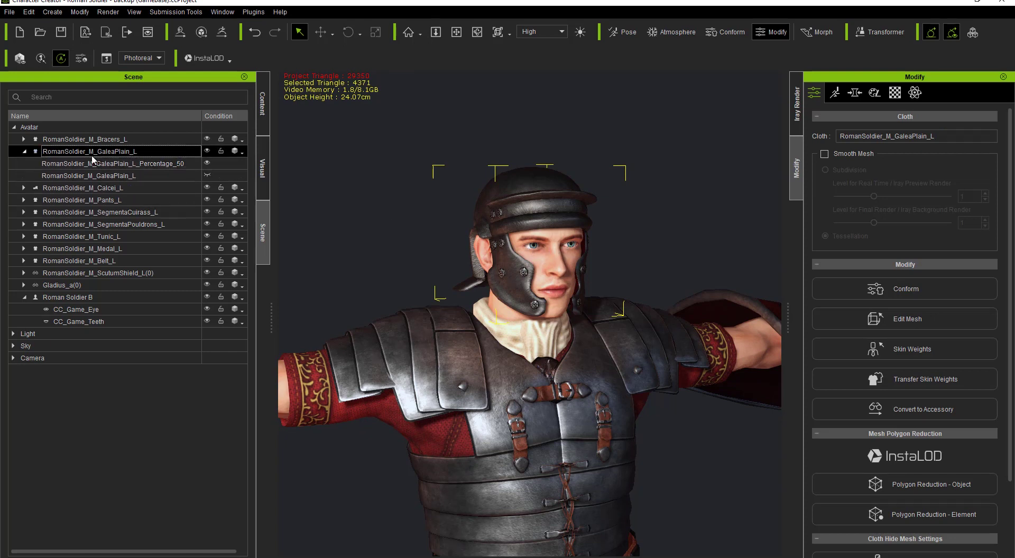
Step: Start InstaLOD Polygon Reduction-Element on the helmet and select its front brim, cheek guards and rear neck guard
left_click(230, 61)
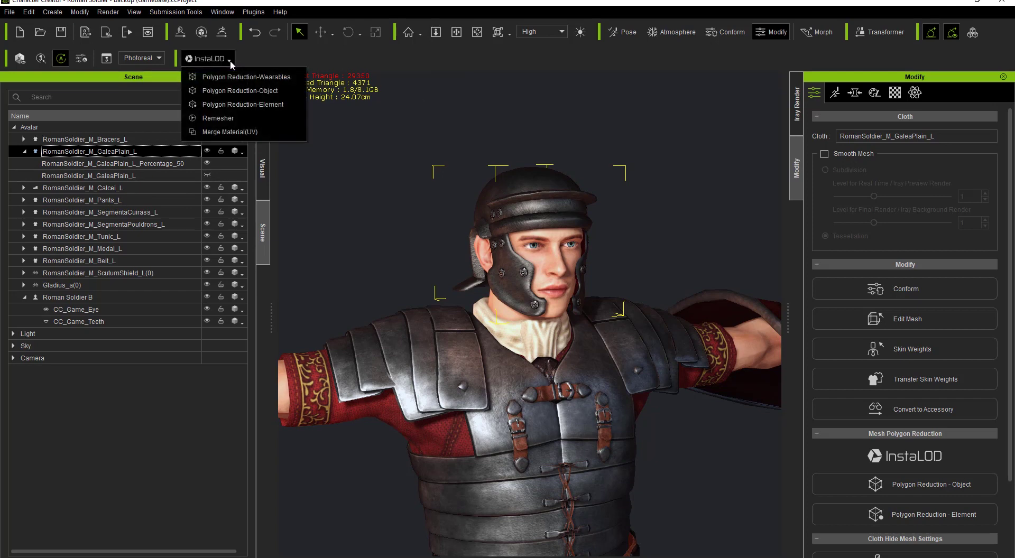
left_click(239, 106)
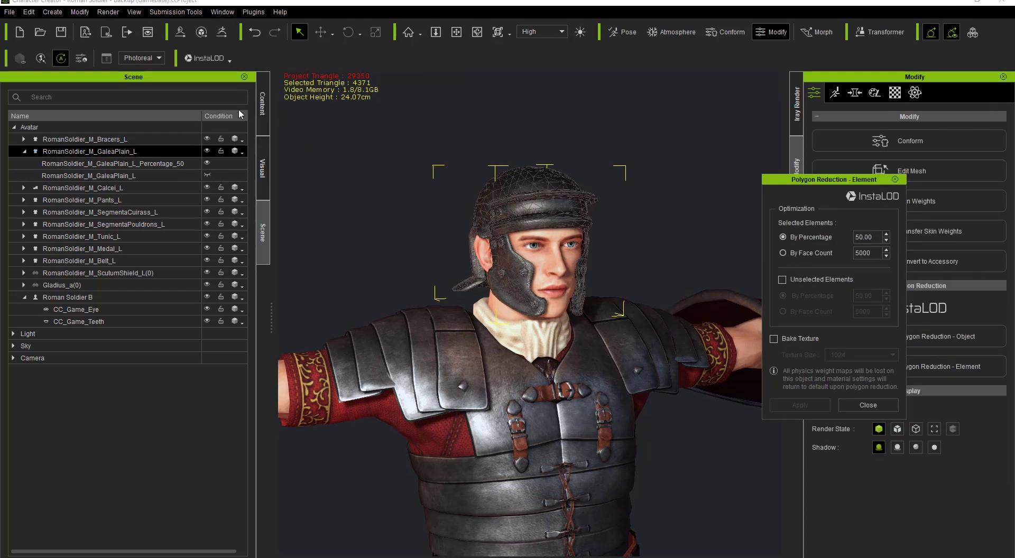
right_click_drag(632, 270, 592, 324)
scroll(592, 324, "up", 5)
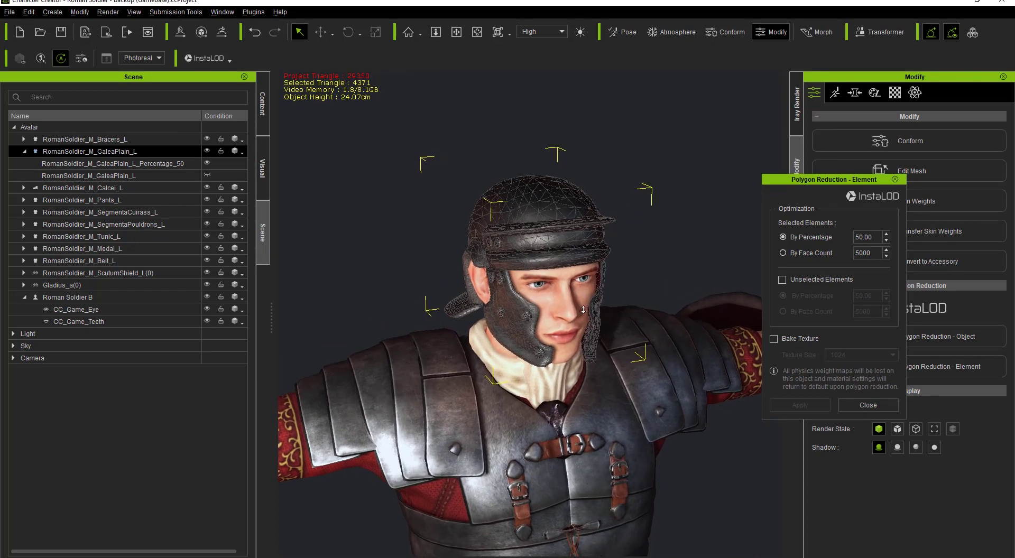
middle_click_drag(561, 341, 513, 380)
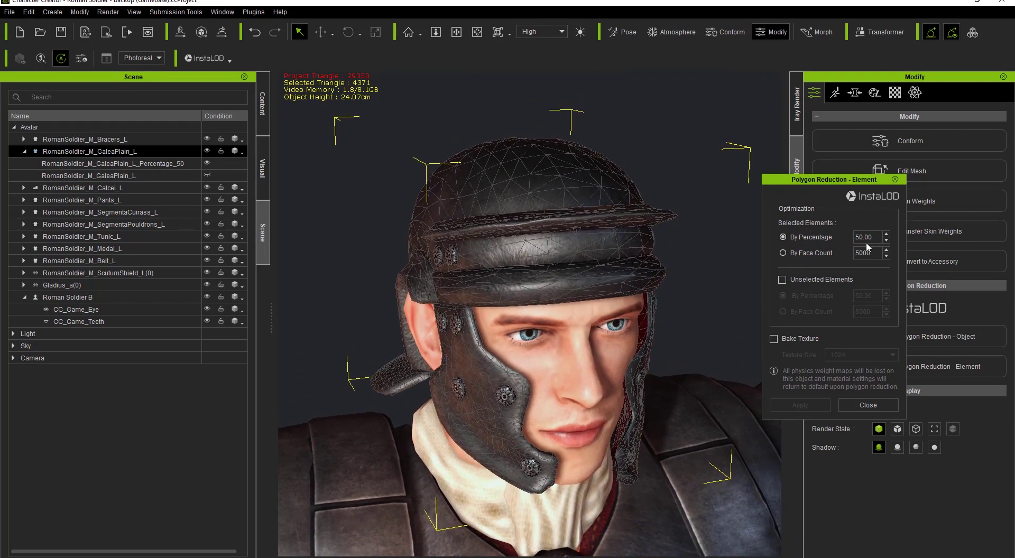
left_click(527, 220)
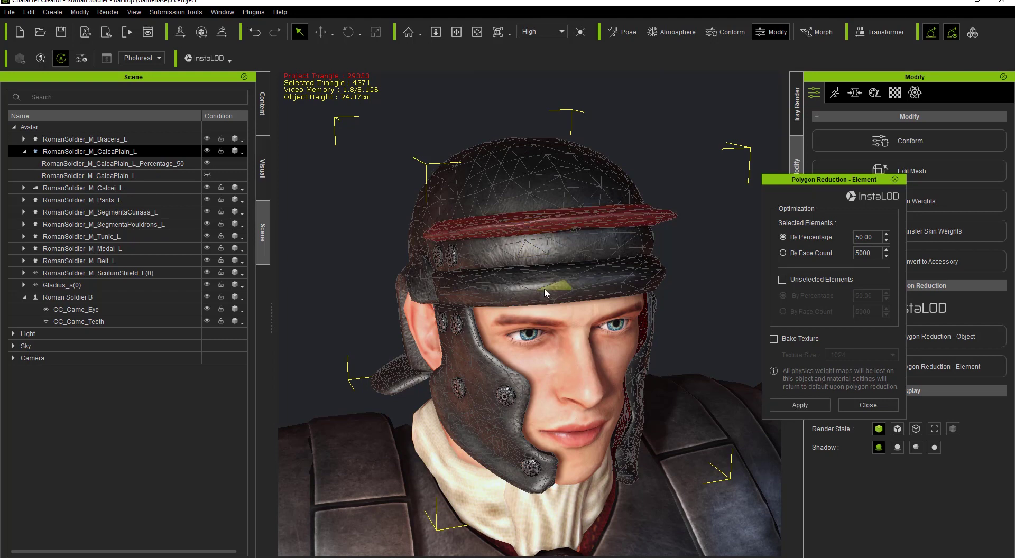
left_click(477, 398, "ctrl")
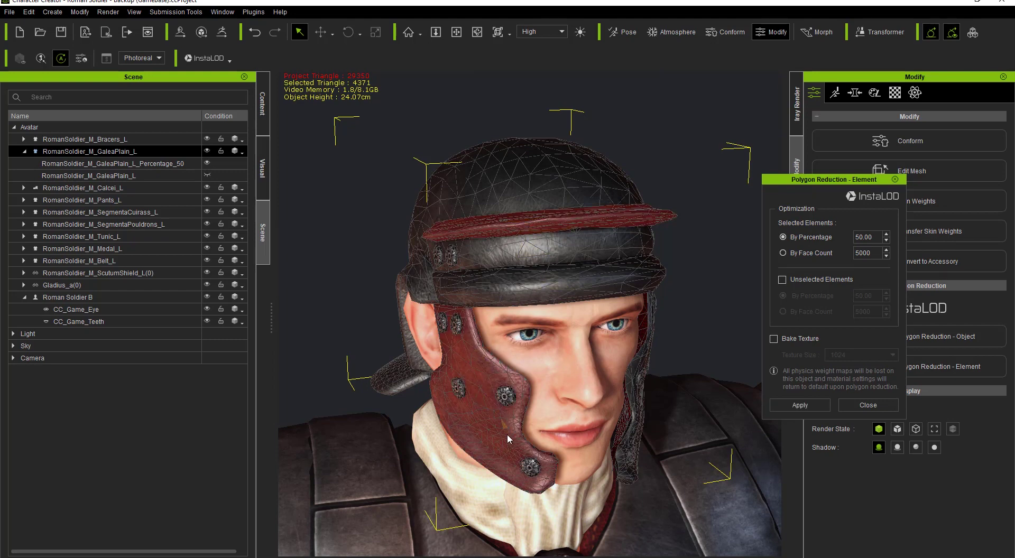
right_click_drag(506, 434, 455, 357)
left_click(459, 360, "ctrl")
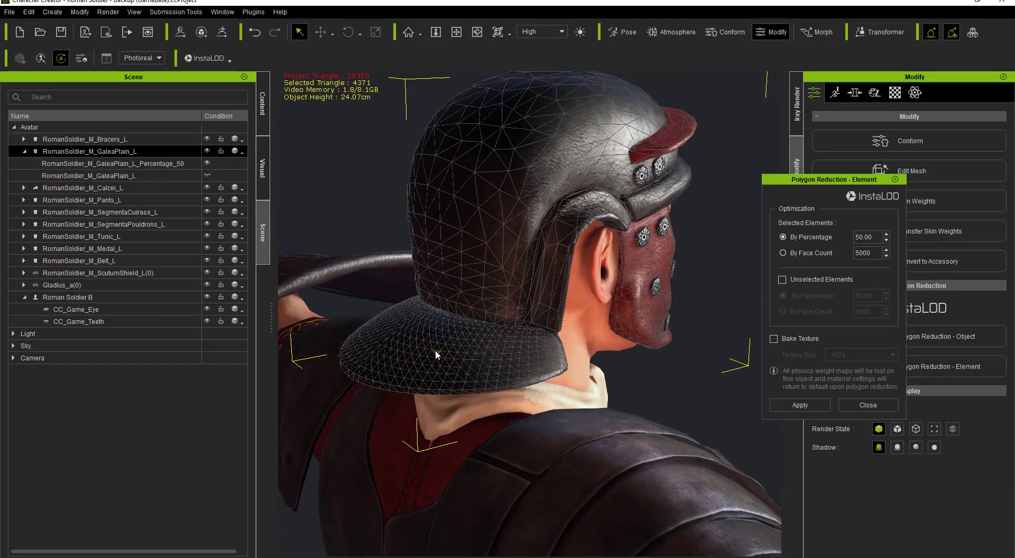
left_click(436, 353, "ctrl")
right_click_drag(662, 257, 349, 267)
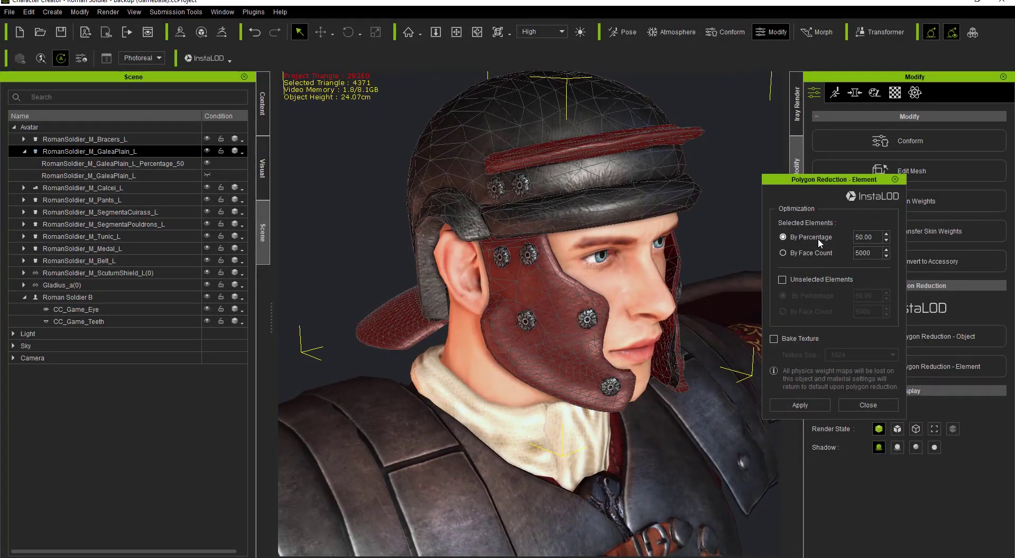
Step: Reduce the selected helmet elements by percentage at 50.00 and widen the scene's Name column to read the new mesh version's full name
left_click(808, 403)
left_click(808, 405)
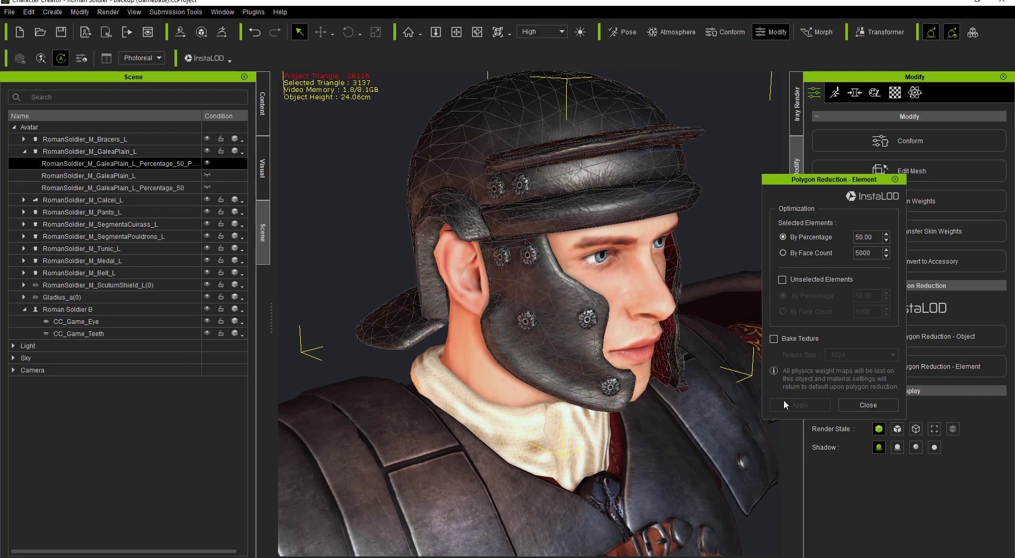
right_click_drag(523, 331, 541, 370)
right_click_drag(804, 346, 382, 376)
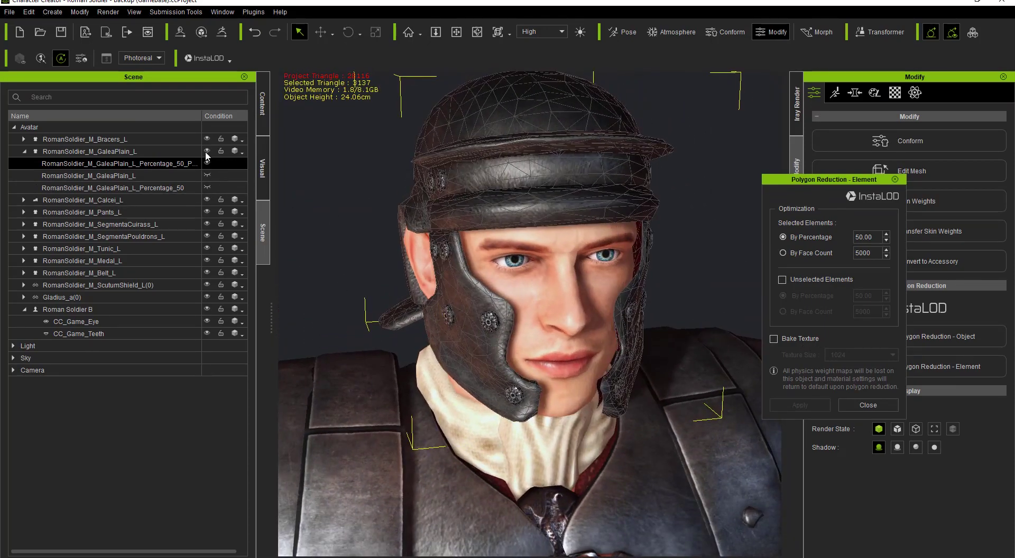
left_click_drag(202, 114, 240, 117)
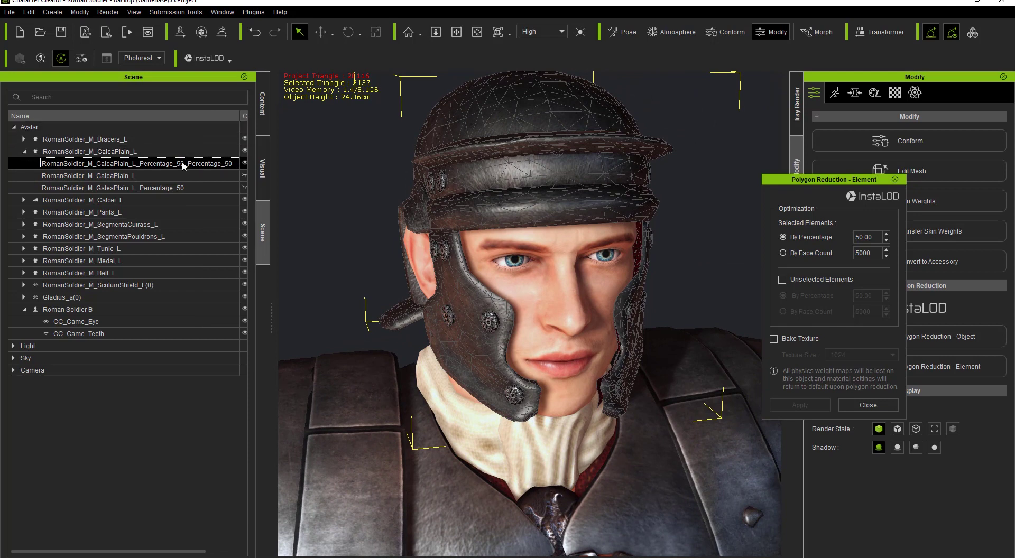
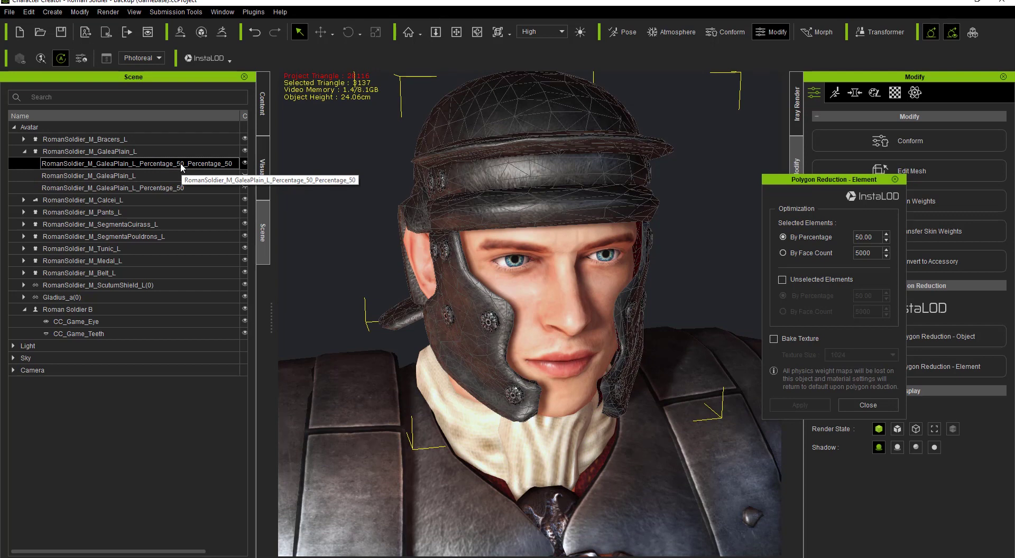
Step: Display all wearables and accessories, from RomanSoldier_M_Bracers_L through Gladius_a(0), as Wireframe on Shaded and inspect the reduced meshes
left_click(23, 153)
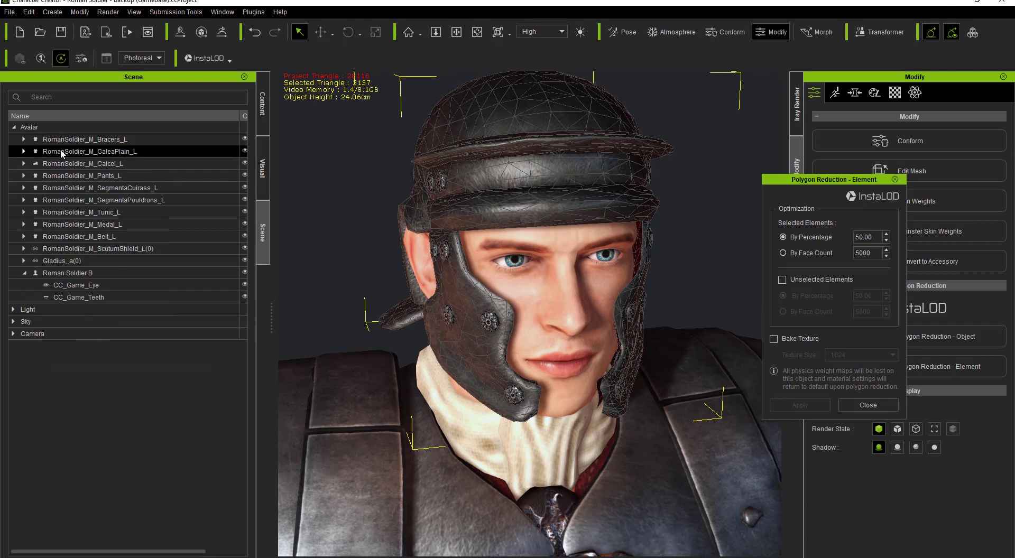
left_click(60, 140)
left_click(94, 264, "shift")
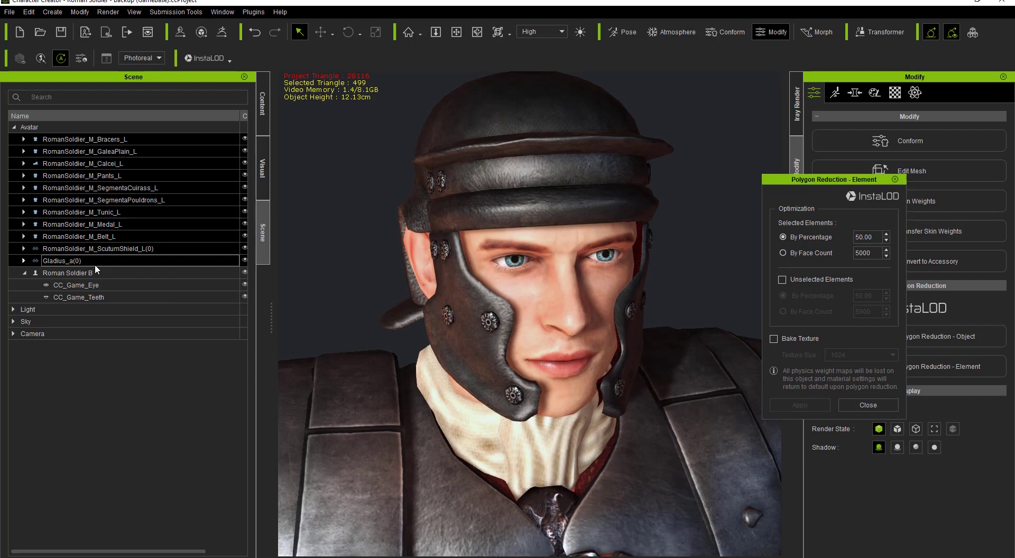
left_click_drag(239, 115, 133, 117)
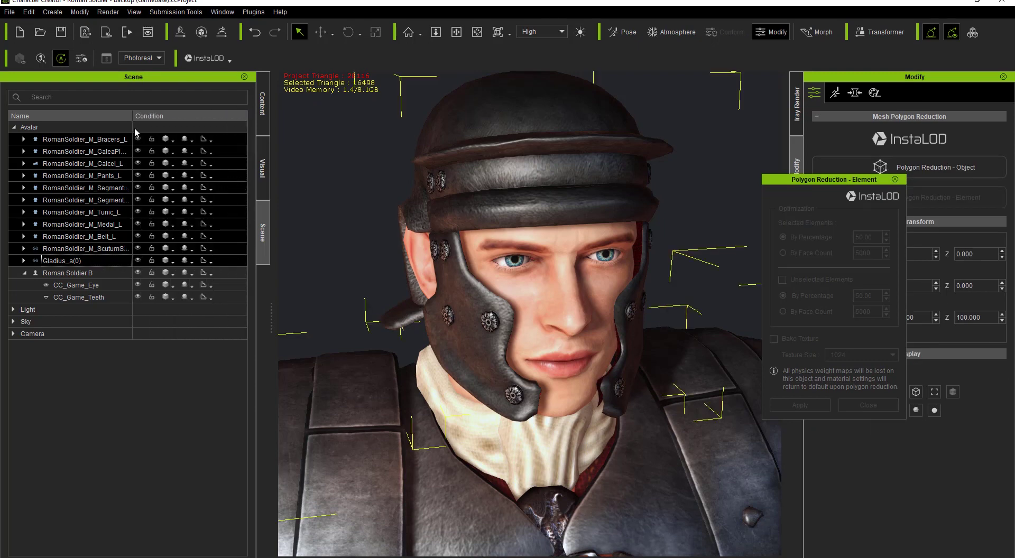
left_click(172, 145)
left_click(214, 197)
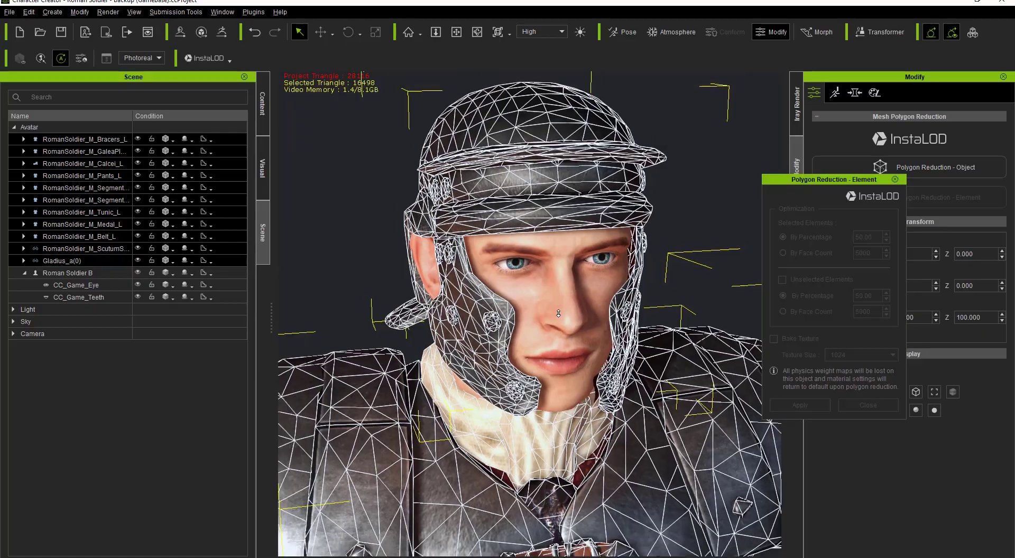
scroll(559, 313, "down", 10)
middle_click_drag(627, 360, 626, 323)
right_click_drag(626, 323, 616, 299)
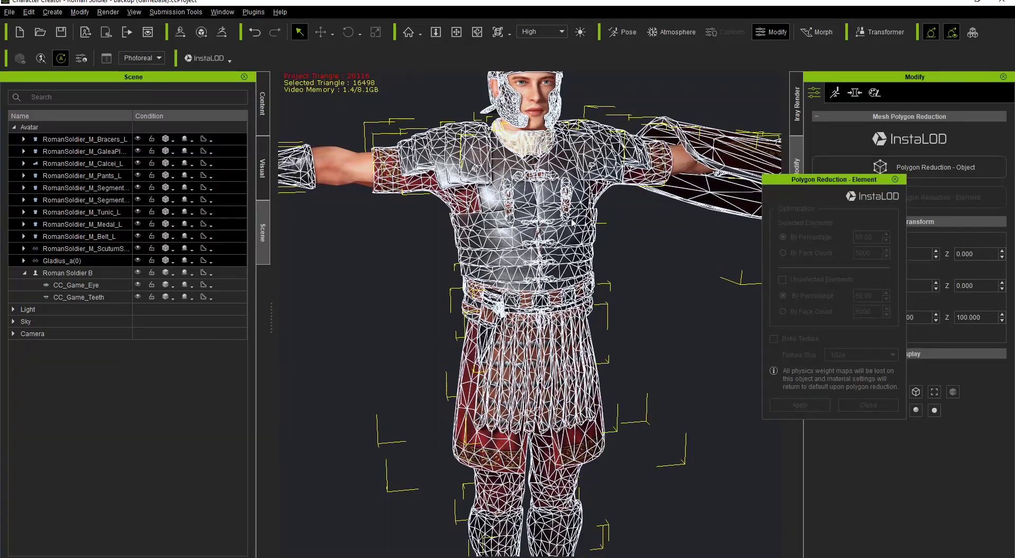
scroll(572, 222, "up", 6)
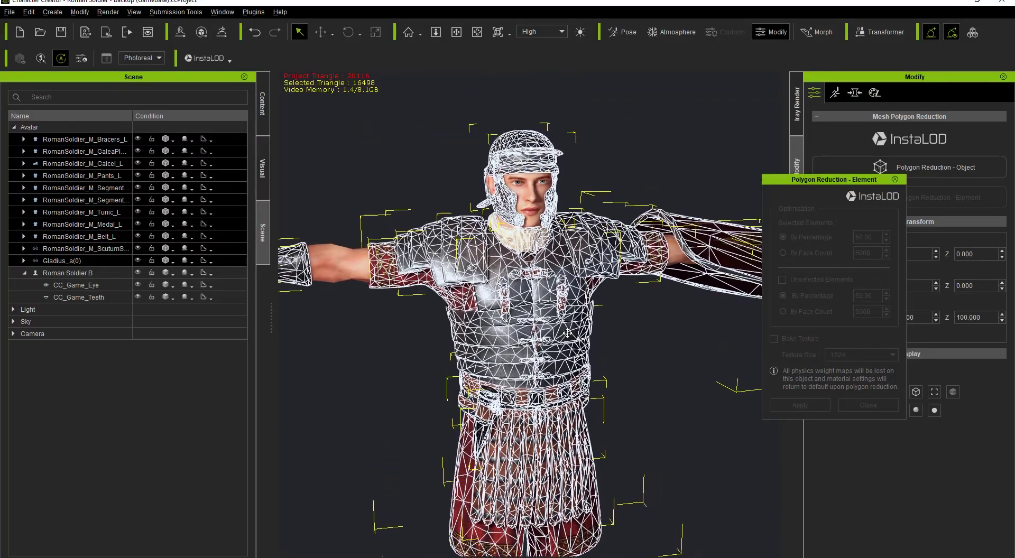
middle_click_drag(553, 293, 558, 354)
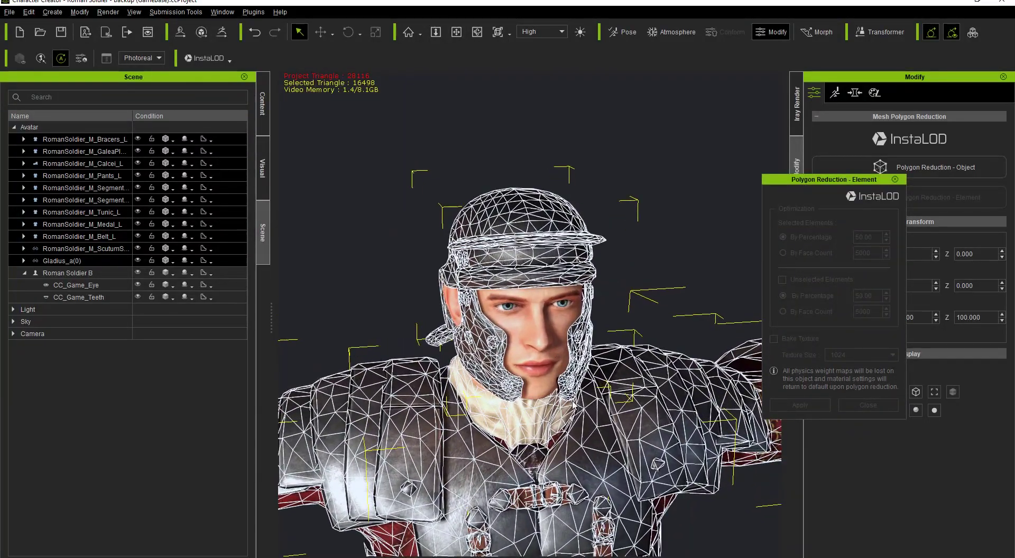
middle_click_drag(572, 405, 570, 373)
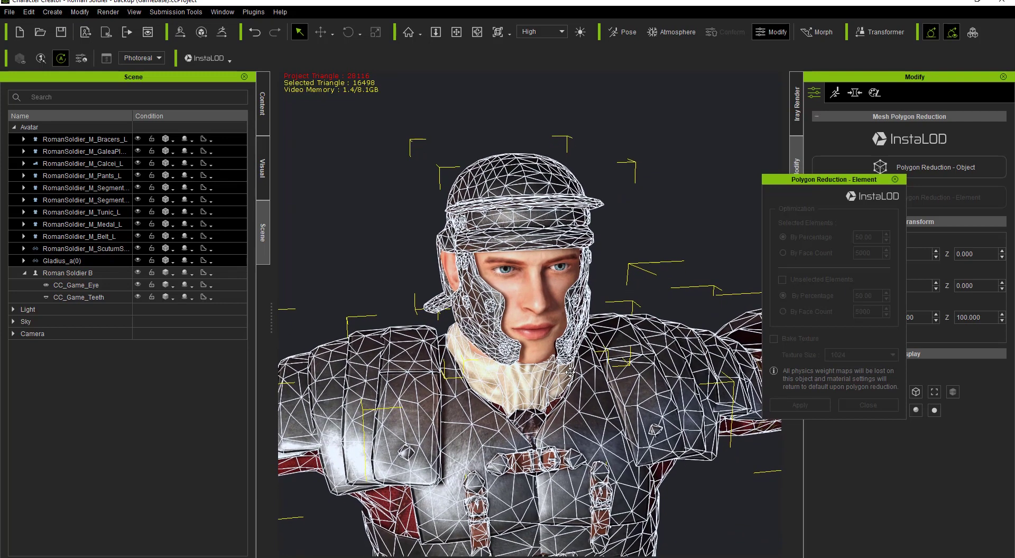
Step: Expand all the wearables and accessories in the scene hierarchy and widen the Name column to reveal their mesh version names
left_click(23, 140)
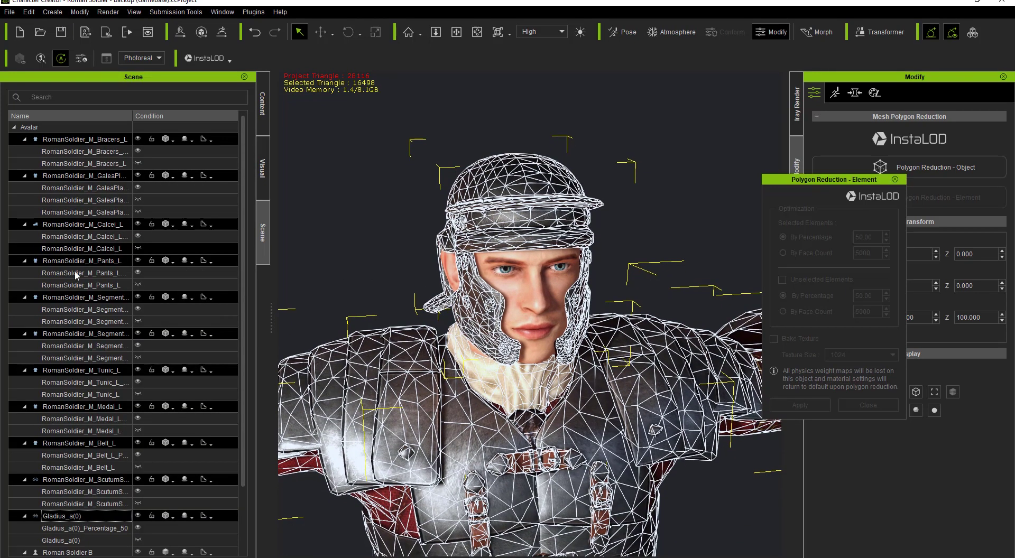
left_click_drag(132, 115, 178, 116)
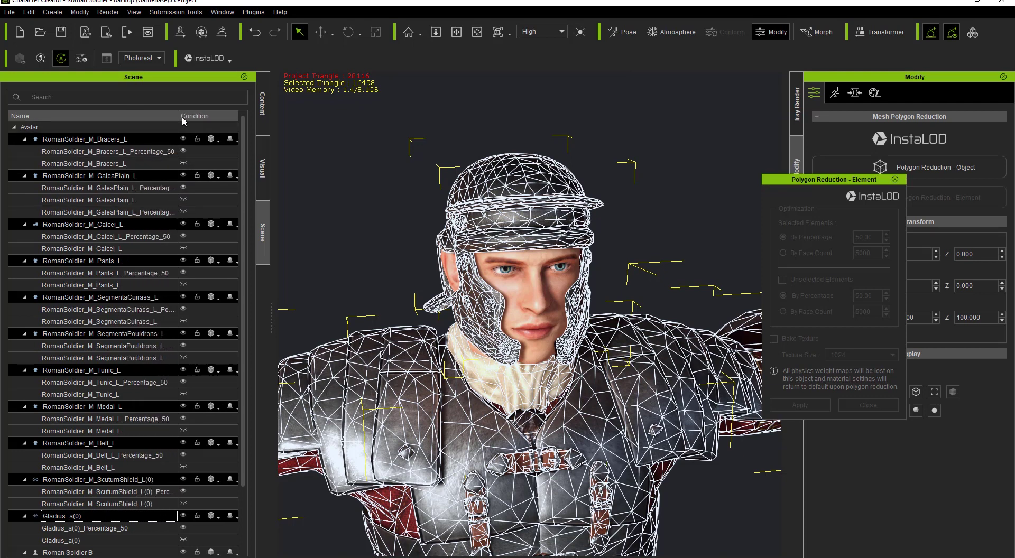
left_click_drag(177, 116, 217, 116)
Step: Delete the hidden original meshes of every wearable and accessory, plus the helmet's superseded RomanSoldier_M_GaleaPlain_L_Percentage_50 version
left_click_drag(127, 200, 125, 164)
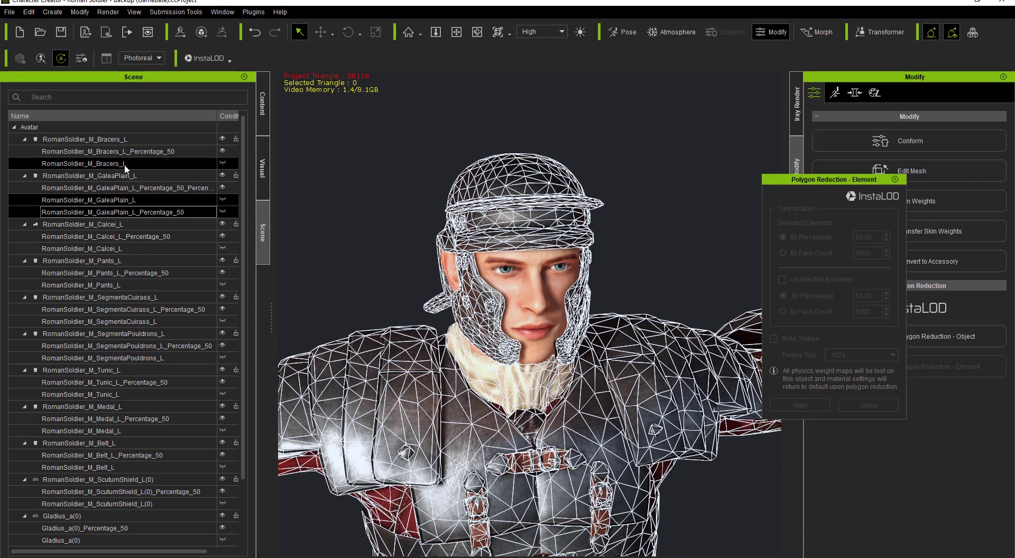
left_click(125, 164, "ctrl")
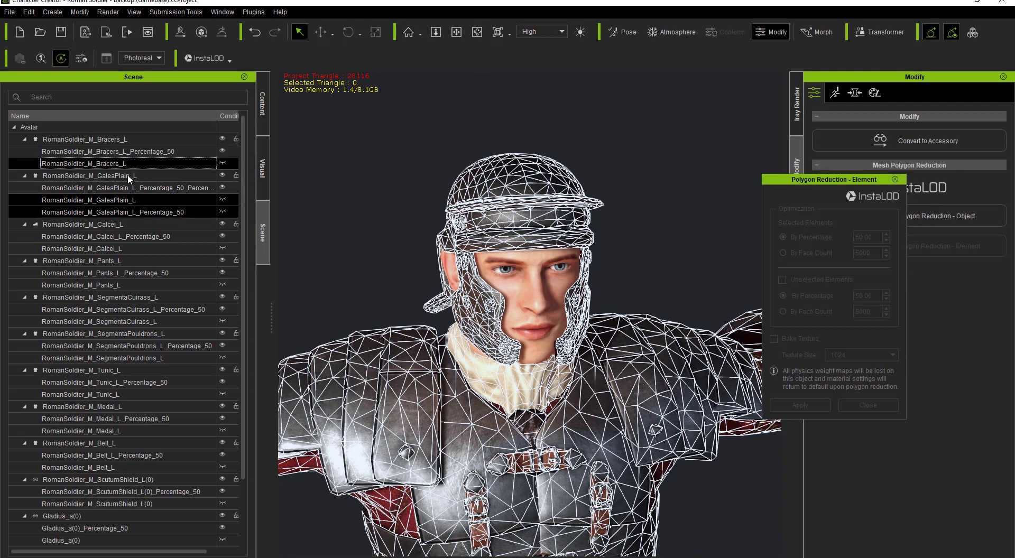
left_click(128, 251, "ctrl")
left_click(127, 286, "ctrl")
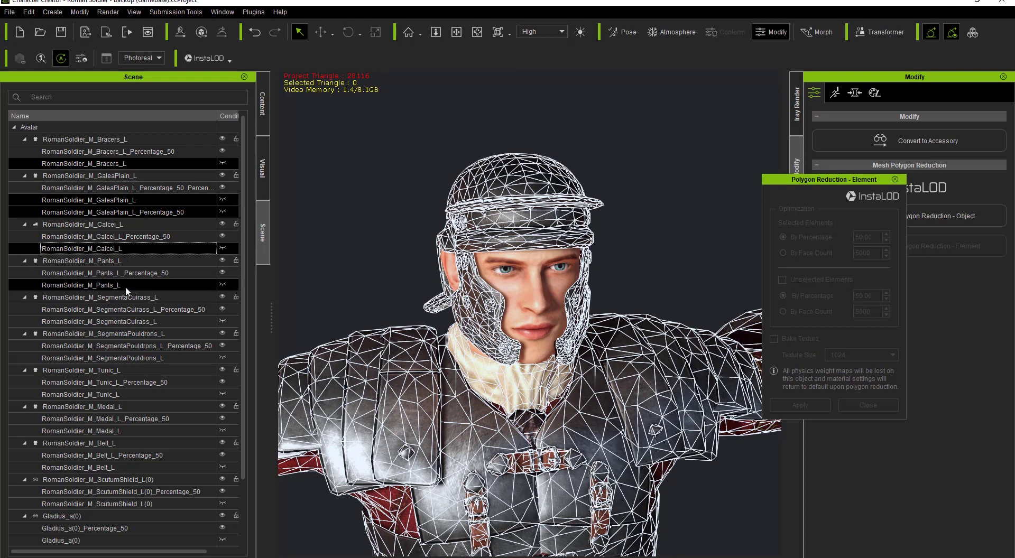
left_click(132, 321, "ctrl")
left_click(143, 358, "ctrl")
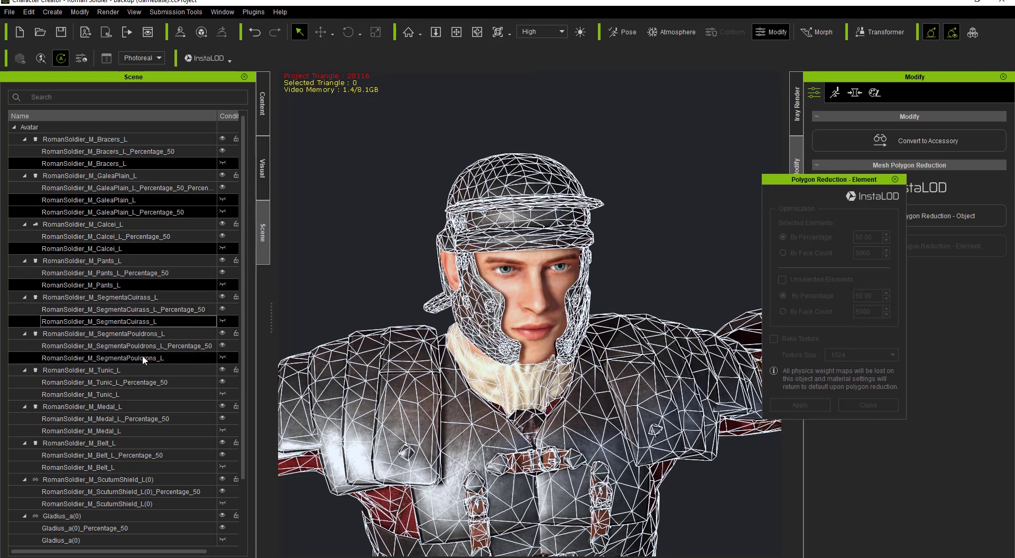
left_click(141, 394, "ctrl")
scroll(162, 383, "down", 2)
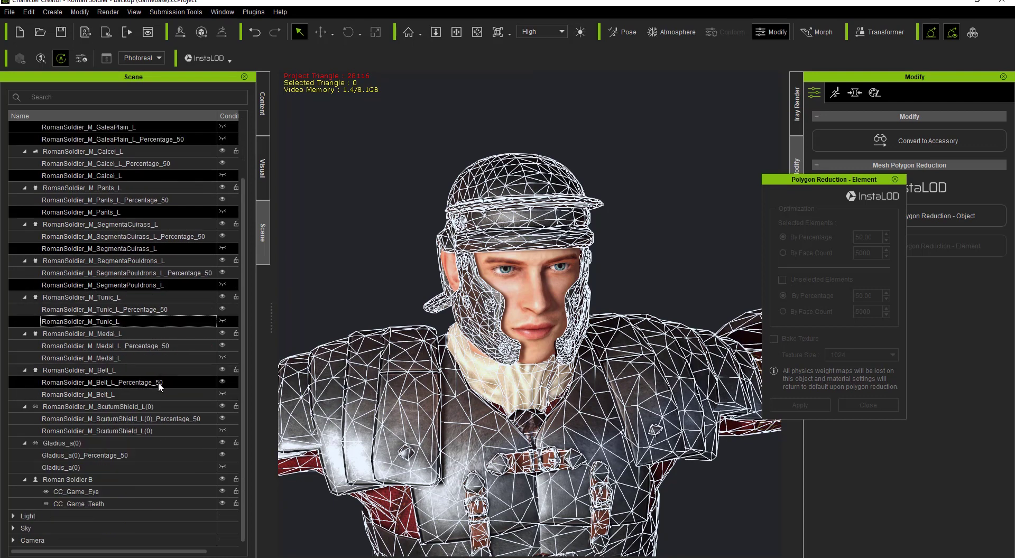
left_click(114, 358, "ctrl")
scroll(113, 363, "up", 1)
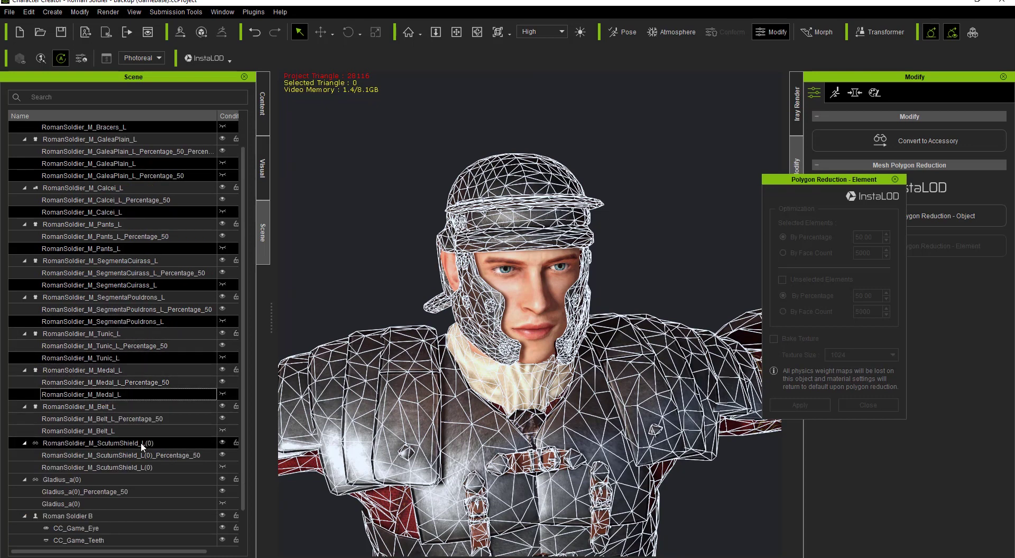
left_click(129, 432, "ctrl")
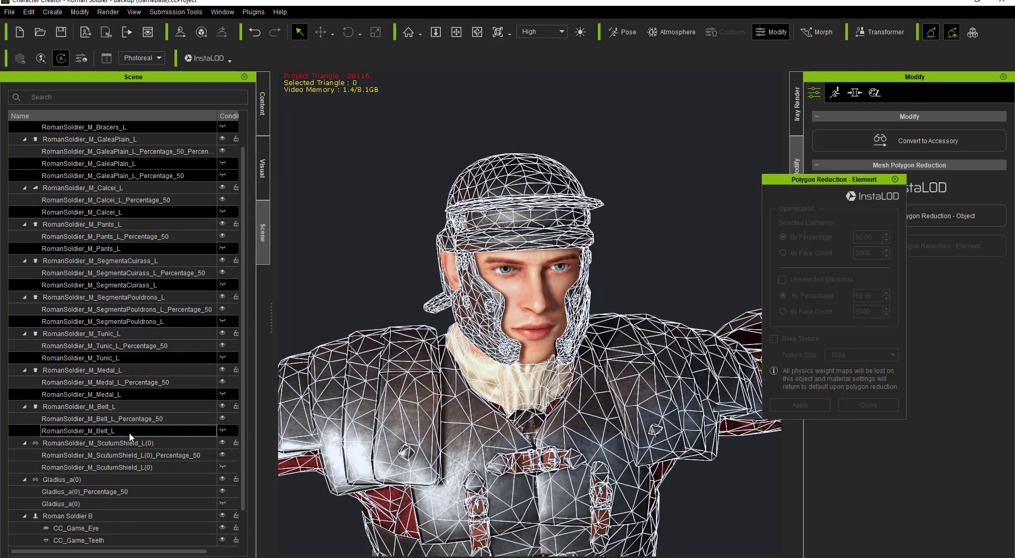
left_click(129, 467, "ctrl")
left_click(85, 505, "ctrl")
scroll(140, 394, "up", 1)
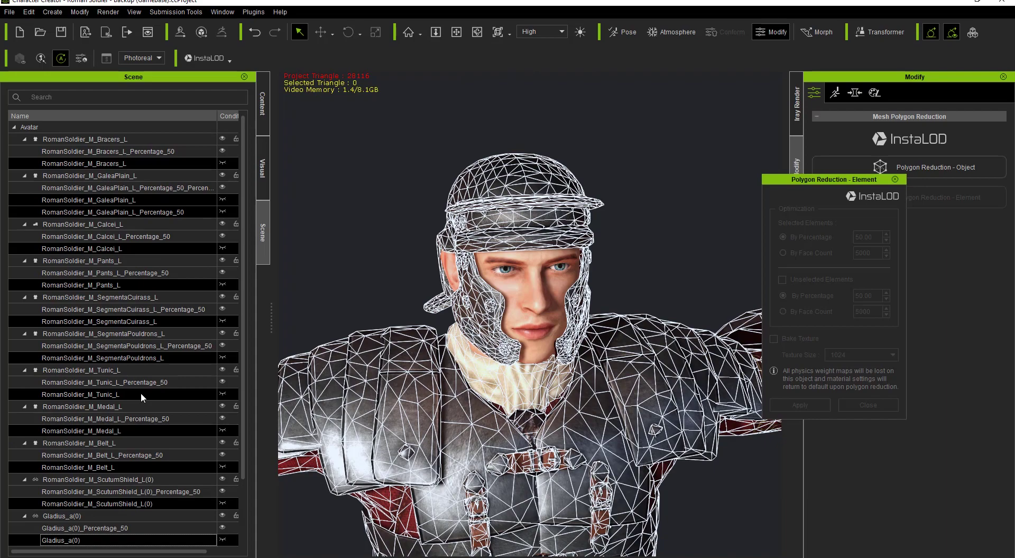
key("Delete")
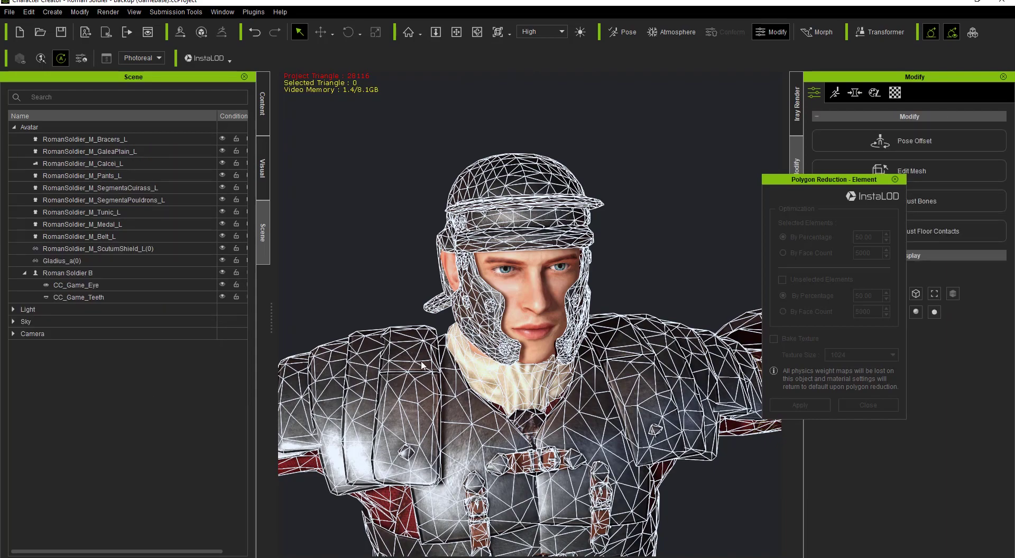
Step: Close the Polygon Reduction - Element dialog and set the render state of all wearables and accessories, RomanSoldier_M_Bracers_L through Gladius_a(0), to Normal
middle_click_drag(527, 418, 520, 387)
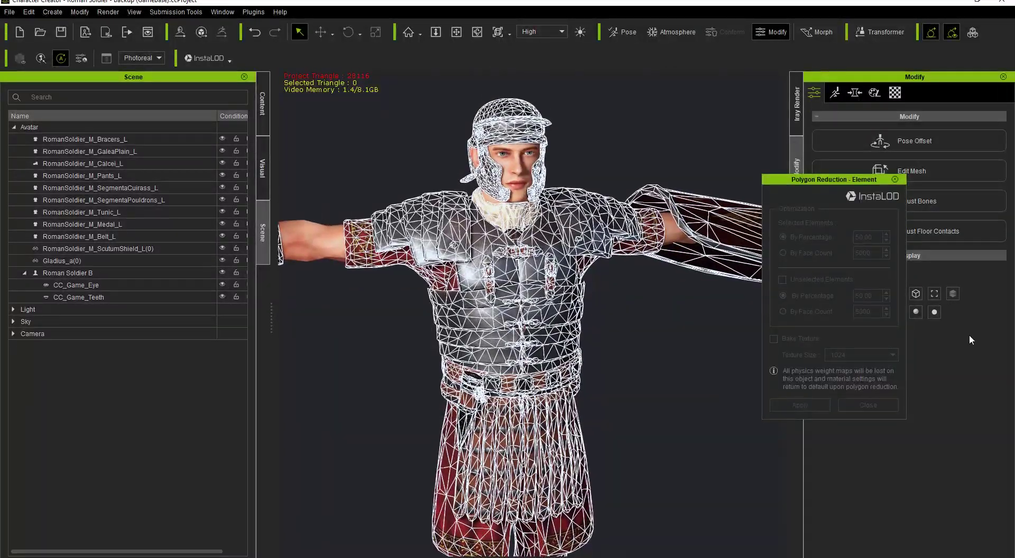
left_click(895, 179)
left_click_drag(217, 113, 136, 112)
left_click(85, 139)
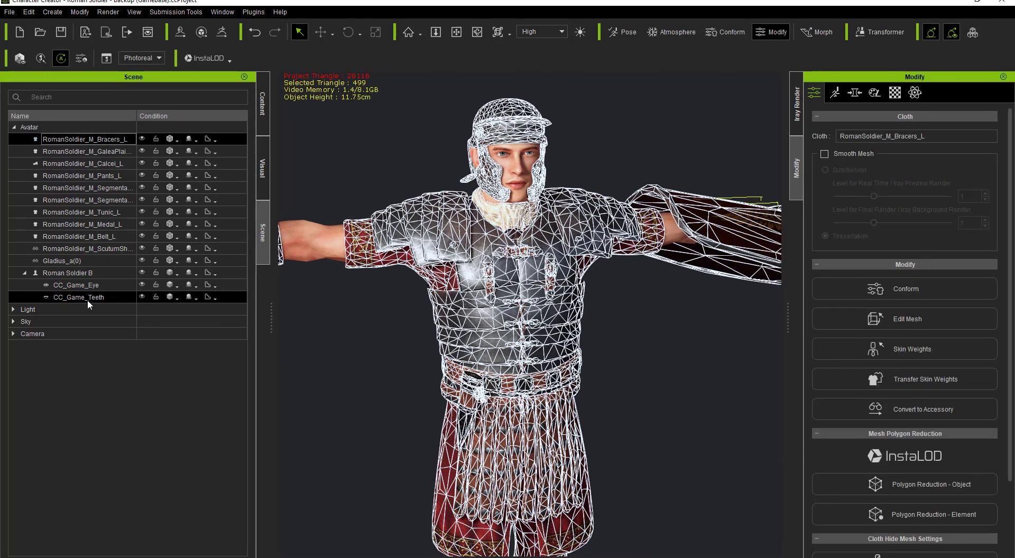
left_click(85, 261, "shift")
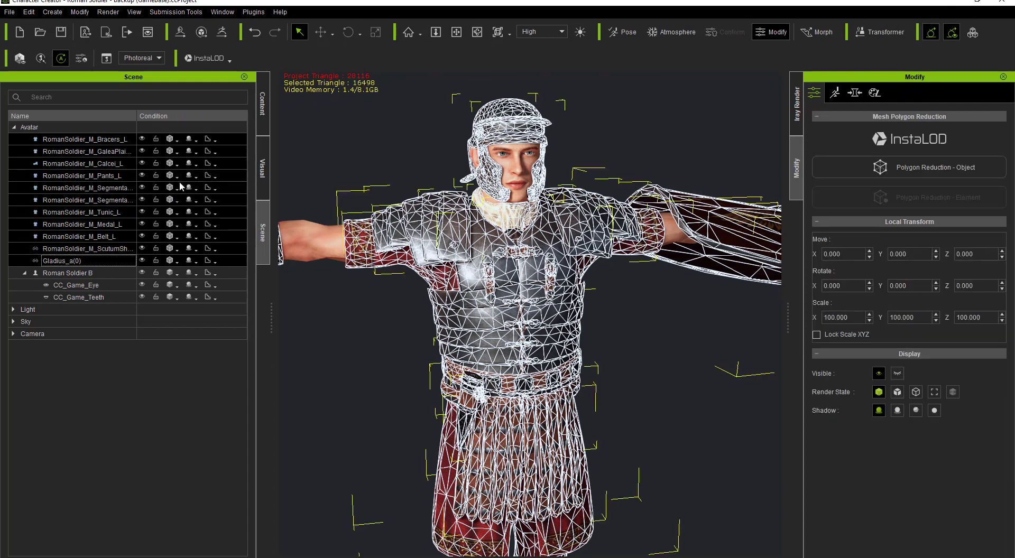
left_click(179, 139)
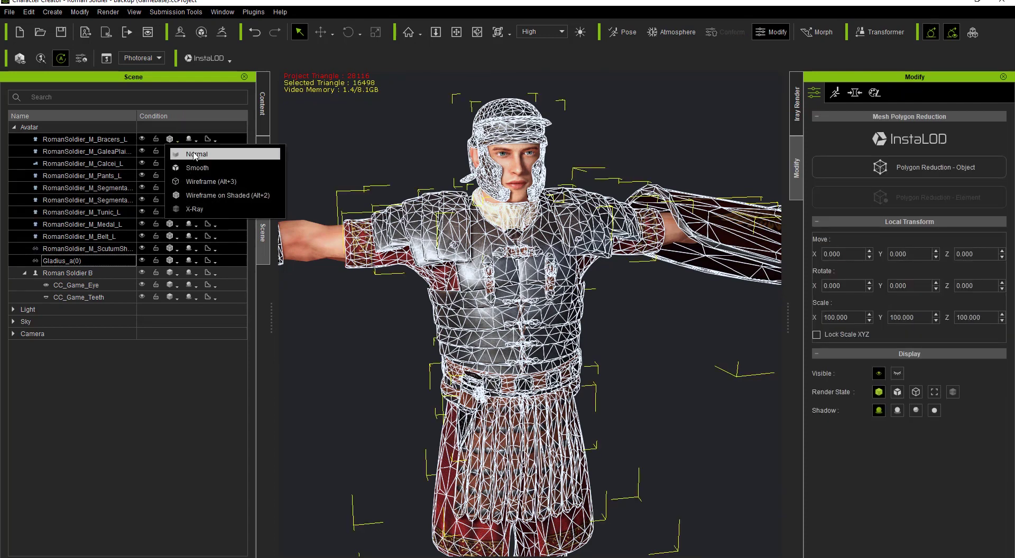
left_click(199, 156)
left_click(497, 320)
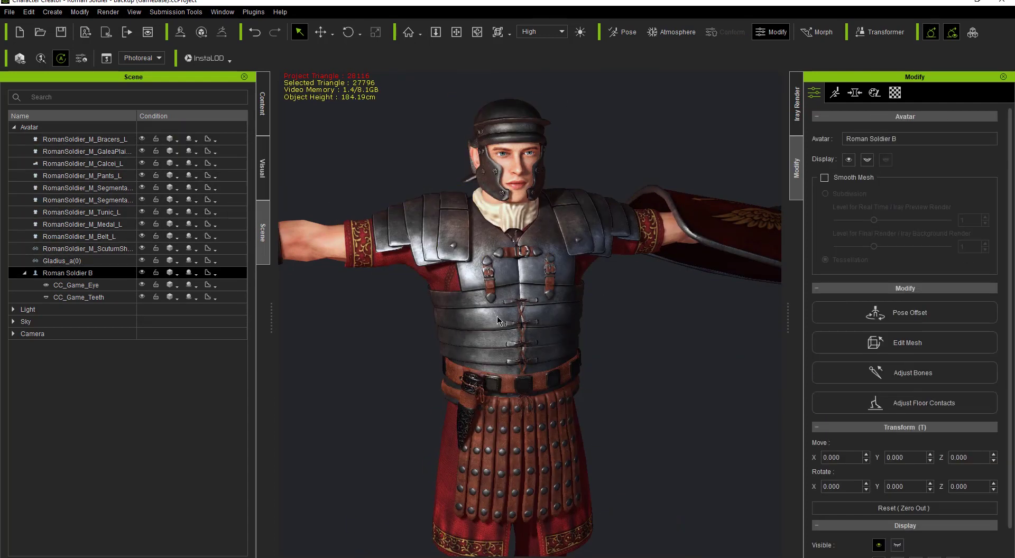
Step: Switch to iClone, select the Roman Soldier_near avatar in the scene list, and return to Character Creator
key("alt+Tab")
key("alt+Tab")
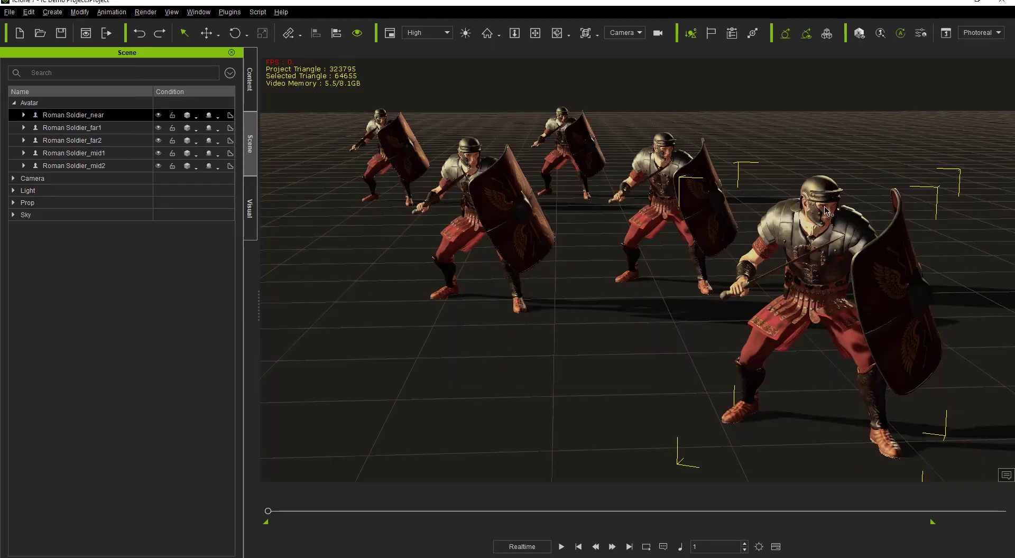
double_click(73, 115)
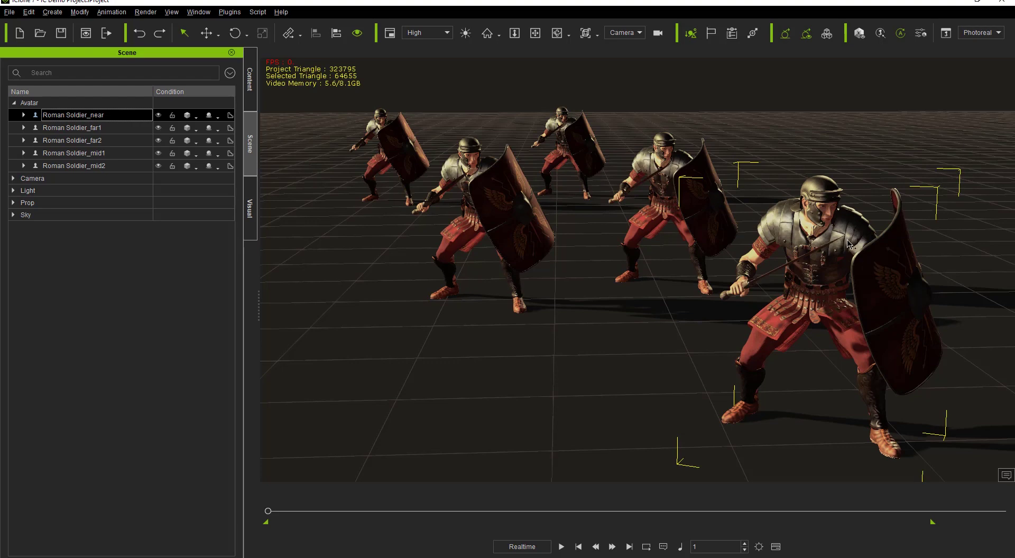
key("alt+Tab")
key("Tab")
key("Tab")
key("Tab")
key("Tab")
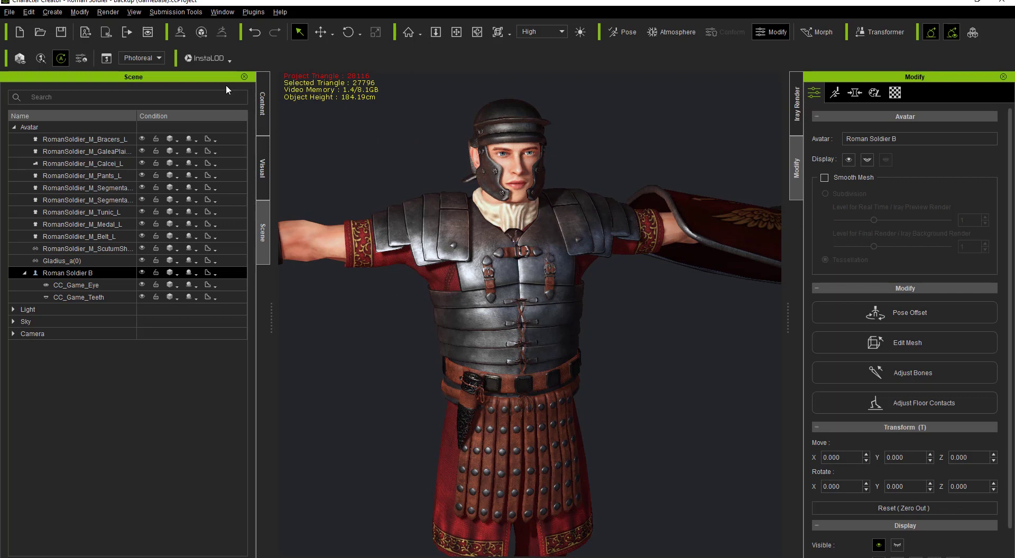
Step: Try to export the character as the iAvatar file Roman Soldier_GameBase with a maximum texture size of 2048x2048
left_click(13, 17)
mouse_move(55, 113)
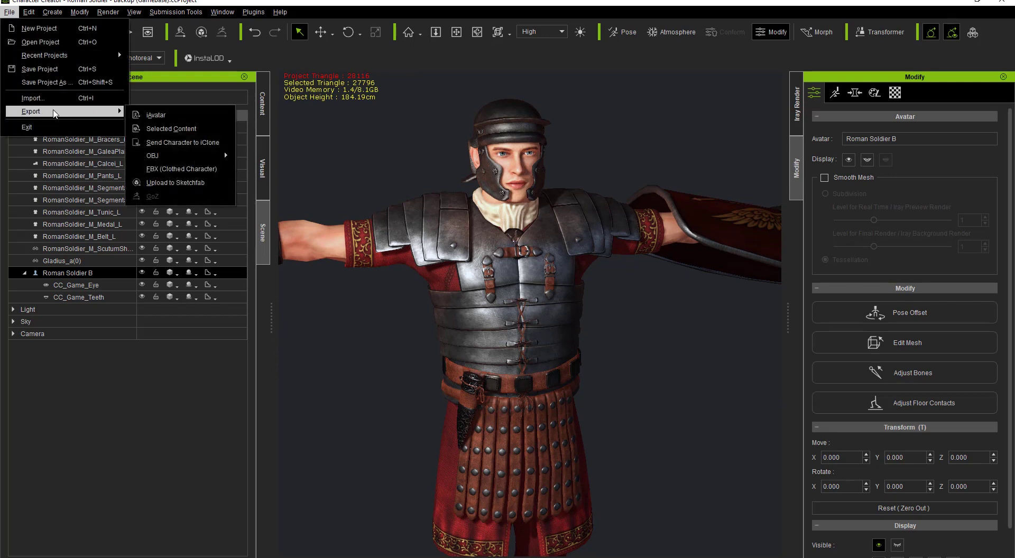
left_click(192, 83)
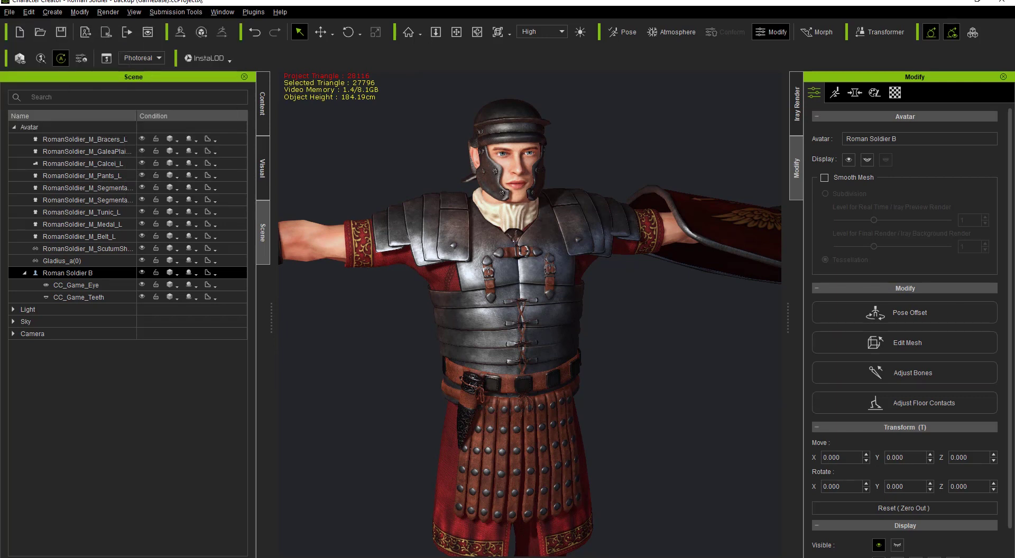
left_click(85, 33)
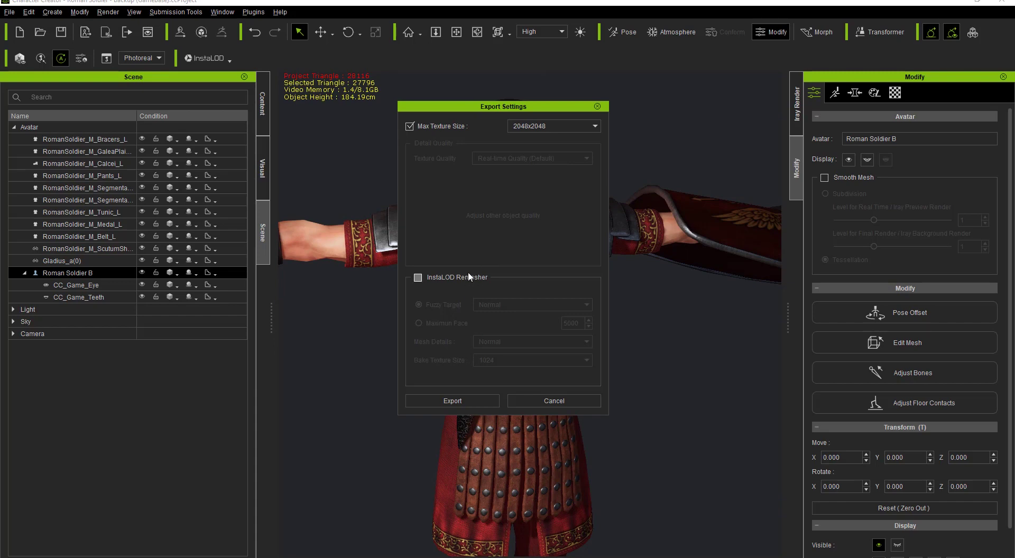
left_click(461, 402)
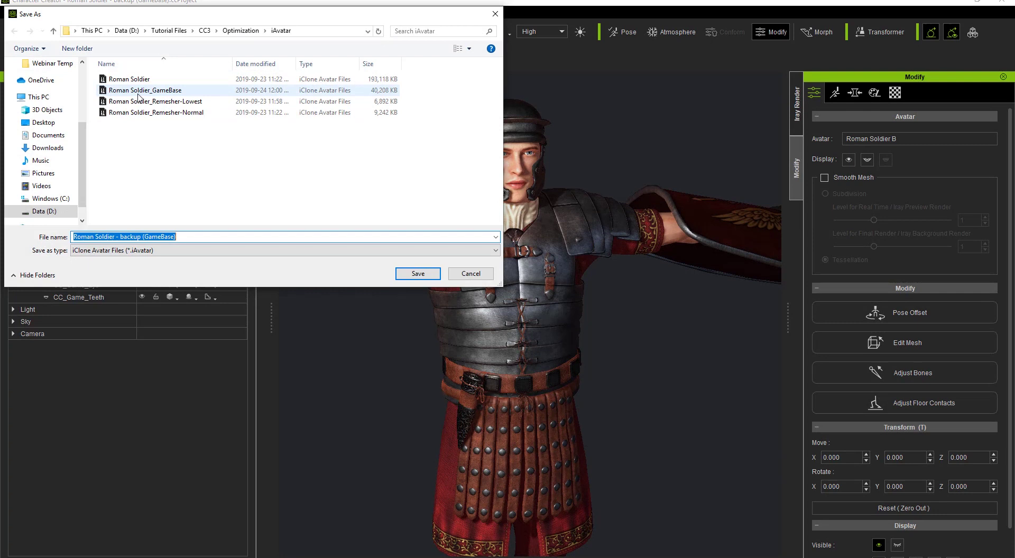
left_click(138, 94)
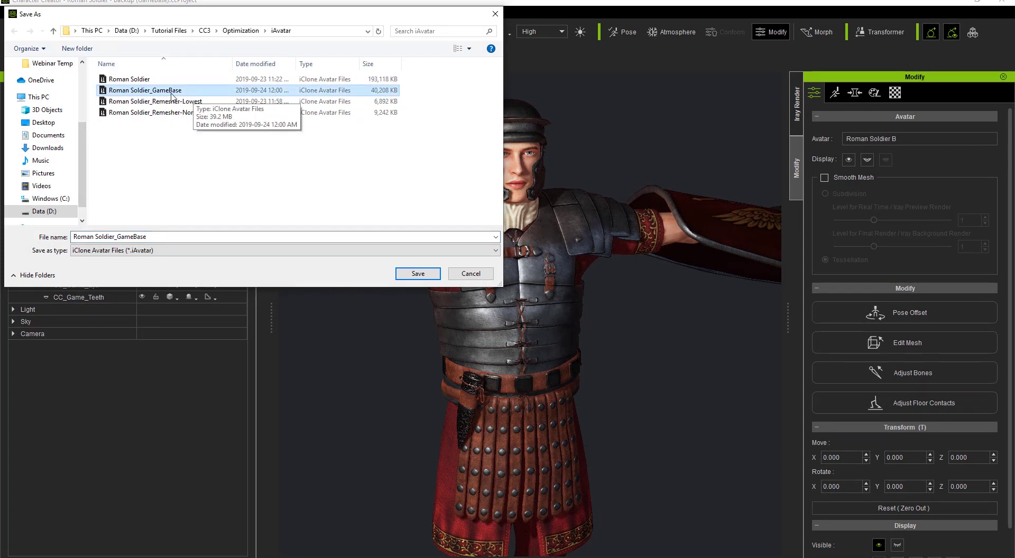
left_click(480, 275)
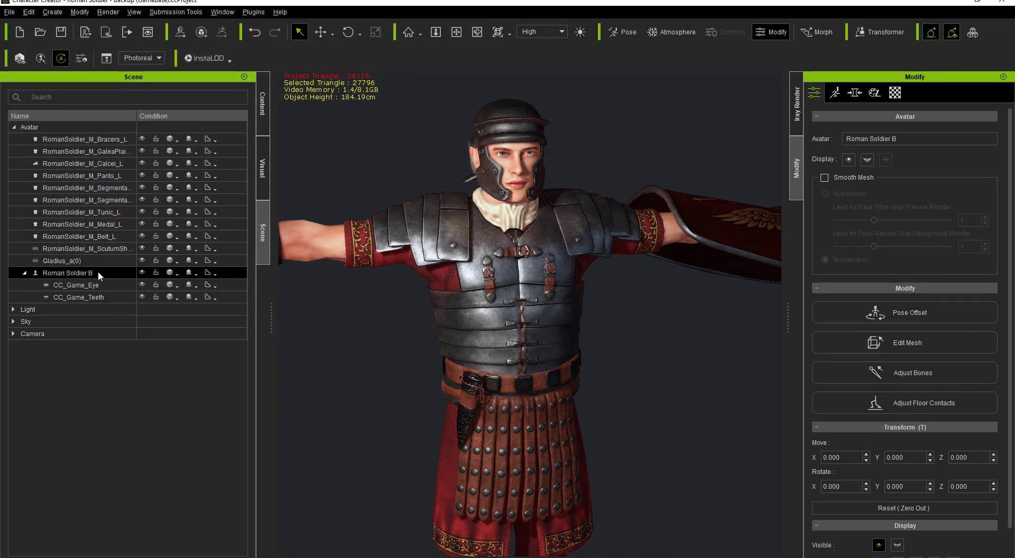
Step: Send the optimized character to iClone to replace the foreground soldier and widen the Name column to show the full avatar names
left_click(105, 36)
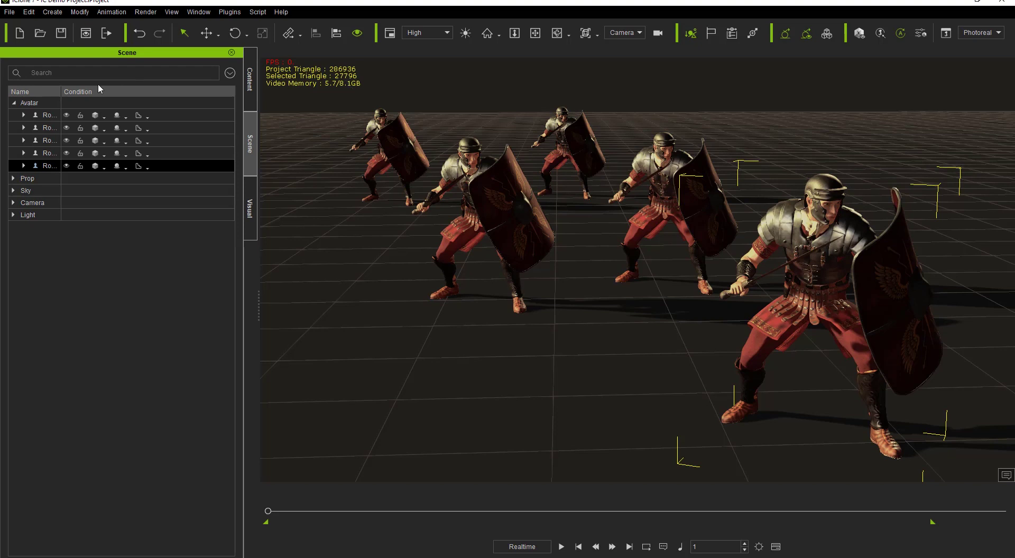
left_click(63, 91)
left_click_drag(63, 91, 160, 91)
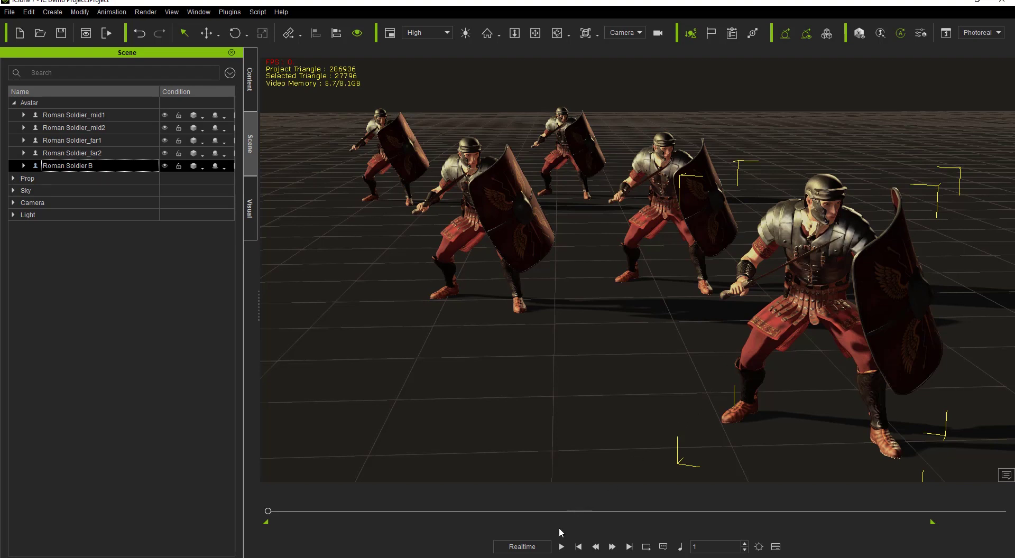
Step: Play the soldiers' animation in iClone, return it to the first frame and switch back to Character Creator
left_click(561, 547)
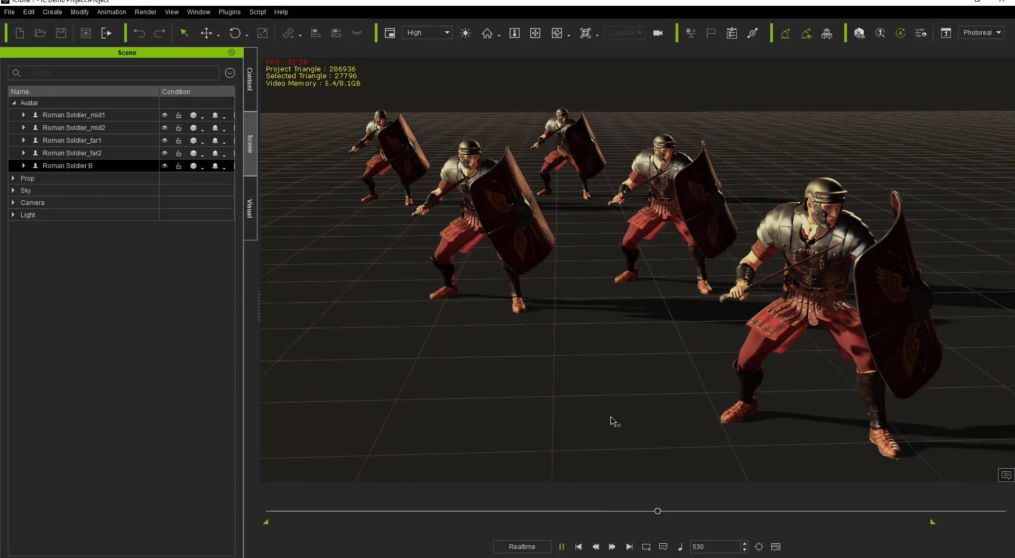
left_click(579, 547)
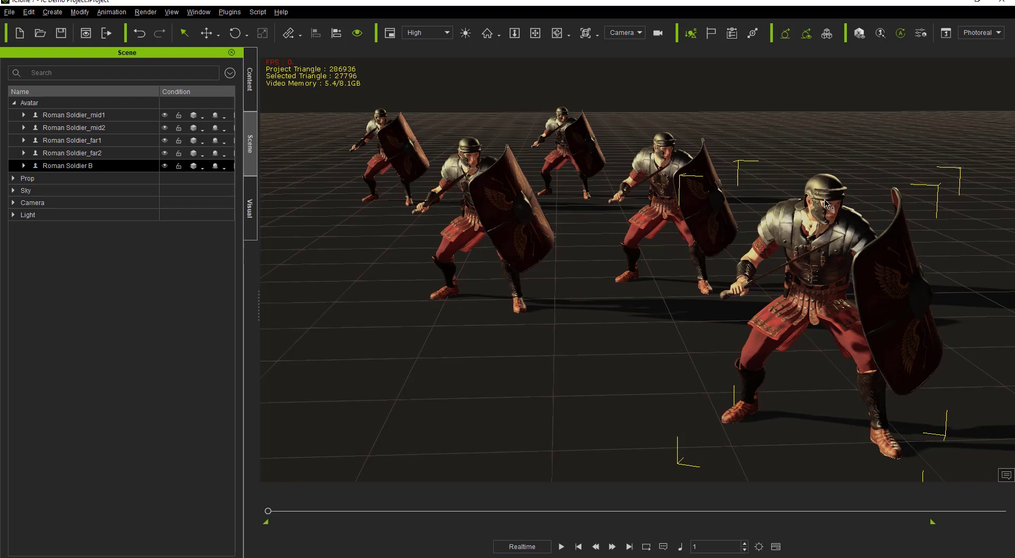
key("alt+Tab")
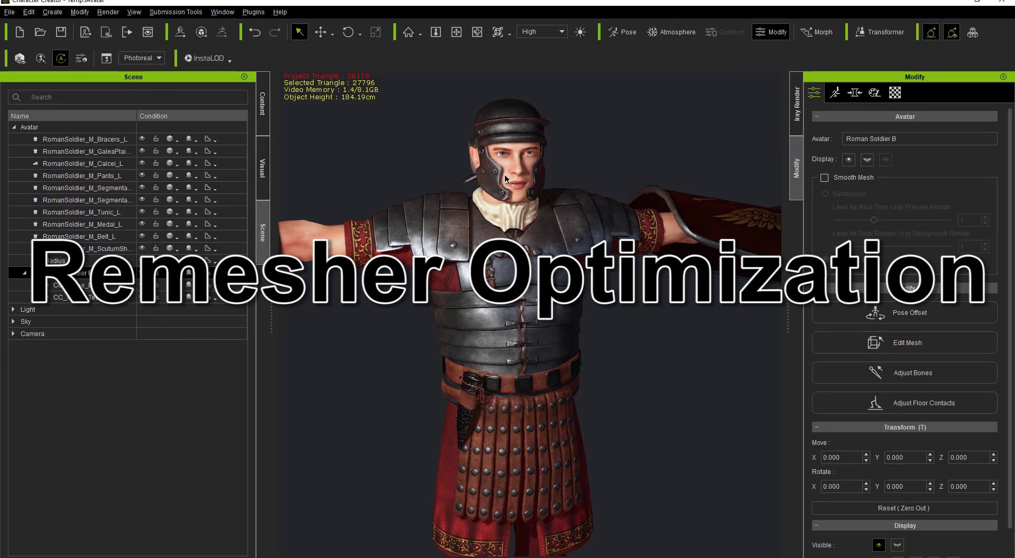
Step: Try an iAvatar export as Roman Soldier_Remesher-Normal using InstaLOD Remesher with Normal fuzzy target, Normal mesh details and 1024 bake texture size
left_click(83, 34)
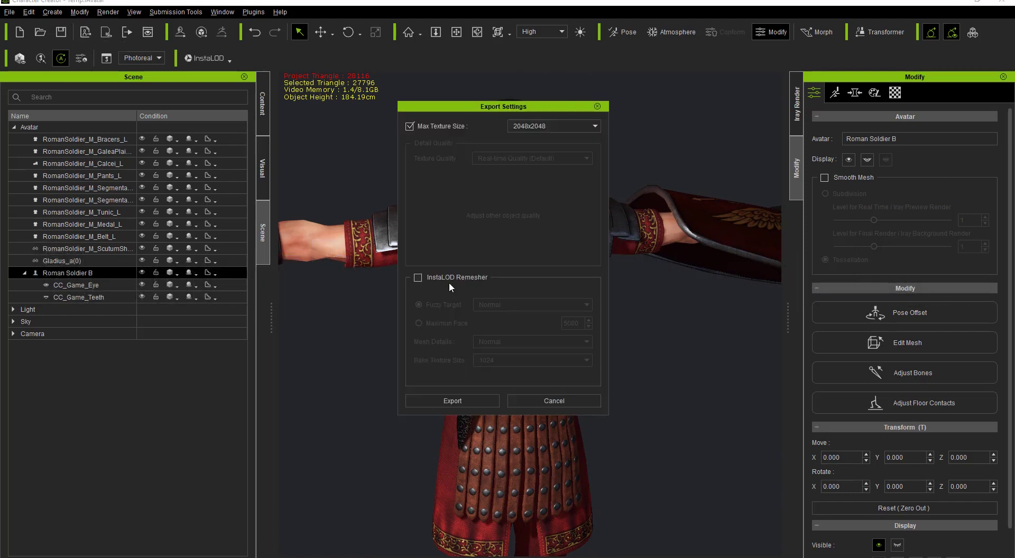
left_click(464, 279)
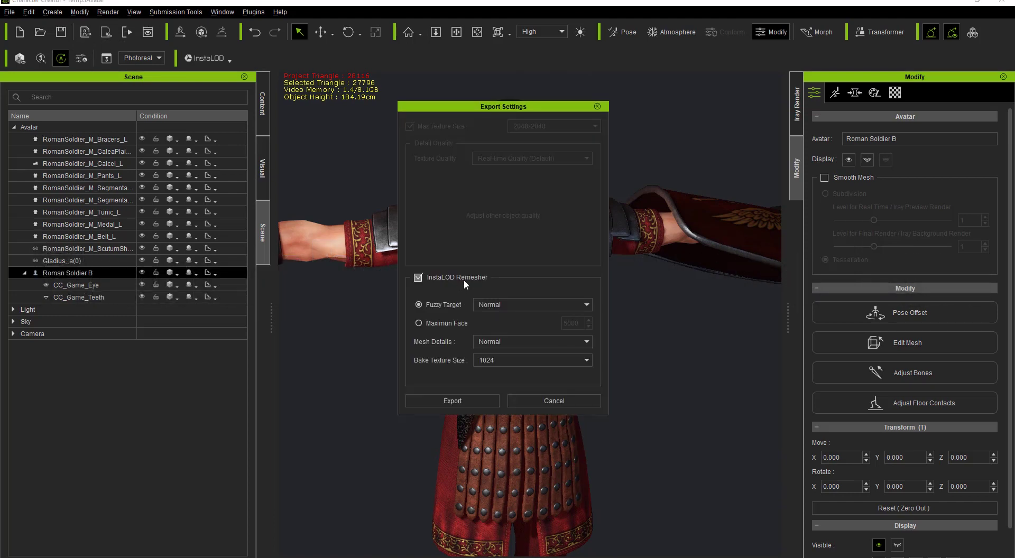
left_click(494, 305)
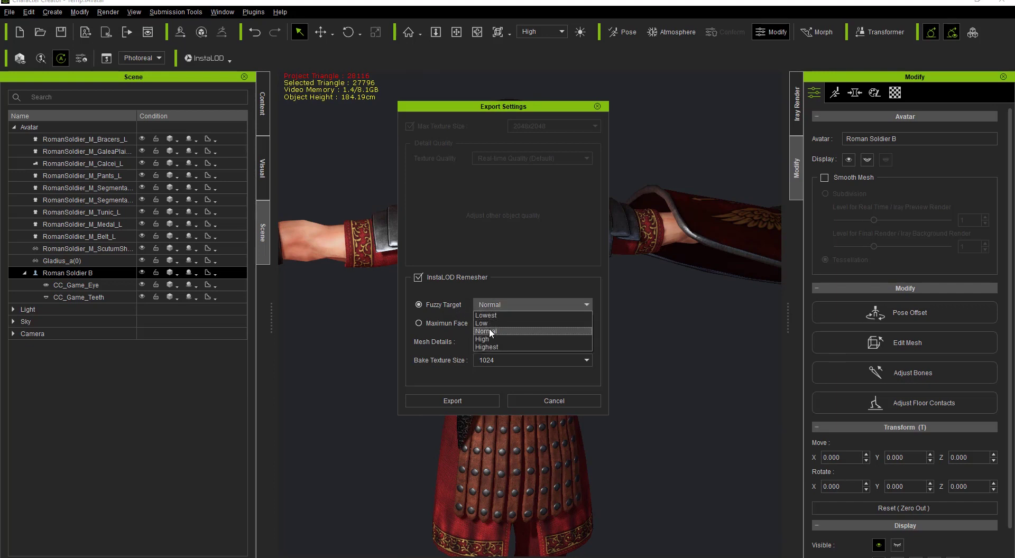
left_click(505, 285)
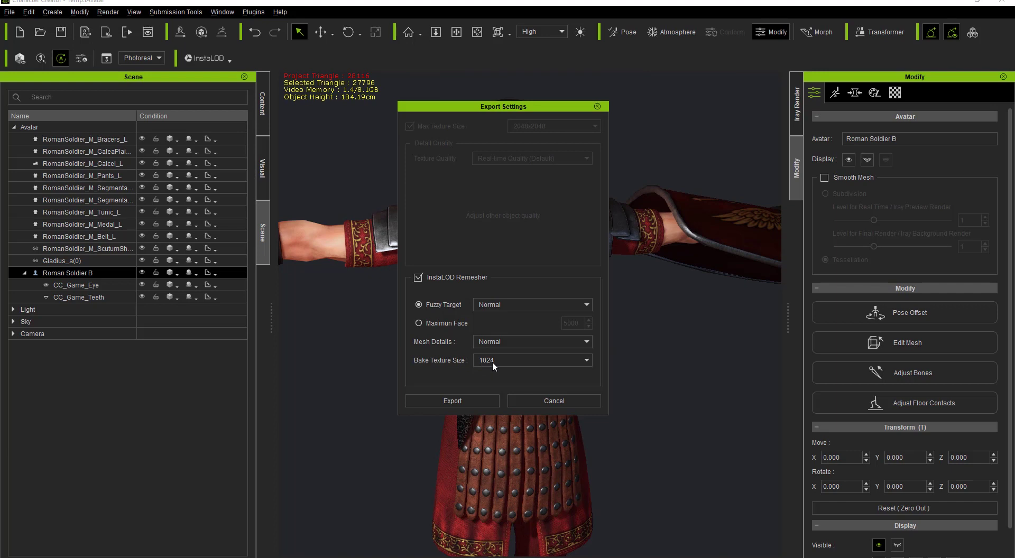
left_click(477, 401)
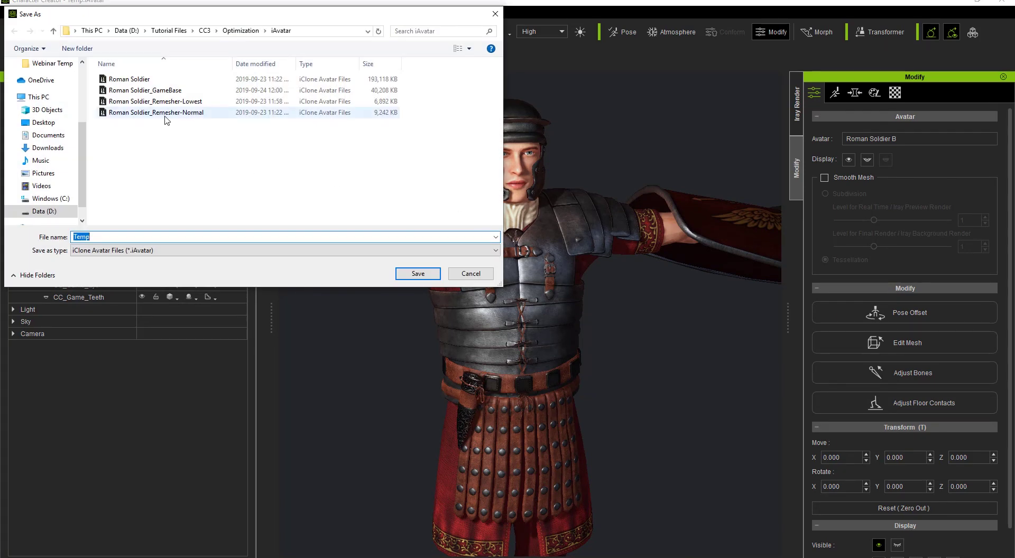
left_click(166, 113)
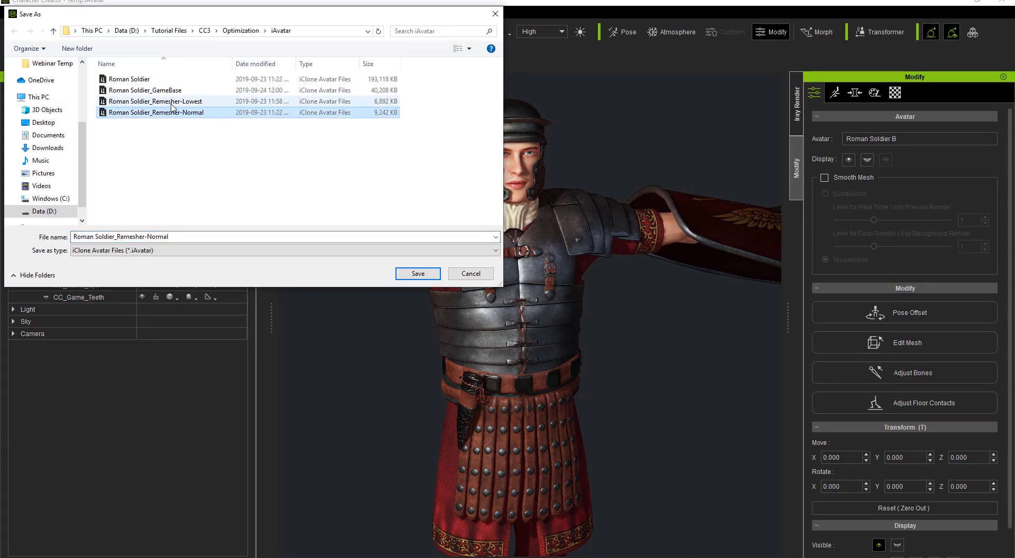
left_click(481, 276)
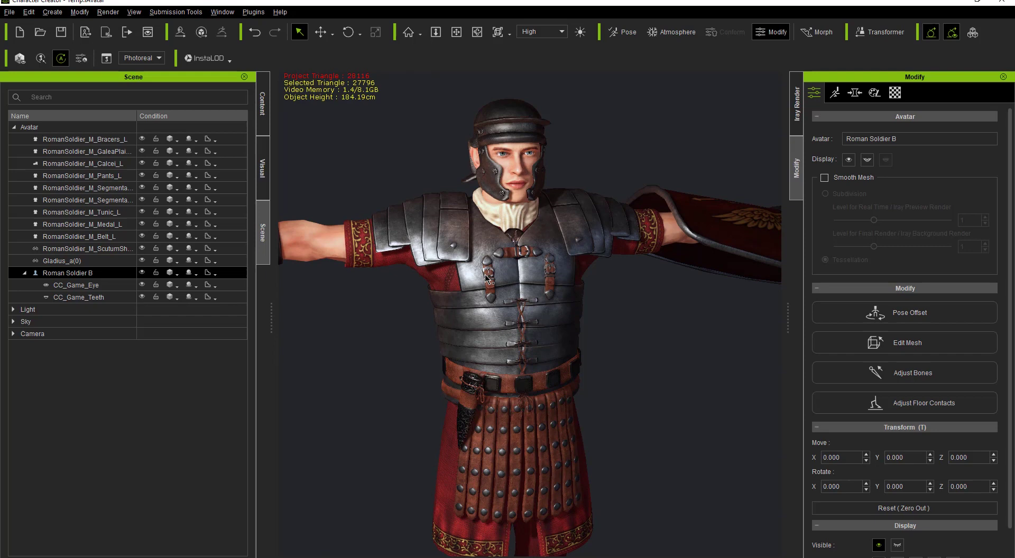
Step: Open the iAvatar folder in File Explorer, minimize Character Creator and place the folder window beside the soldiers in iClone
key("alt+Tab")
key("alt+Tab")
key("alt+Tab")
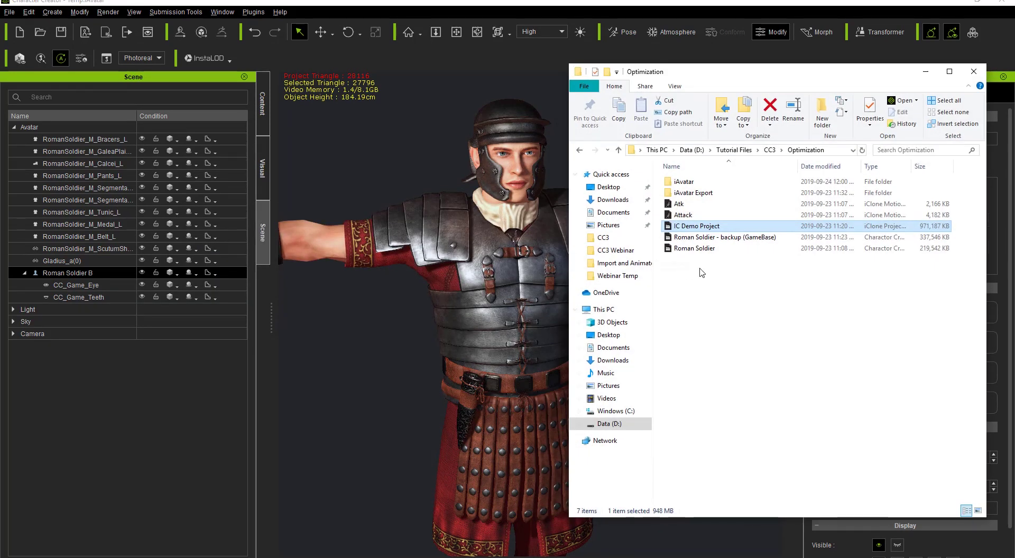
double_click(705, 182)
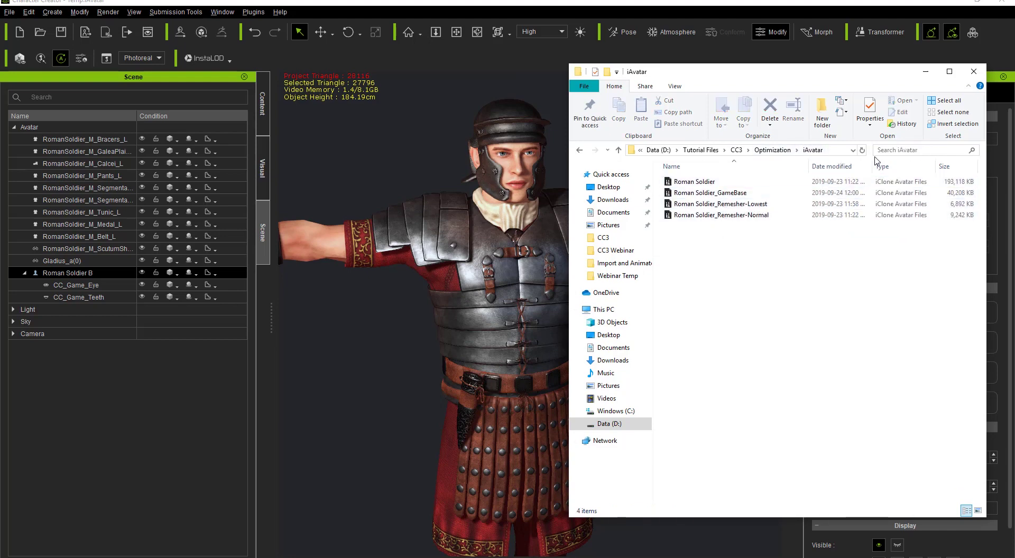
left_click_drag(875, 73, 720, 81)
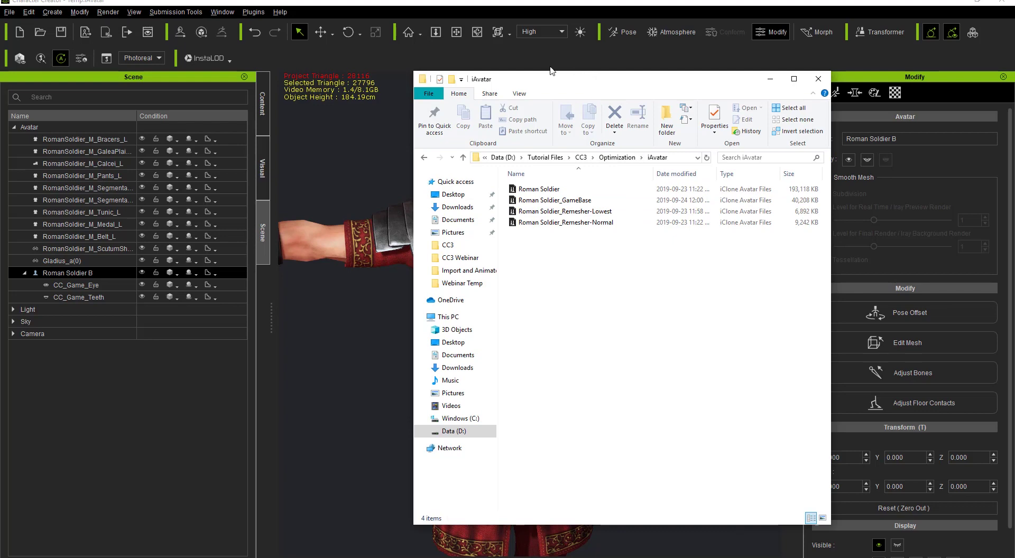
left_click(977, 1)
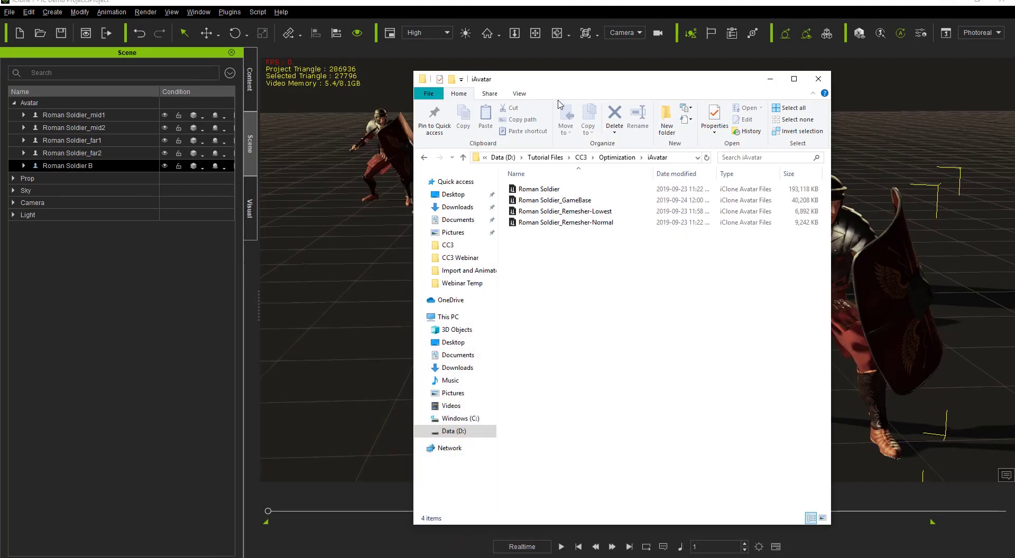
left_click_drag(574, 83, 170, 75)
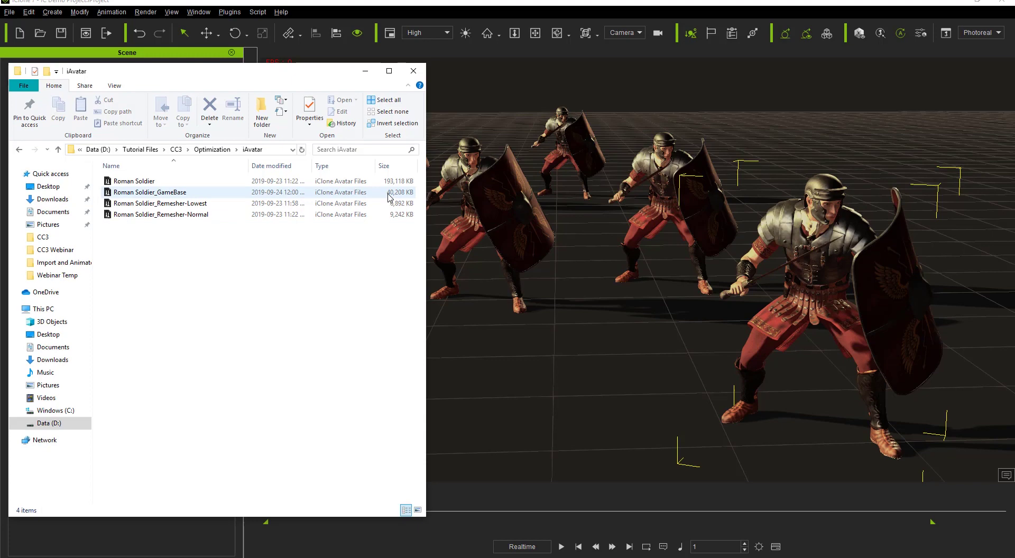
Step: Replace the two mid-distance soldiers, Roman Soldier_mid2 and Roman Soldier_mid1, with the Roman Soldier_Remesher-Normal avatar file
left_click_drag(170, 223, 665, 176)
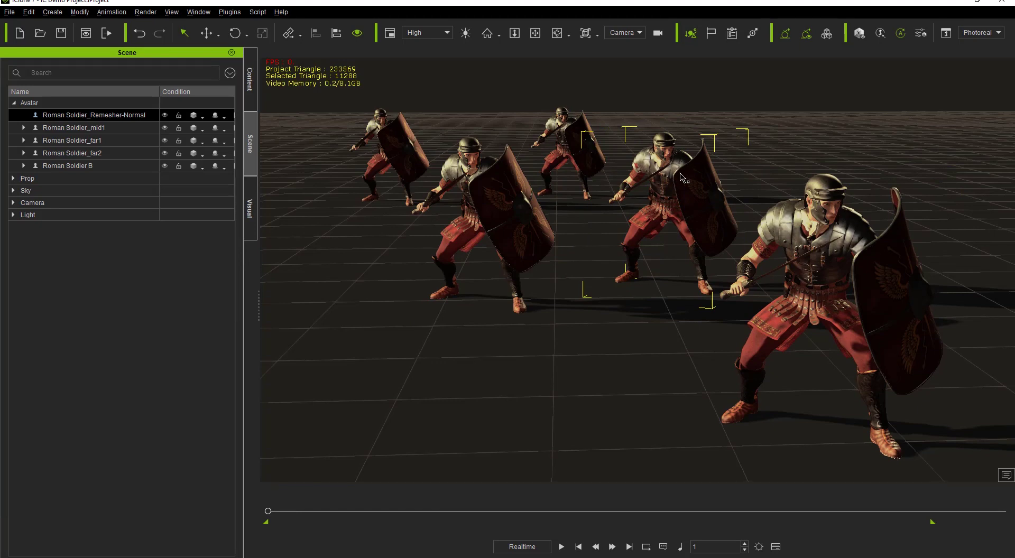
key("alt+Tab")
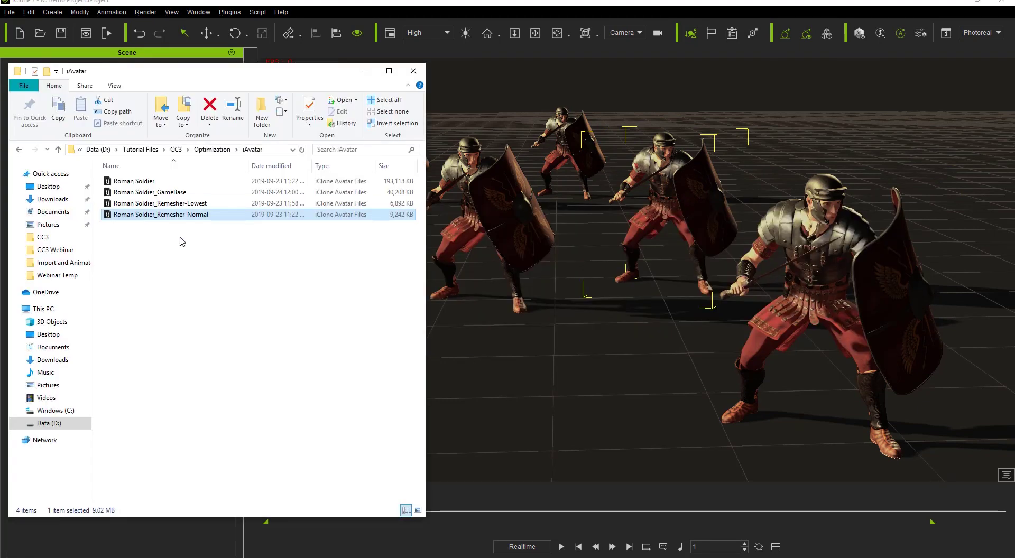
left_click_drag(164, 219, 474, 177)
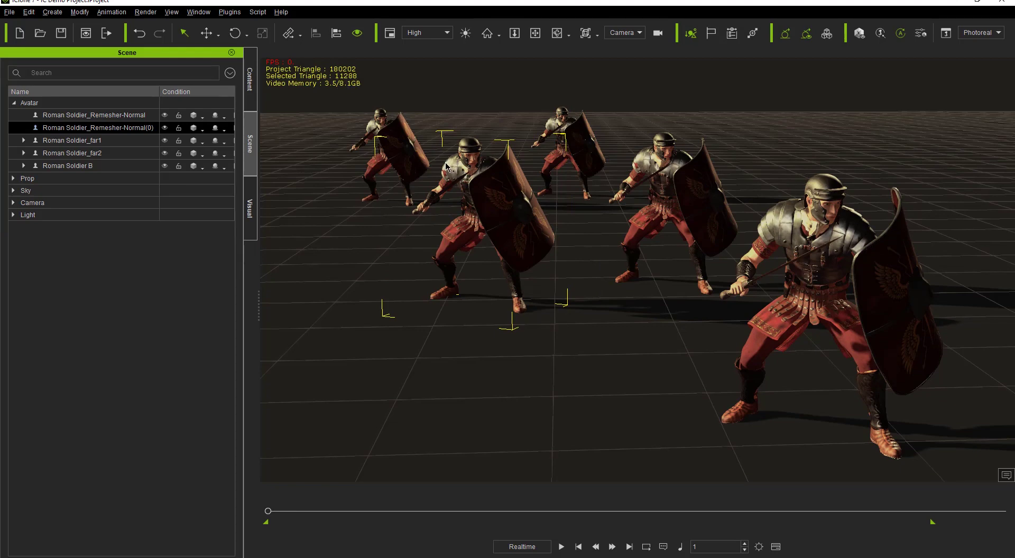
key("alt+Tab")
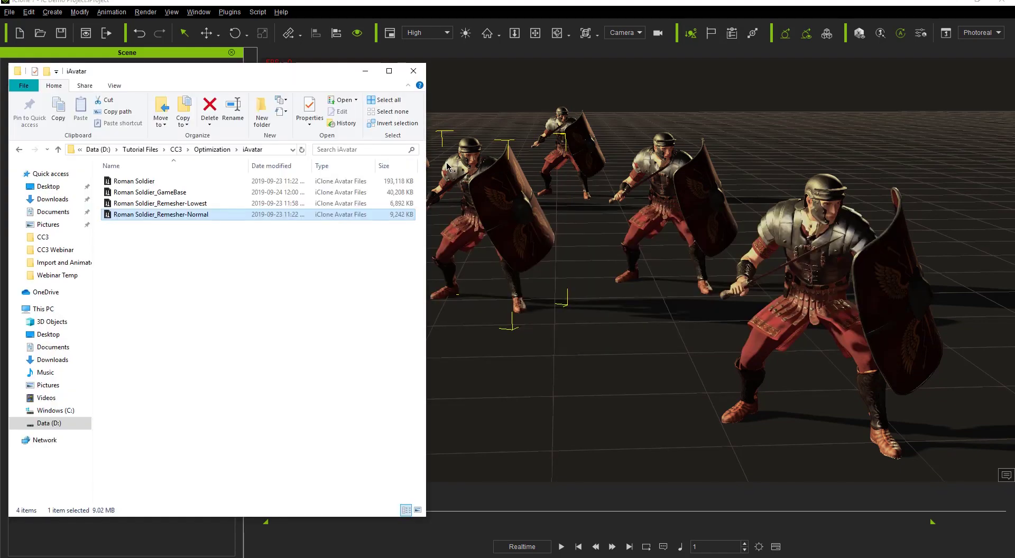
Step: Replace the two far soldiers in the back row with the Roman Soldier_Remesher-Lowest avatar file
left_click_drag(180, 203, 564, 130)
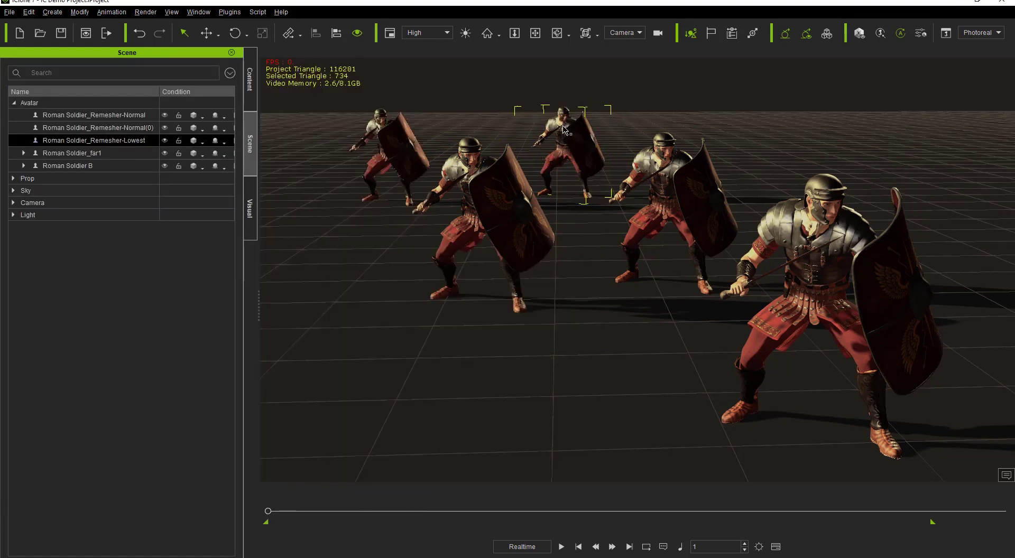
key("alt+Tab")
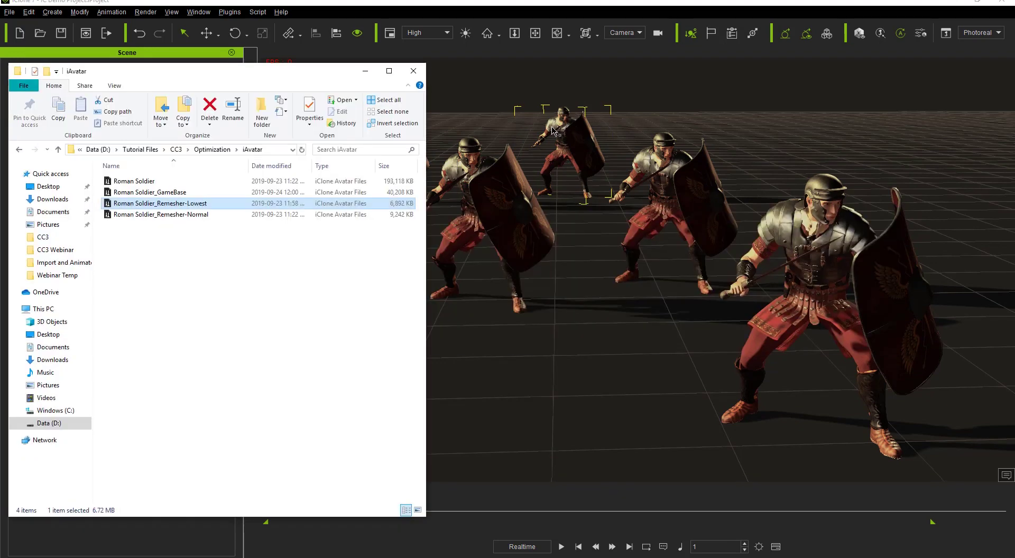
left_click_drag(269, 75, 820, 106)
left_click_drag(740, 239, 384, 133)
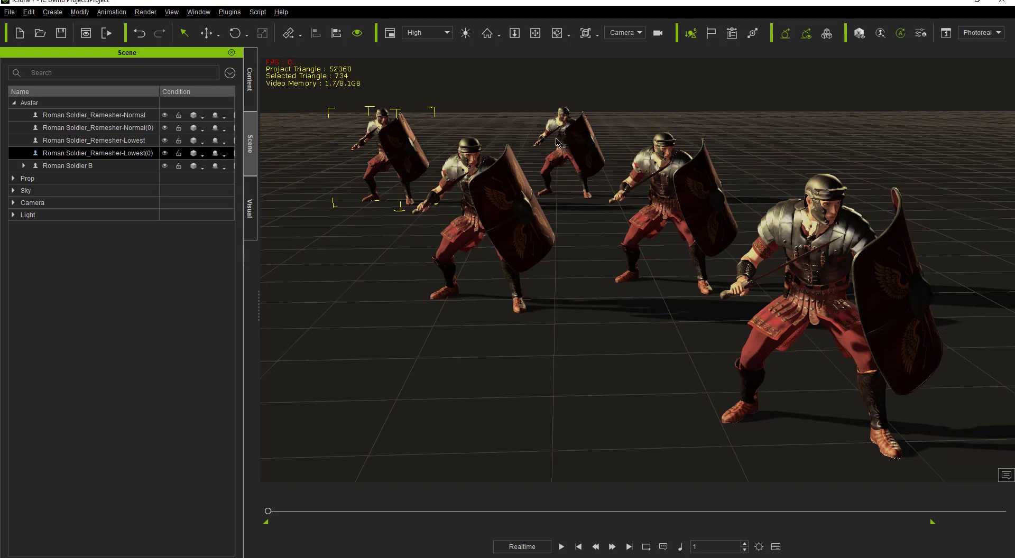
Step: Apply the Atk motion file from the Optimization folder to the two far Remesher-Lowest soldiers
key("alt+Tab")
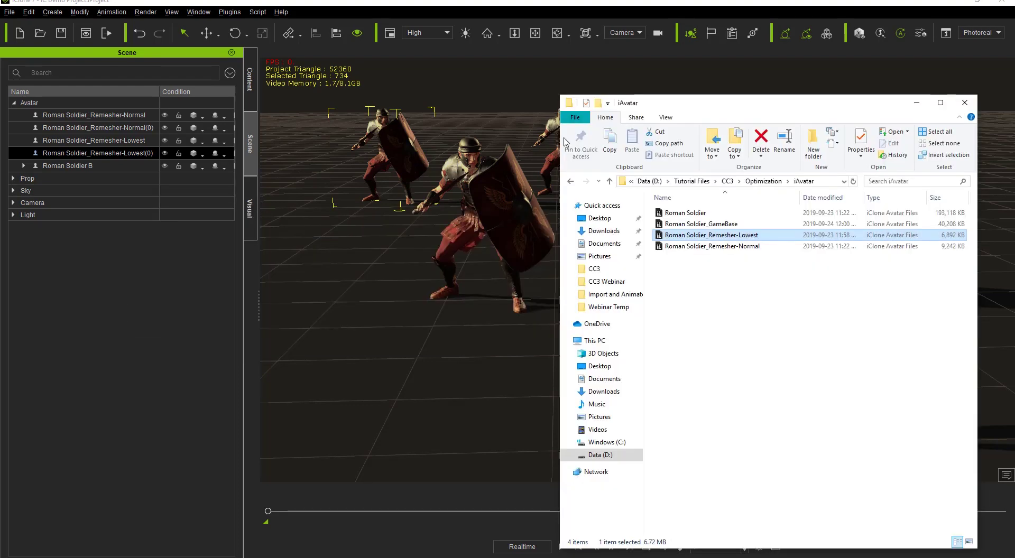
left_click(763, 182)
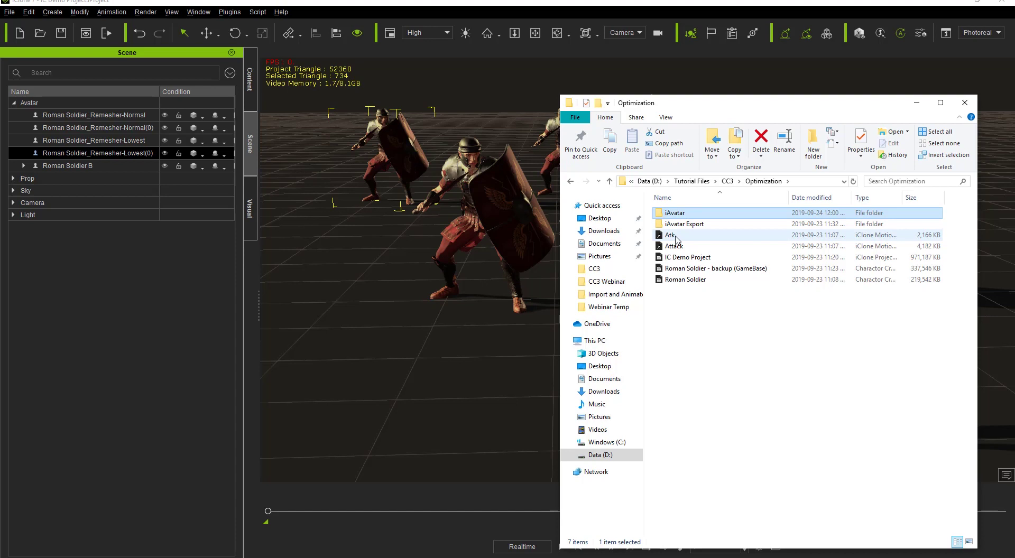
left_click_drag(704, 110, 562, 320)
left_click_drag(528, 444, 408, 155)
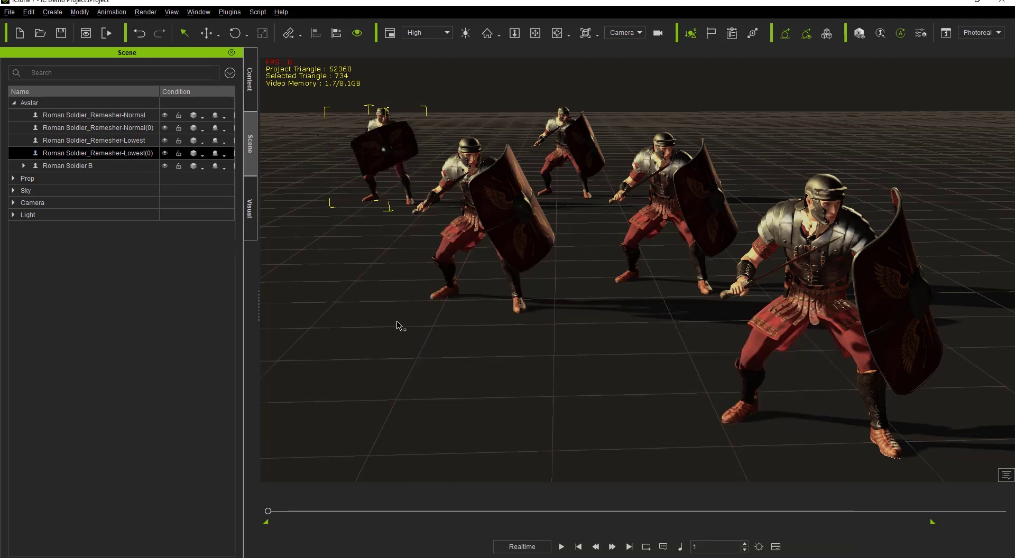
key("alt+Tab")
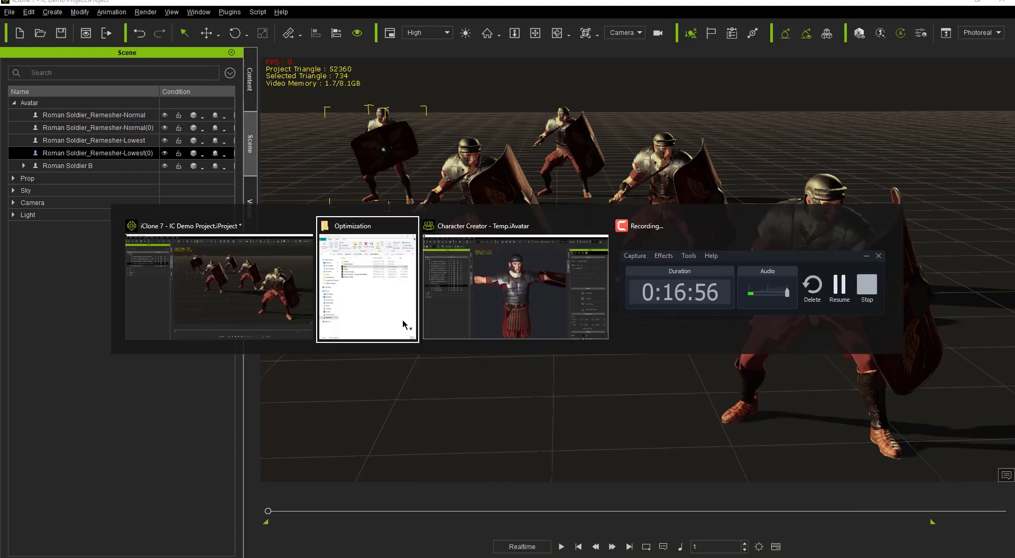
left_click_drag(546, 447, 567, 135)
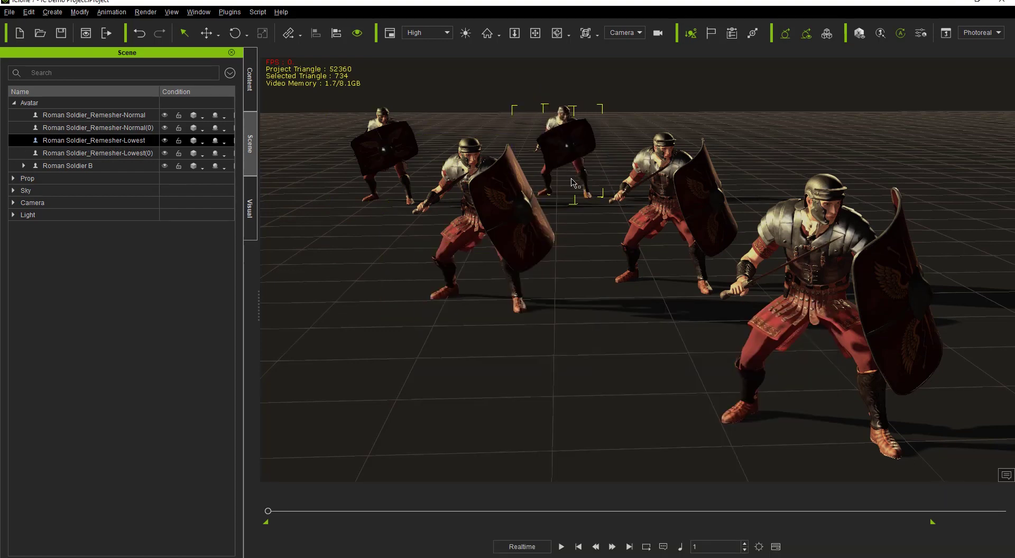
Step: Apply the Attack motion file to the two mid-distance soldiers and the front soldier, play the animation and return to the first frame
key("alt+Tab")
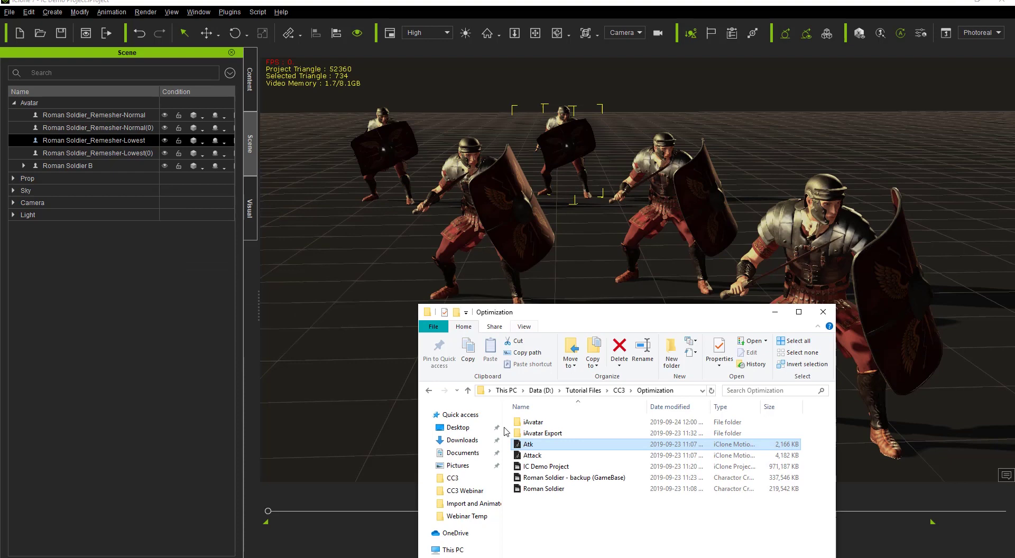
left_click_drag(532, 456, 489, 210)
key("alt+Tab")
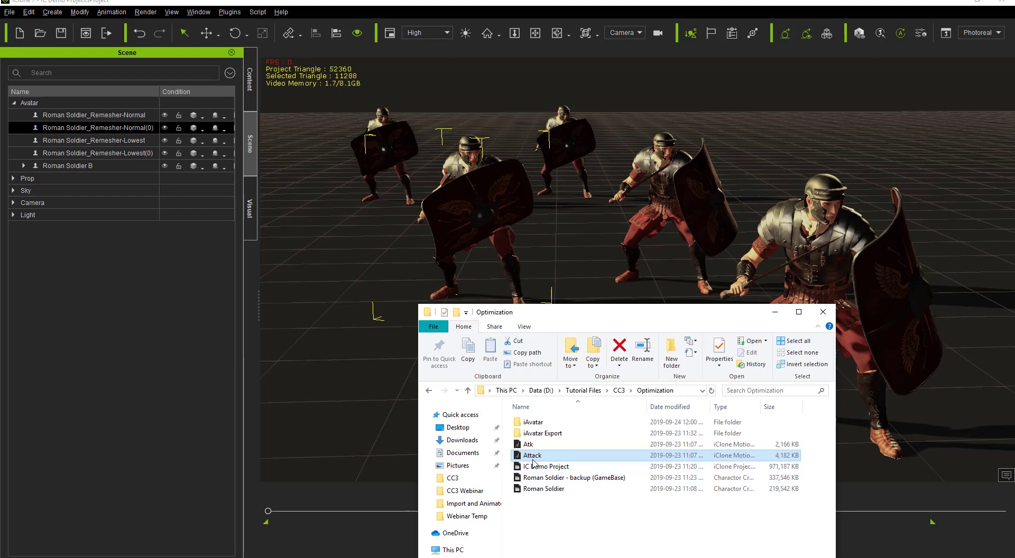
left_click_drag(533, 461, 651, 196)
key("alt+Tab")
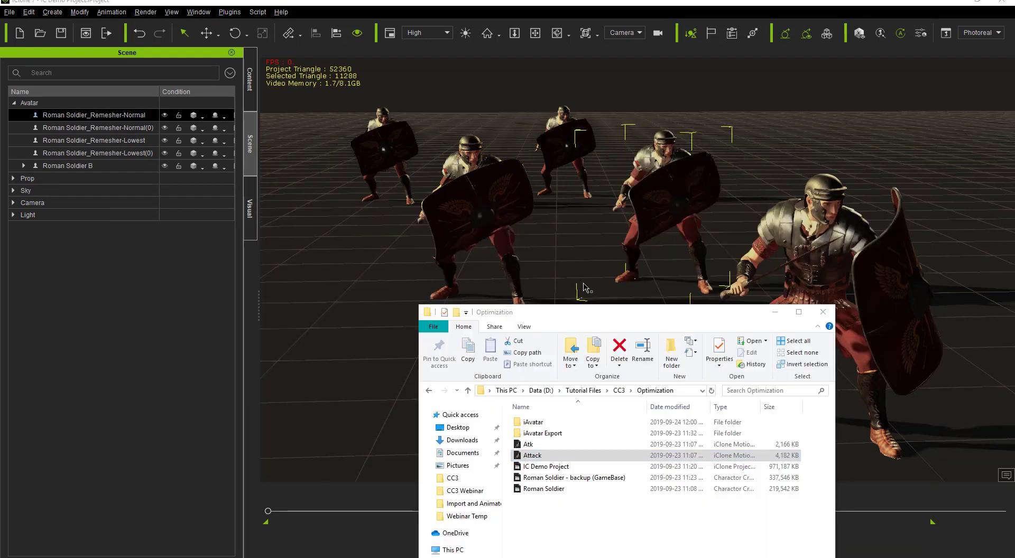
left_click_drag(532, 456, 827, 230)
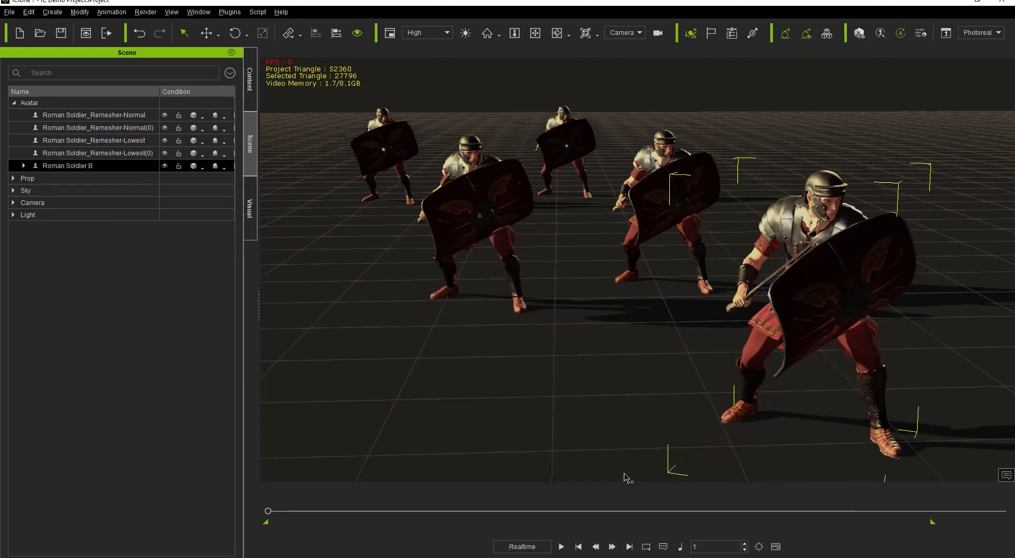
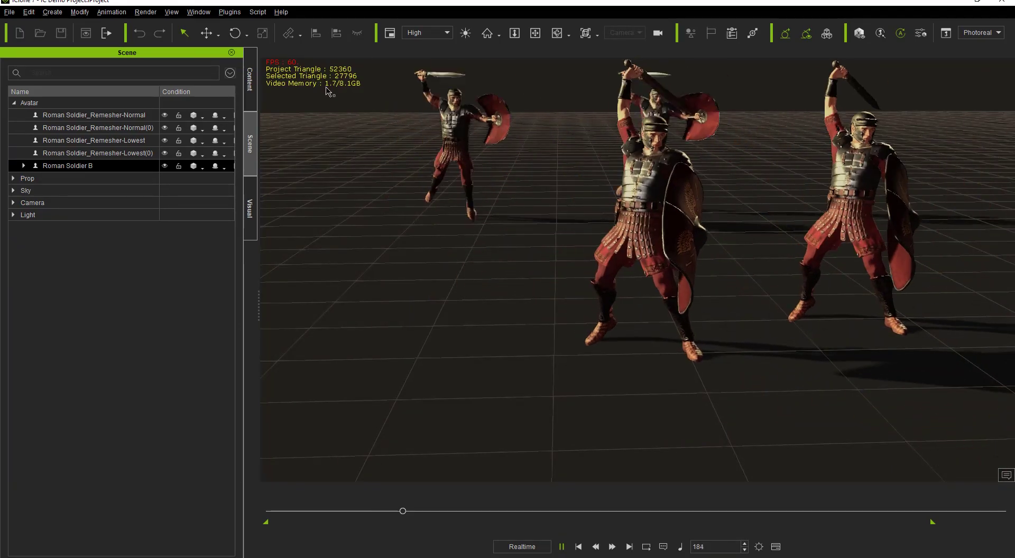
left_click(578, 547)
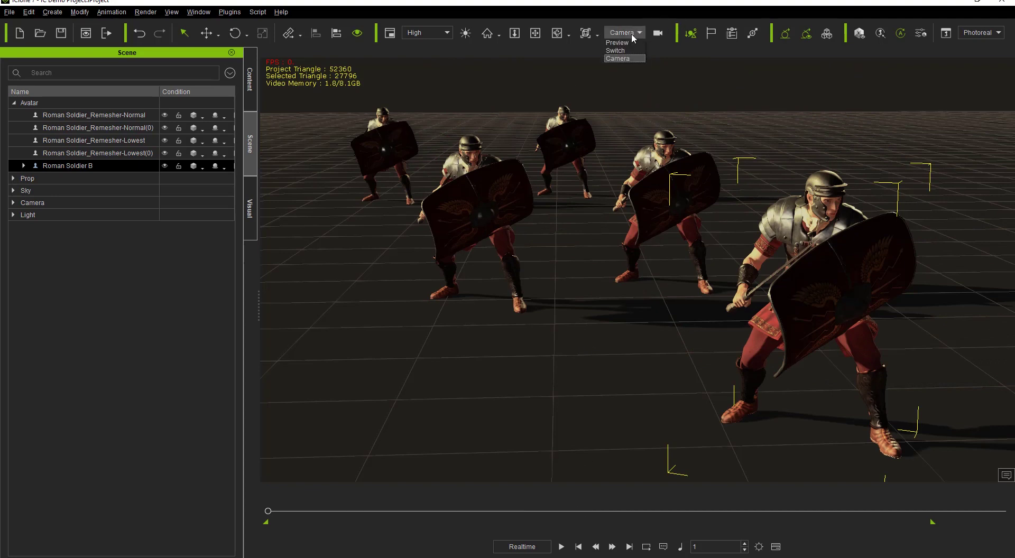
Step: In the Preview camera view, duplicate the two far Remesher-Lowest soldiers and place the copies in a staggered row behind them
left_click(627, 43)
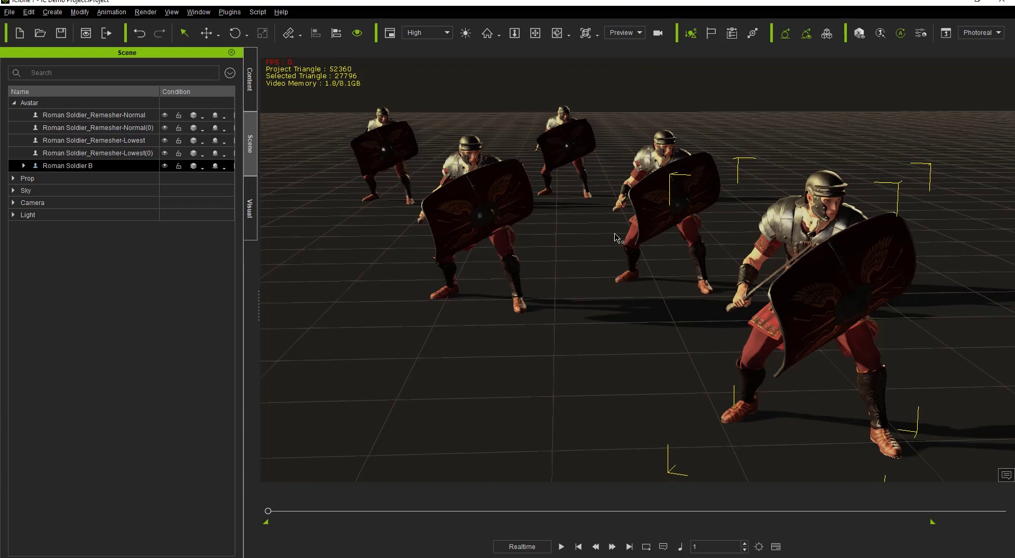
right_click_drag(618, 239, 617, 288)
scroll(619, 288, "down", 10)
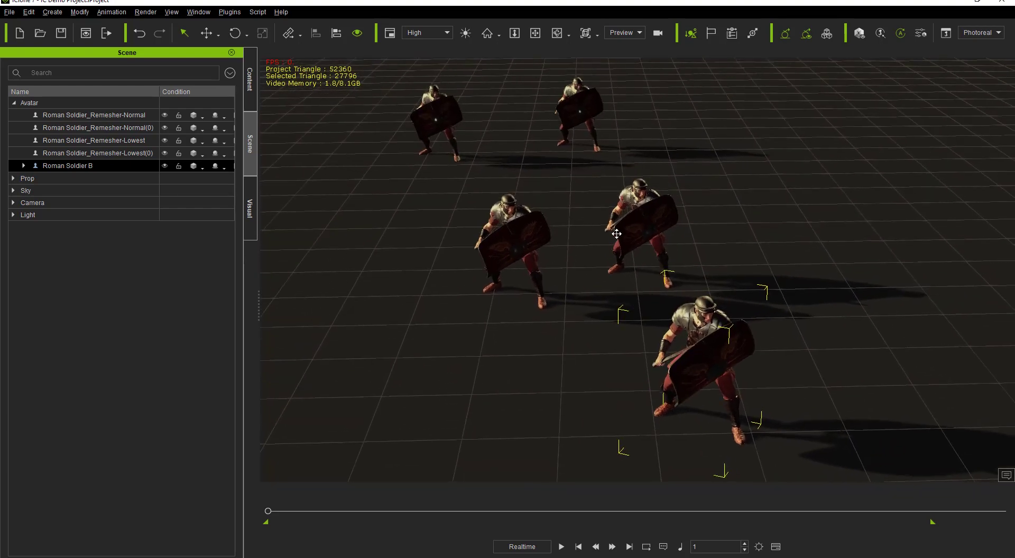
right_click_drag(632, 163, 613, 222)
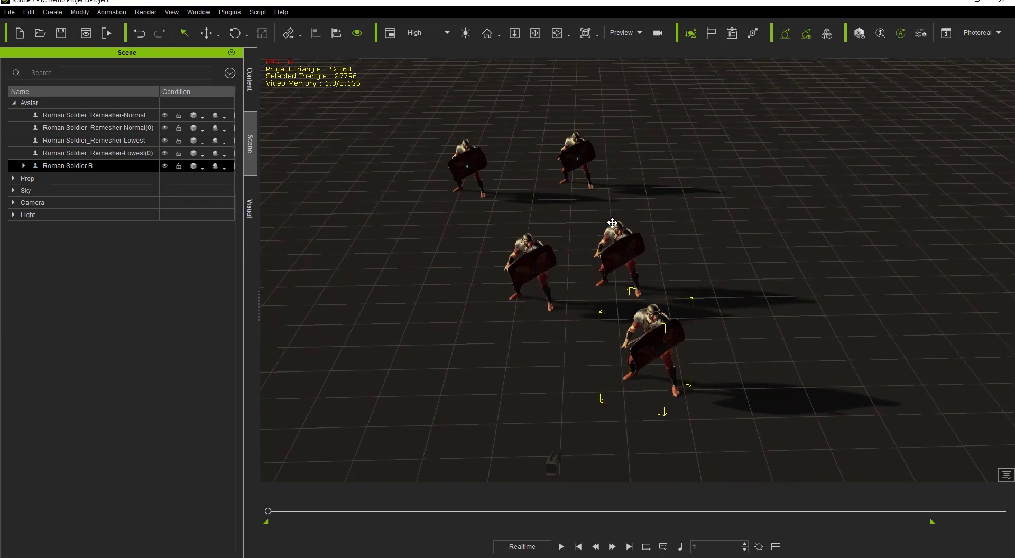
left_click(475, 173)
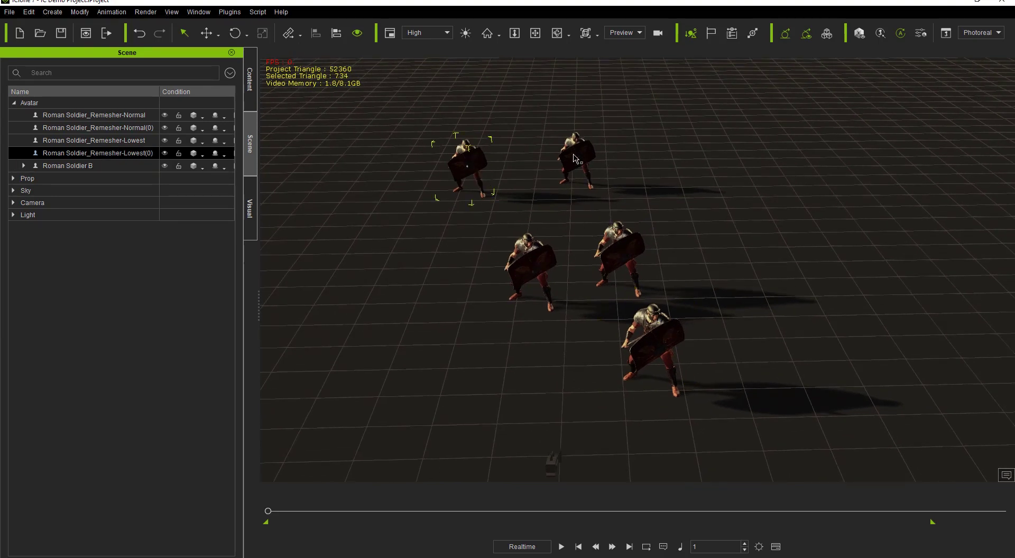
left_click(581, 152)
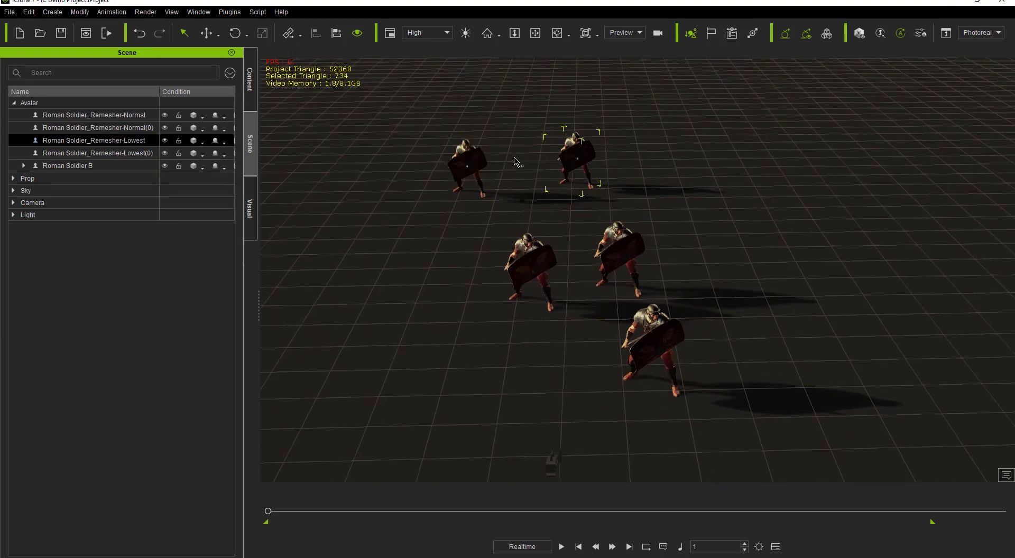
left_click(472, 161, "ctrl")
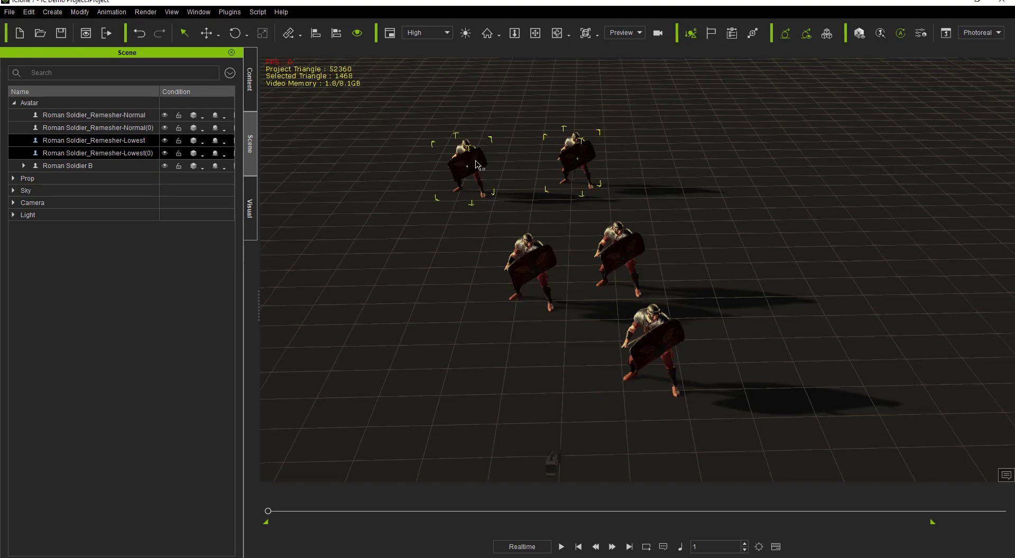
key("w")
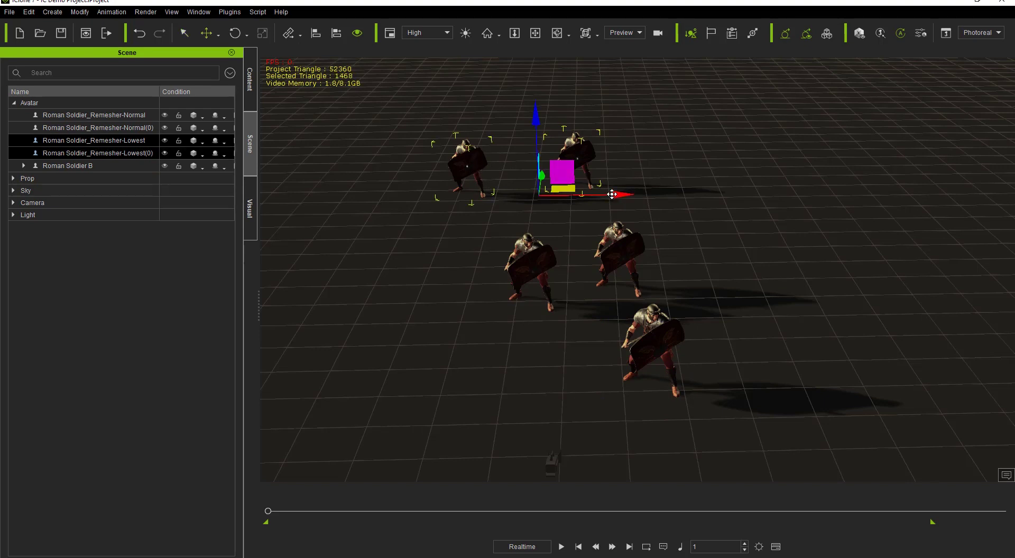
mouse_move(634, 193)
left_mouse_down("shift")
mouse_move(667, 195)
mouse_move(658, 193)
left_mouse_up("shift")
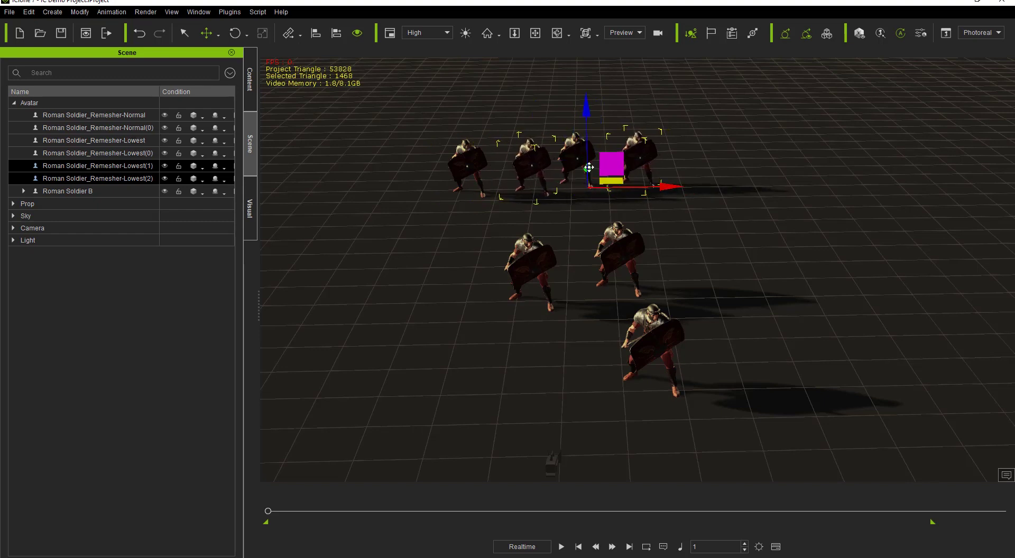
left_click_drag(588, 168, 594, 138)
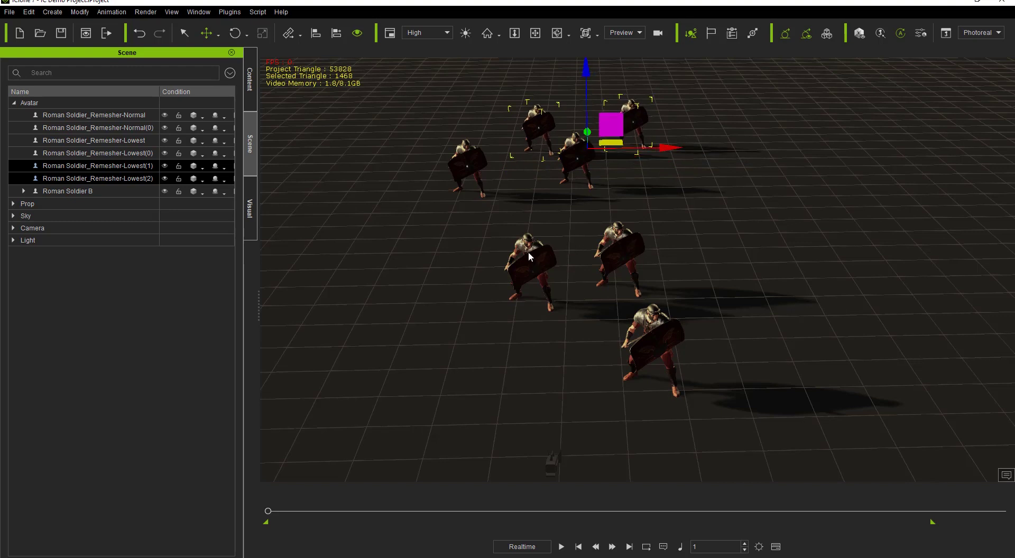
Step: Duplicate the two mid-distance Remesher-Normal soldiers and place the copies directly behind the originals
left_click(617, 244)
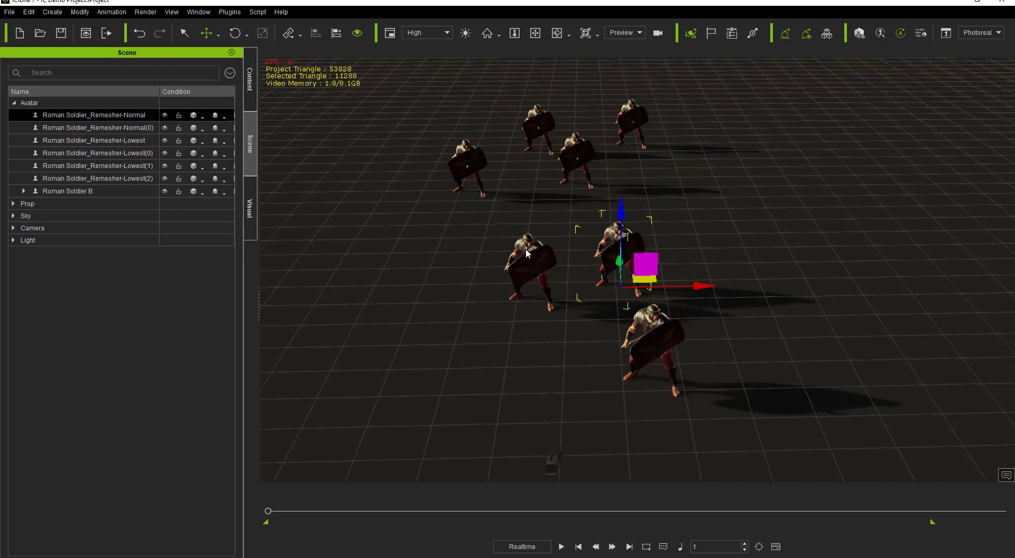
left_click(528, 252, "ctrl")
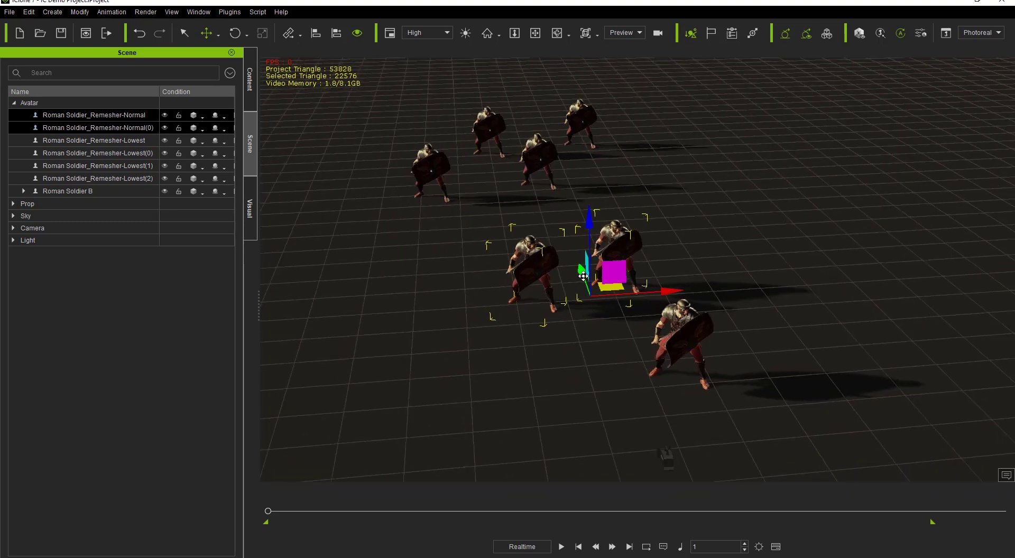
left_click_drag(583, 265, 564, 218, "ctrl")
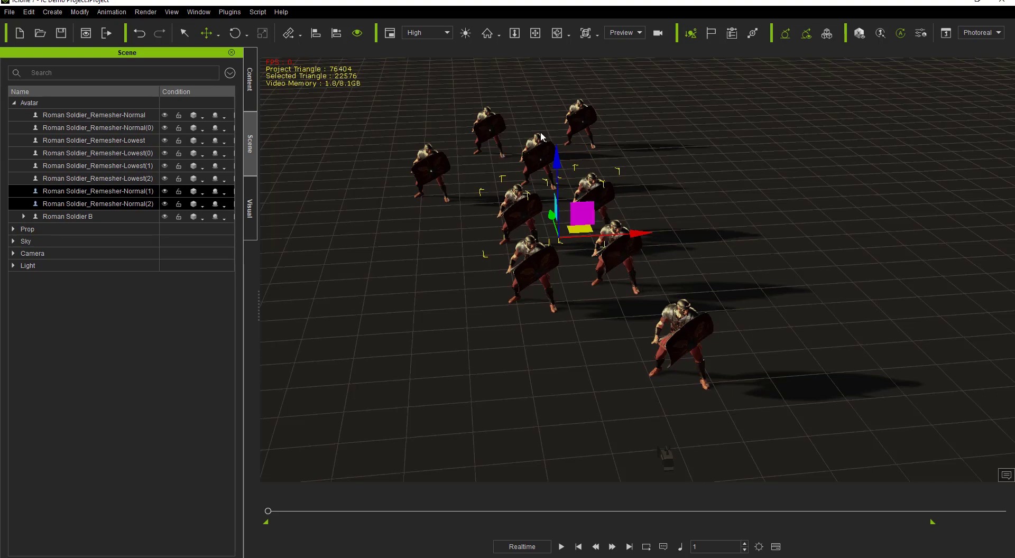
Step: Duplicate Roman Soldier_Remesher-Lowest(1) and Roman Soldier_Remesher-Lowest together along the X axis to extend the far rows sideways
left_click(579, 129)
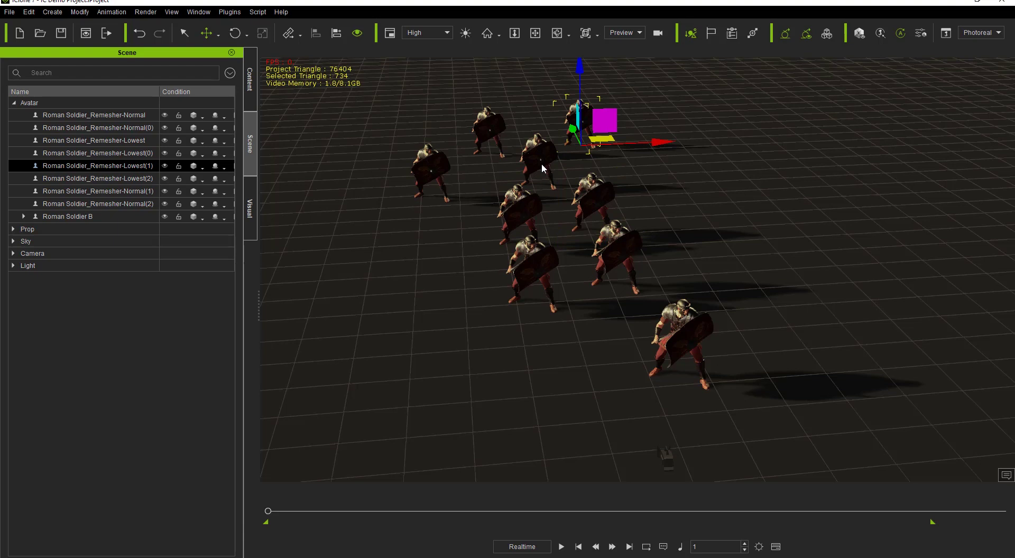
left_click(542, 163, "ctrl")
left_click_drag(661, 167, 730, 163, "ctrl")
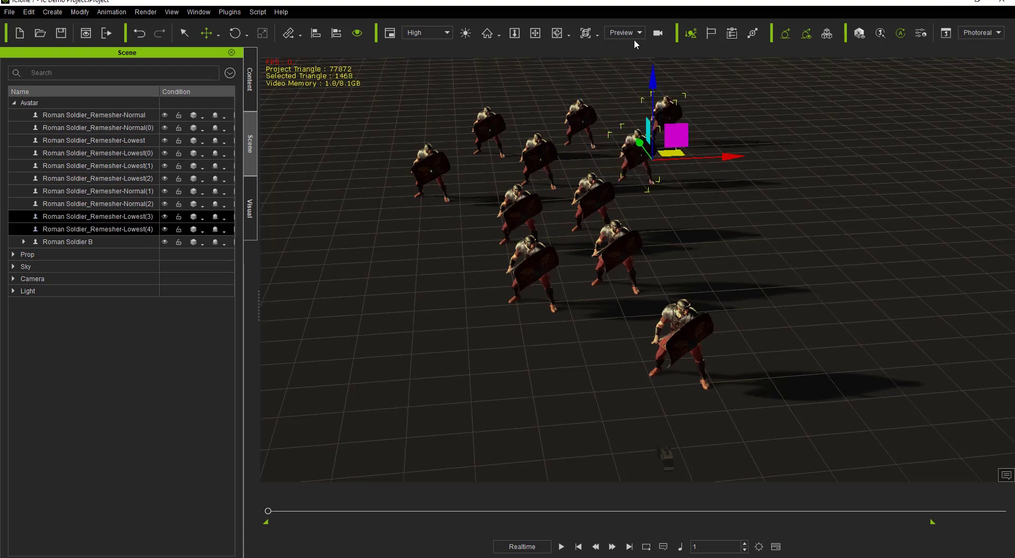
Step: Switch the view back to Camera and reframe it from farther away to take in the whole crowd
left_click(630, 59)
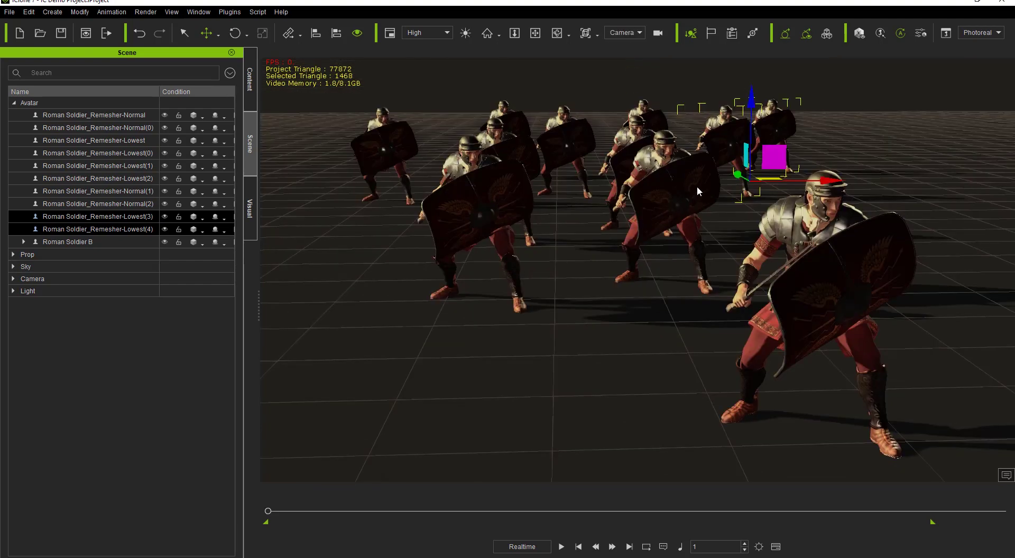
scroll(697, 186, "down", 3)
scroll(758, 241, "down", 1)
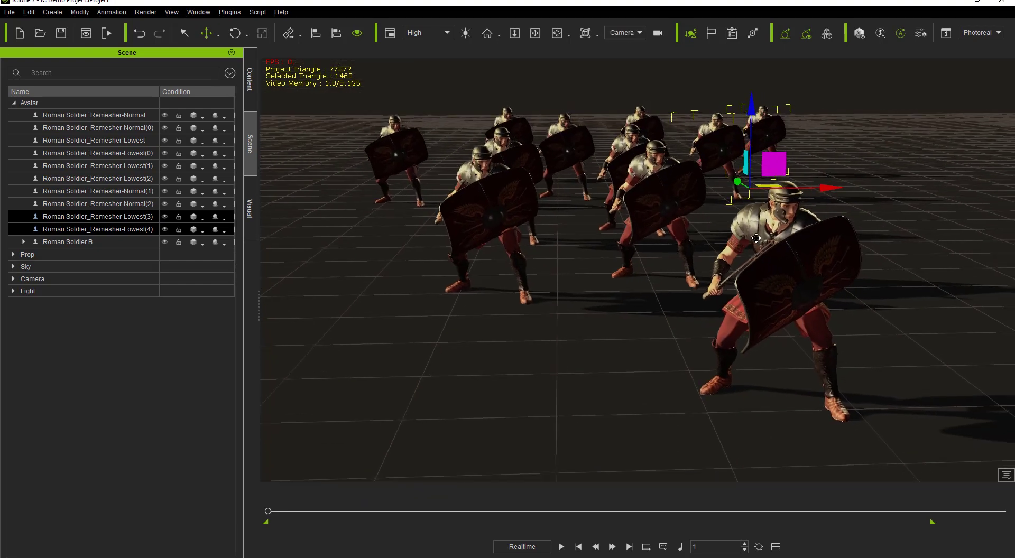
right_click_drag(757, 238, 743, 261)
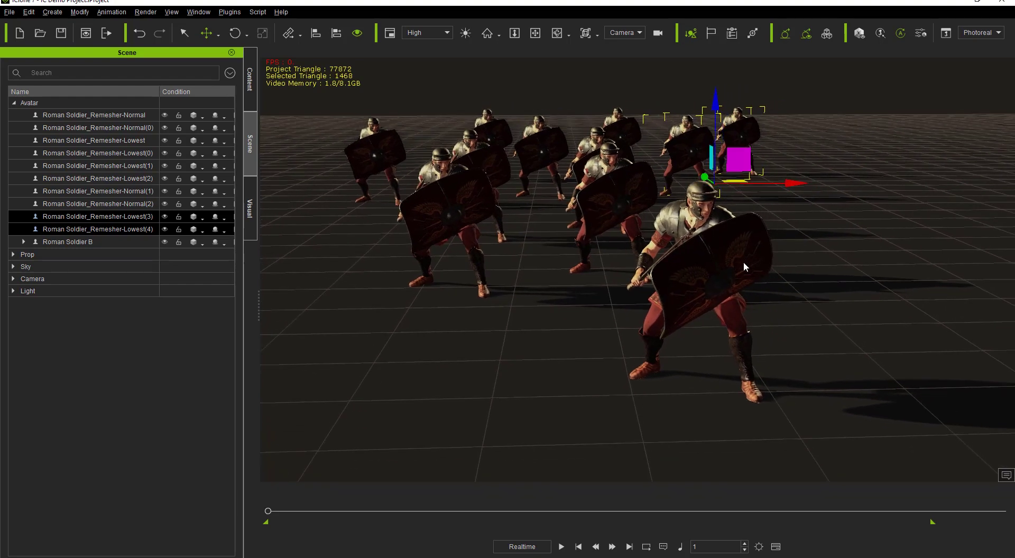
right_click_drag(733, 315, 682, 417)
Step: Play the enlarged crowd's animation to check real-time performance, and return to the first frame
left_click(561, 547)
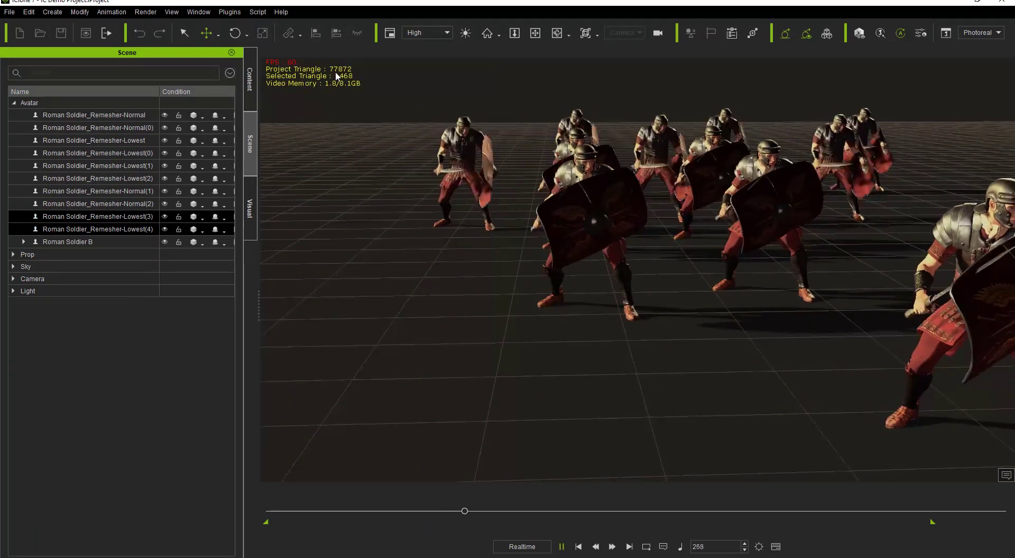
left_click(579, 545)
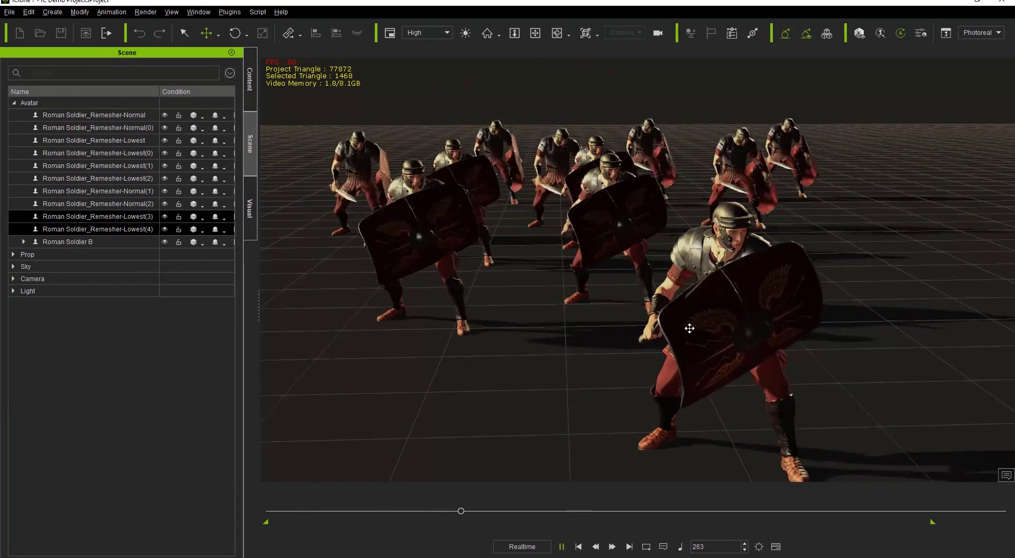
left_click(578, 547)
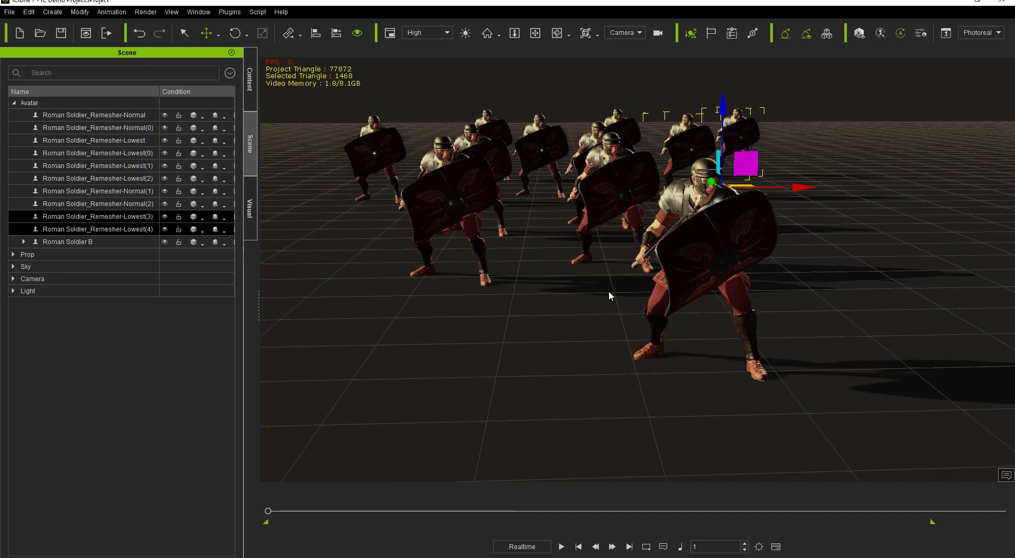